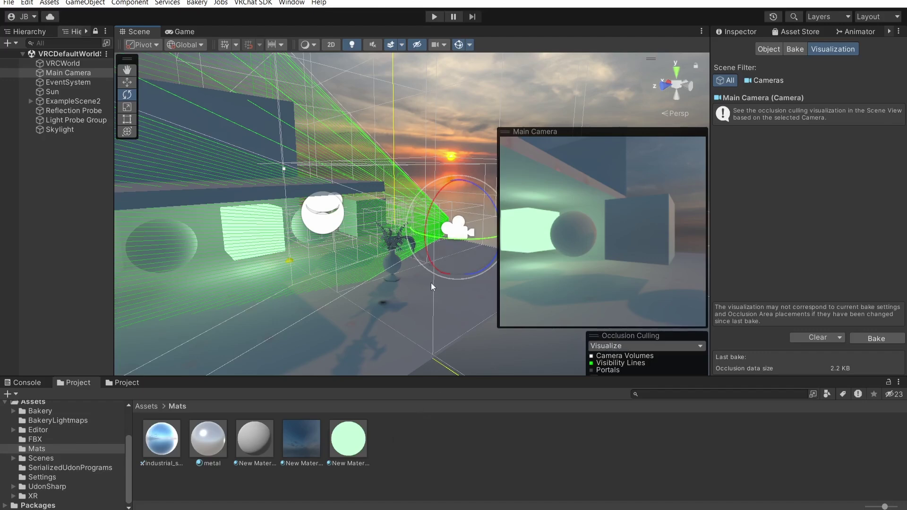
# Rotate the Main Camera in the scene to preview its occlusion culling visualization
pyautogui.moveTo(435, 234); pyautogui.dragTo(494, 240)
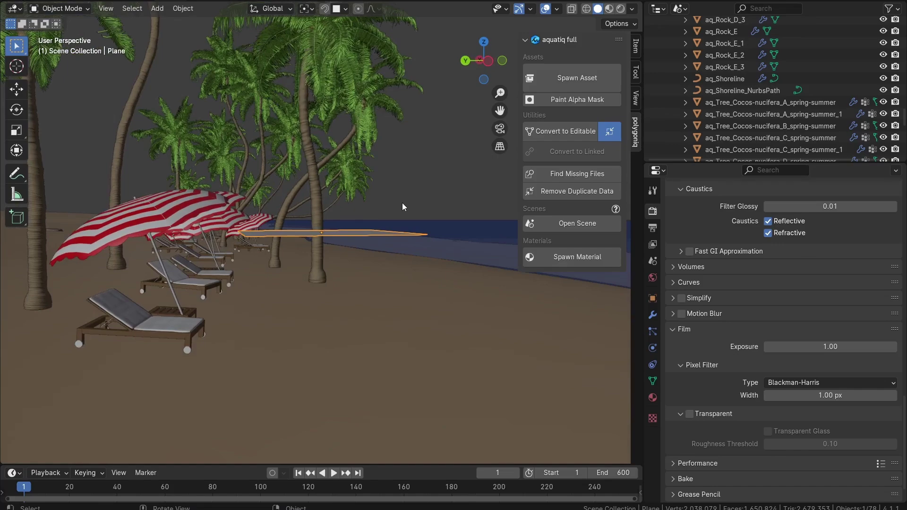
# In Blender, turn on the Face Orientation overlay for the beach scene with the flat plane
pyautogui.moveTo(402, 206); pyautogui.dragTo(377, 219, button='middle')
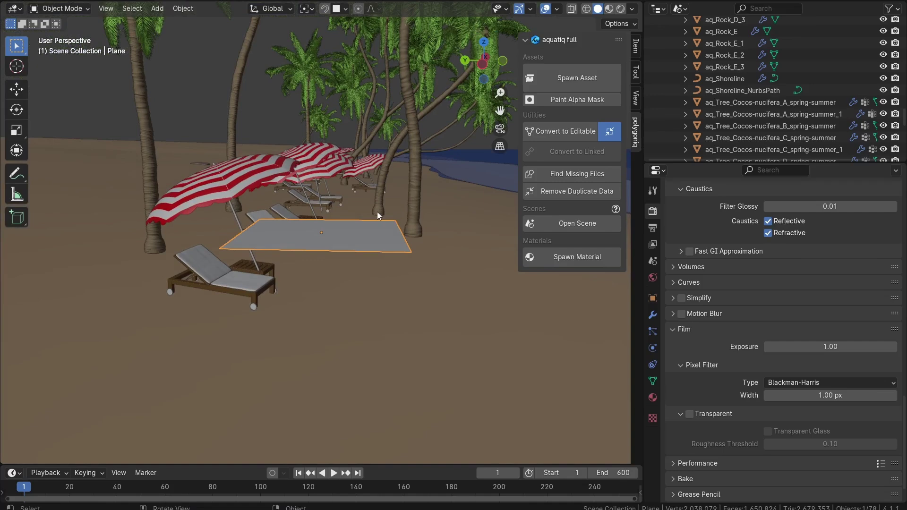
pyautogui.moveTo(378, 212)
pyautogui.mouseDown(button='middle')
pyautogui.moveTo(359, 216)
pyautogui.moveTo(372, 208)
pyautogui.moveTo(378, 222)
pyautogui.mouseUp(button='middle')
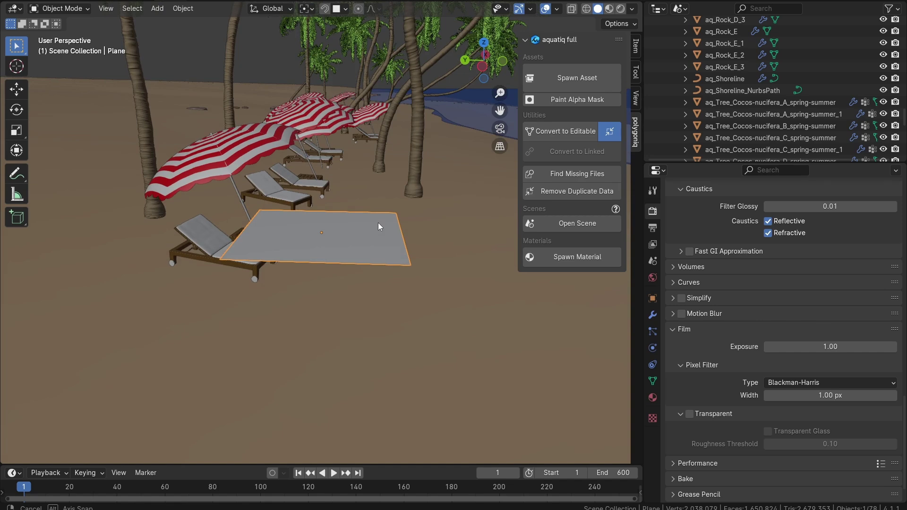
pyautogui.moveTo(378, 222); pyautogui.dragTo(312, 199, button='middle')
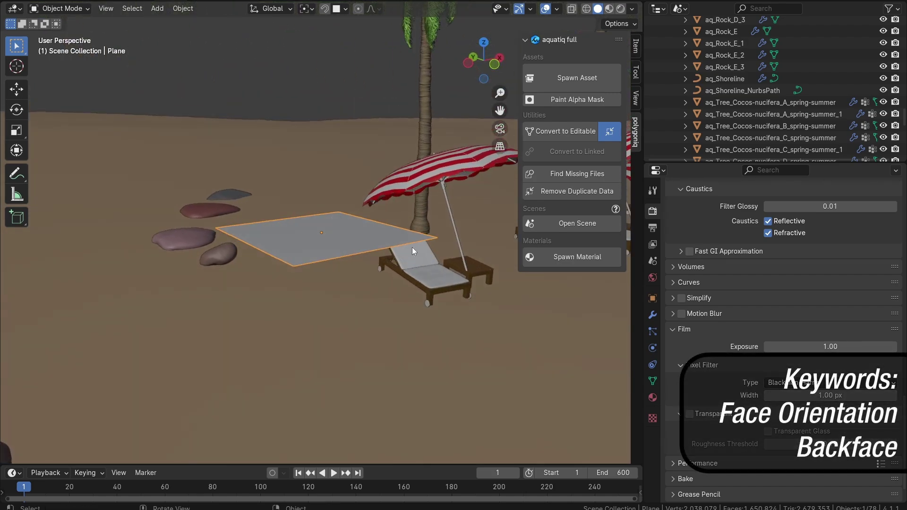
pyautogui.moveTo(276, 268); pyautogui.dragTo(321, 265, button='middle')
pyautogui.click(557, 9)
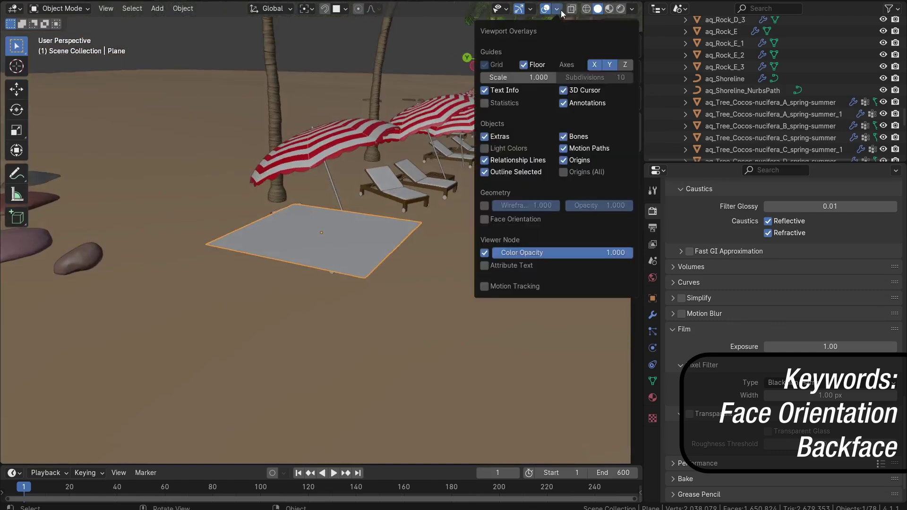
pyautogui.click(516, 219)
# Examine the face orientation colours of the plane and the umbrellas from above and from below
pyautogui.moveTo(314, 273); pyautogui.dragTo(378, 265, button='middle')
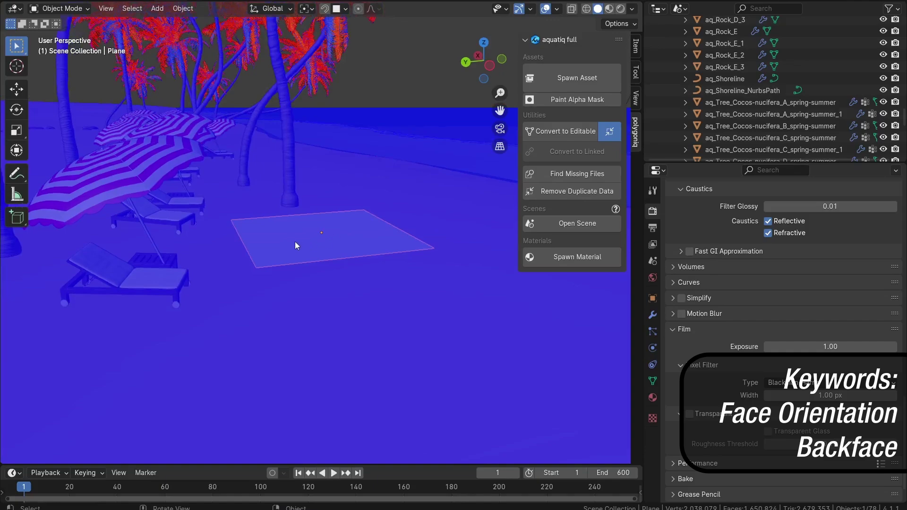
pyautogui.moveTo(295, 242); pyautogui.dragTo(334, 192, button='middle')
pyautogui.moveTo(378, 153); pyautogui.dragTo(251, 215, button='middle')
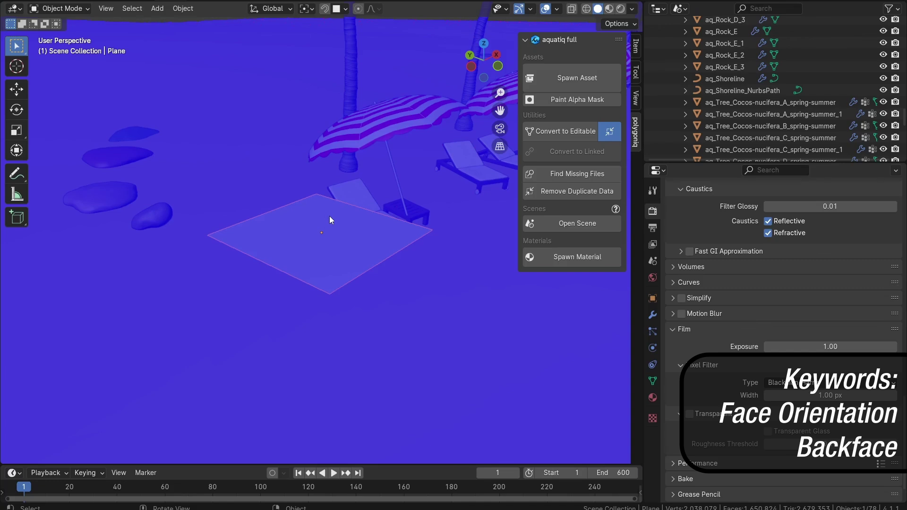
pyautogui.moveTo(413, 229); pyautogui.dragTo(339, 225, button='middle')
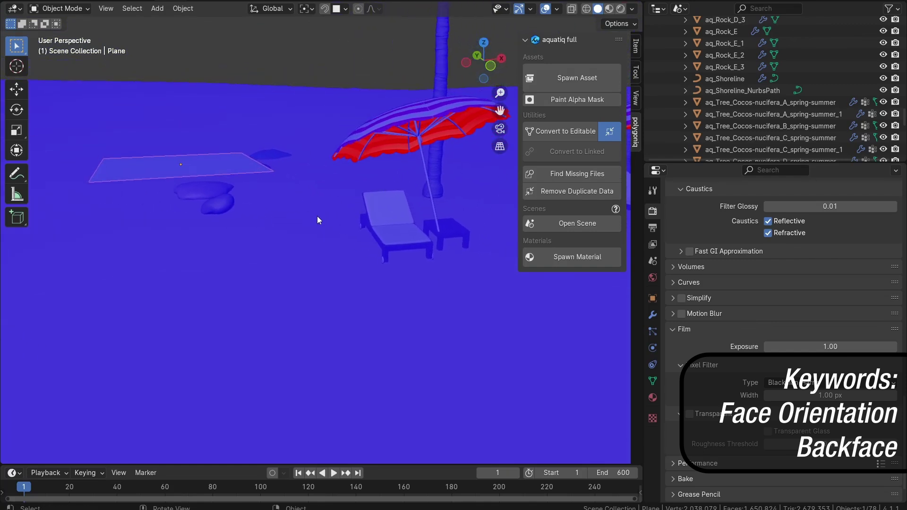
pyautogui.moveTo(318, 226); pyautogui.dragTo(358, 221, button='middle')
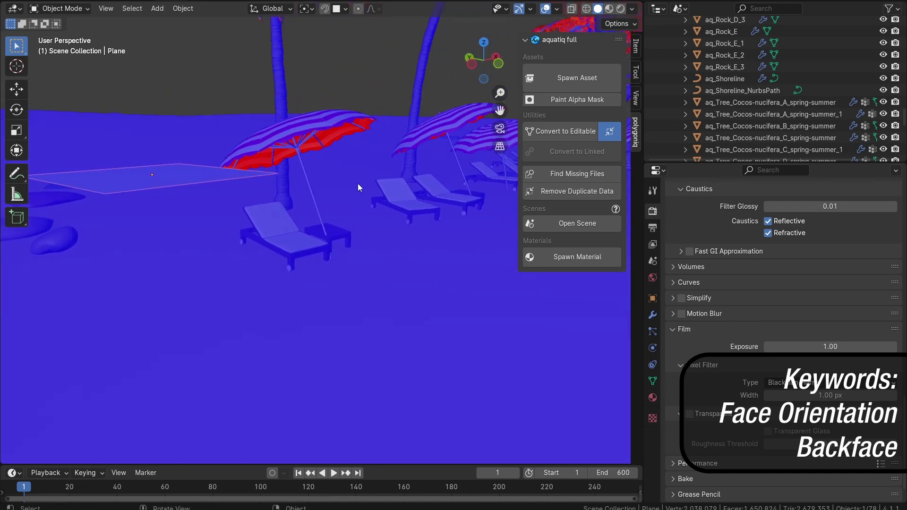
pyautogui.moveTo(358, 187); pyautogui.dragTo(322, 165, button='middle')
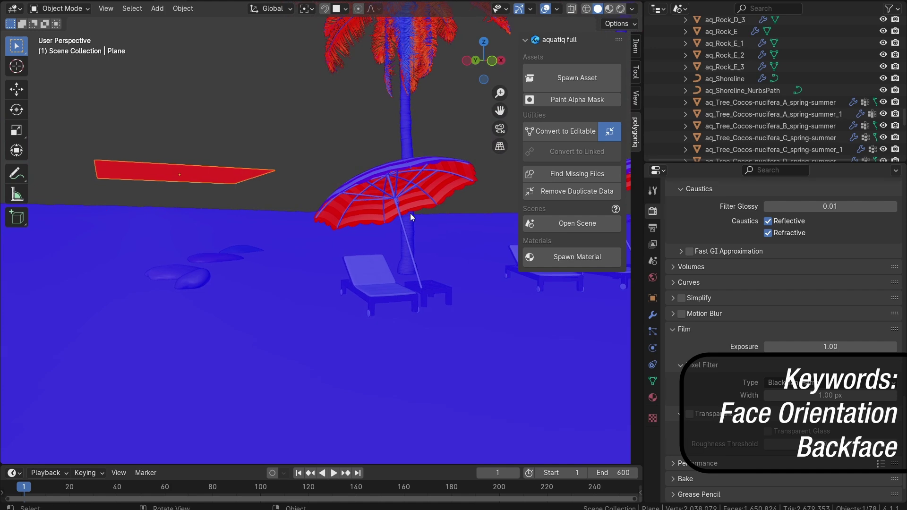
pyautogui.moveTo(373, 213); pyautogui.dragTo(398, 156, button='middle')
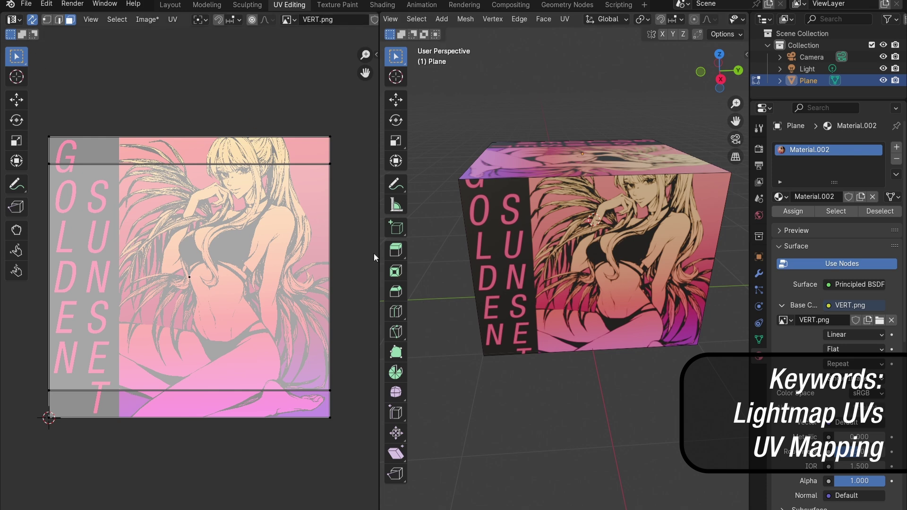
# Select the cube's top and side faces one after another and compare where their UVs lie on the VERT.png texture
pyautogui.press('a')
pyautogui.moveTo(533, 241); pyautogui.dragTo(576, 237, button='middle')
pyautogui.moveTo(592, 175); pyautogui.dragTo(619, 233, button='middle')
pyautogui.click(538, 171)
pyautogui.click(550, 203)
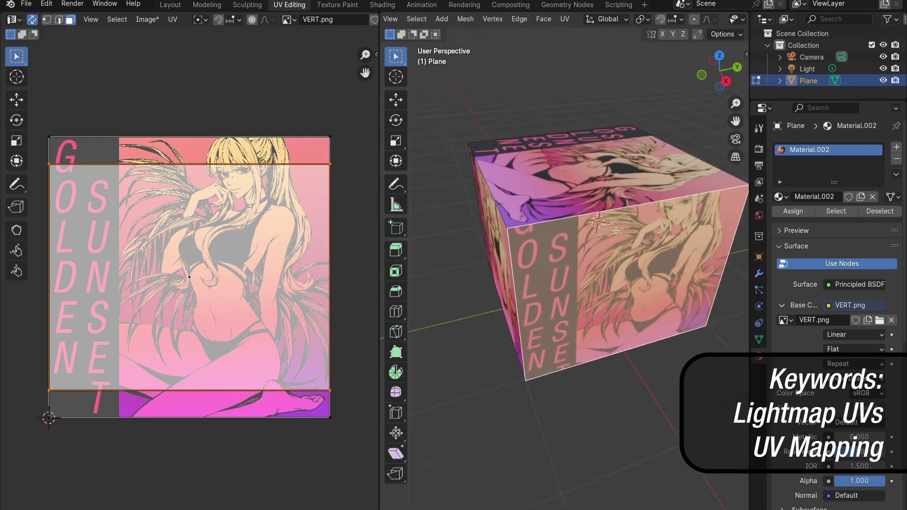
pyautogui.click(618, 169)
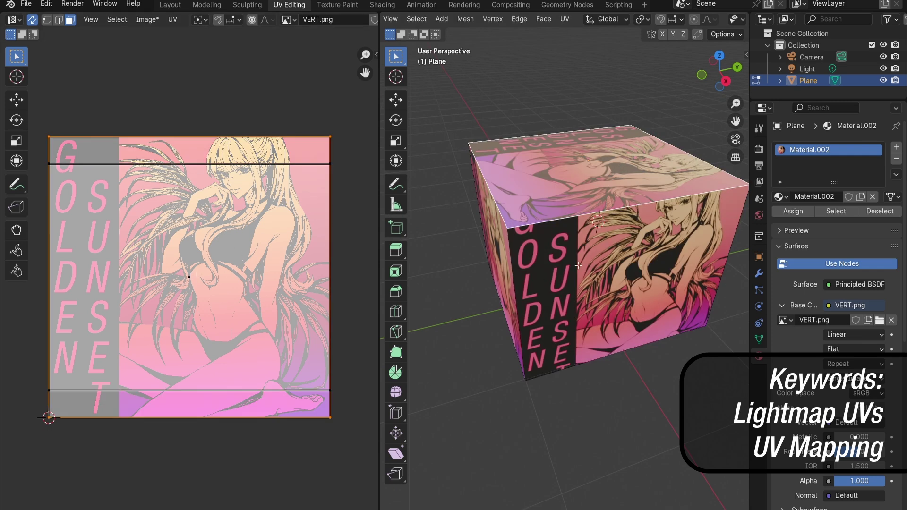
pyautogui.scroll(-3, 578, 265)
pyautogui.moveTo(577, 265); pyautogui.dragTo(632, 218, button='middle')
pyautogui.scroll(-3, 604, 238)
pyautogui.click(608, 241)
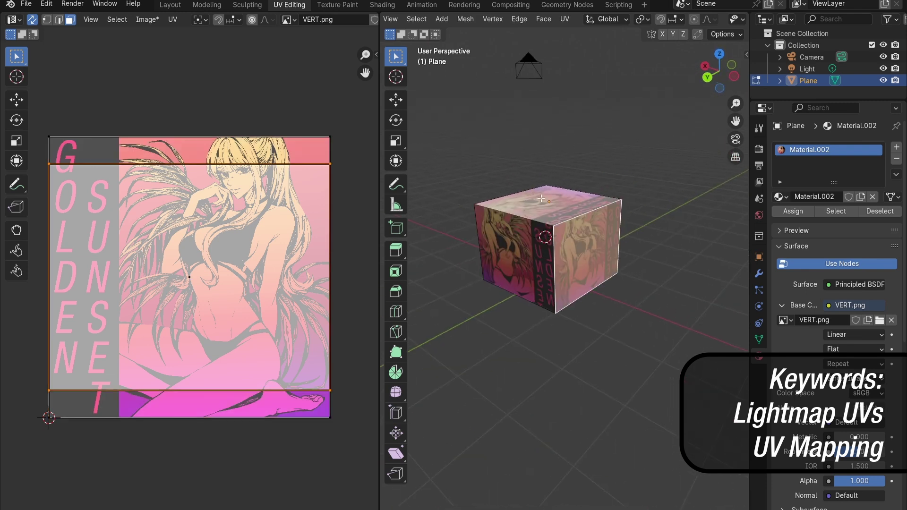
pyautogui.click(527, 250)
pyautogui.moveTo(474, 246)
pyautogui.mouseDown(button='middle')
pyautogui.moveTo(524, 250)
pyautogui.moveTo(513, 251)
pyautogui.mouseUp(button='middle')
pyautogui.click(525, 250)
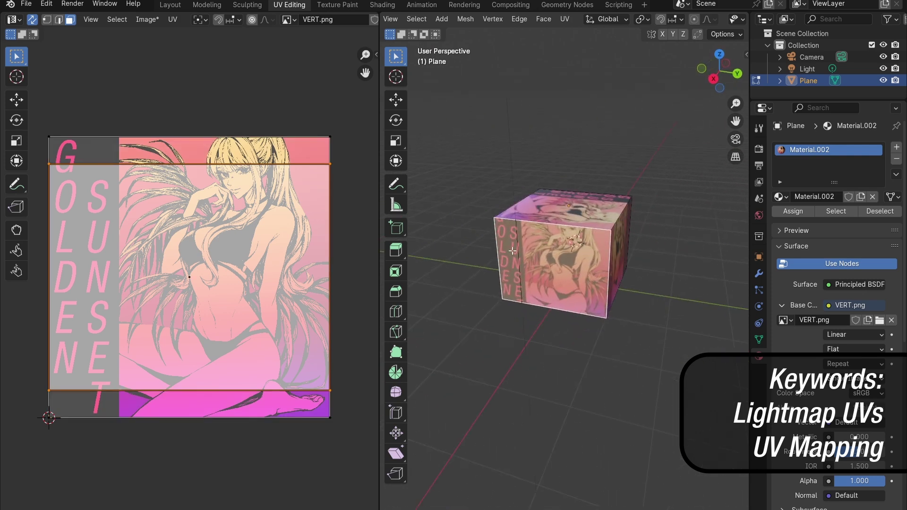
# Paint across one side face of the cube in Texture Paint and examine how the paint appears on the other faces
pyautogui.click(343, 12)
pyautogui.moveTo(543, 273); pyautogui.dragTo(576, 321, button='middle')
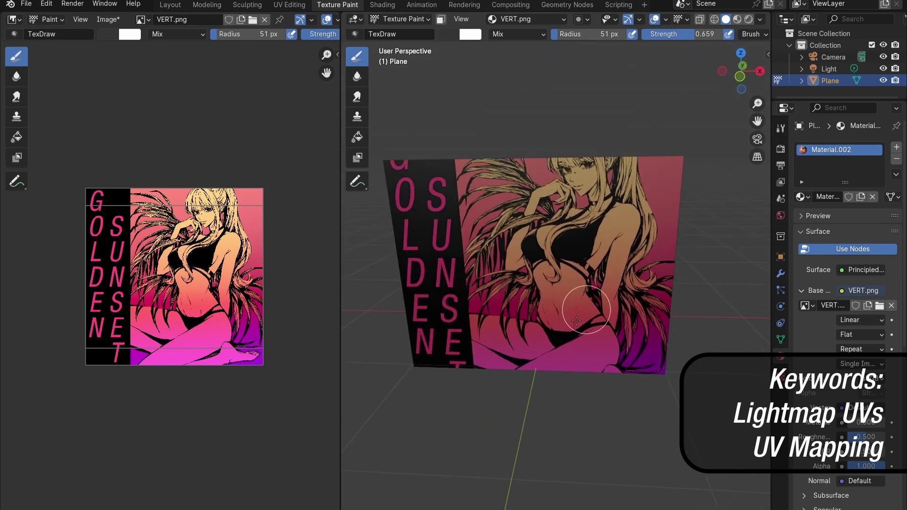
pyautogui.moveTo(459, 346)
pyautogui.mouseDown()
pyautogui.moveTo(584, 271)
pyautogui.moveTo(652, 178)
pyautogui.moveTo(663, 182)
pyautogui.moveTo(642, 362)
pyautogui.moveTo(441, 361)
pyautogui.moveTo(607, 320)
pyautogui.moveTo(636, 221)
pyautogui.moveTo(658, 318)
pyautogui.moveTo(538, 324)
pyautogui.moveTo(581, 313)
pyautogui.mouseUp()
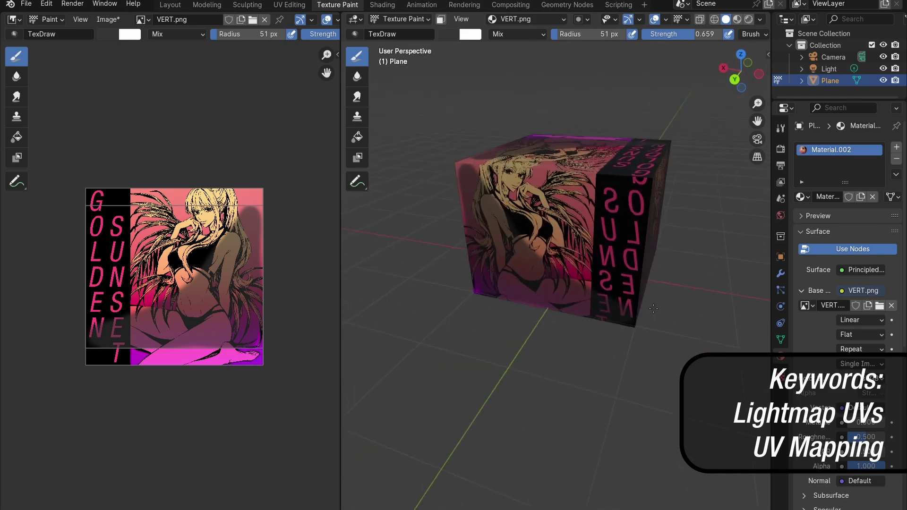
pyautogui.moveTo(653, 309); pyautogui.dragTo(677, 299, button='middle')
pyautogui.moveTo(555, 274); pyautogui.dragTo(678, 289, button='middle')
pyautogui.moveTo(559, 282); pyautogui.dragTo(524, 203, button='middle')
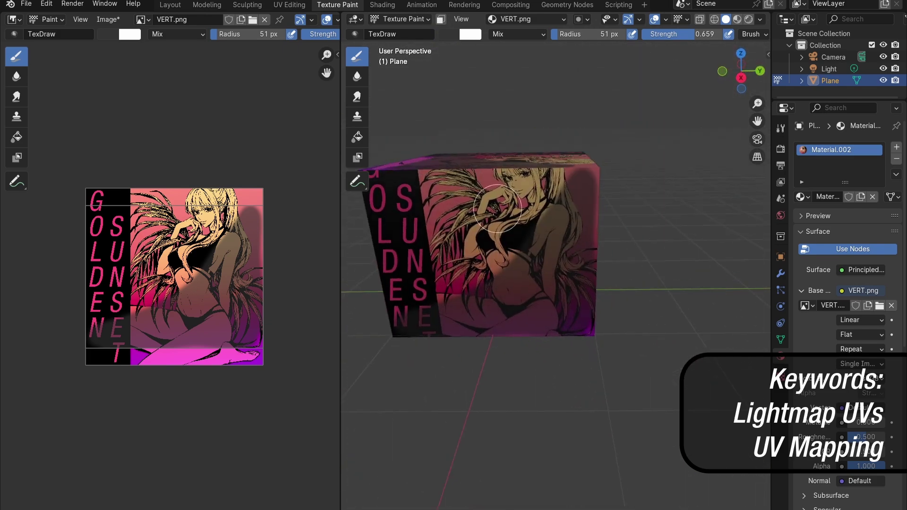
pyautogui.moveTo(562, 243)
pyautogui.mouseDown(button='middle')
pyautogui.moveTo(525, 266)
pyautogui.moveTo(490, 203)
pyautogui.moveTo(613, 249)
pyautogui.moveTo(560, 255)
pyautogui.mouseUp(button='middle')
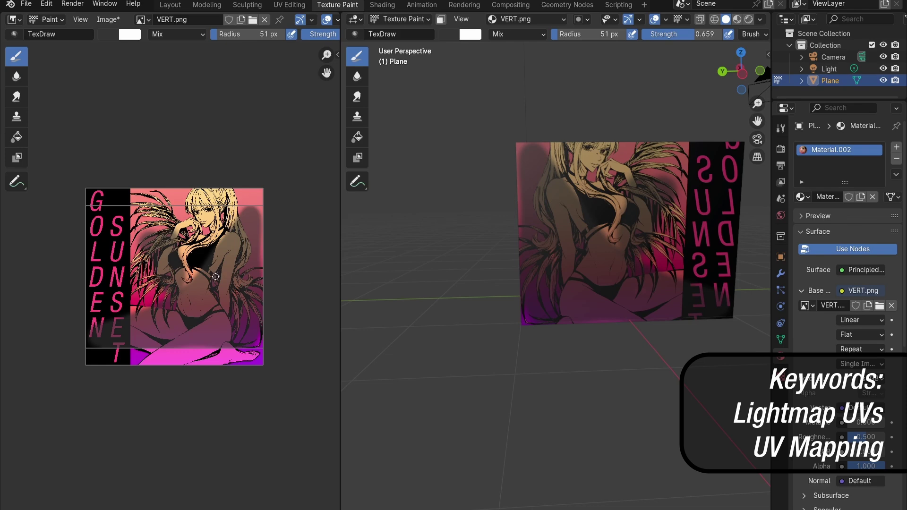
pyautogui.moveTo(217, 275); pyautogui.dragTo(236, 240, button='middle')
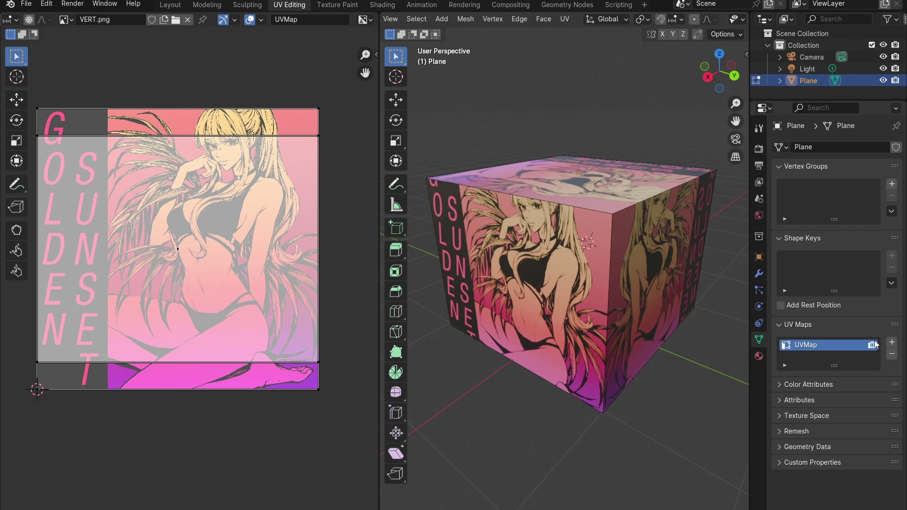
# Add a second UV map to the cube and unwrap all its faces into it with Smart UV Project
pyautogui.click(890, 343)
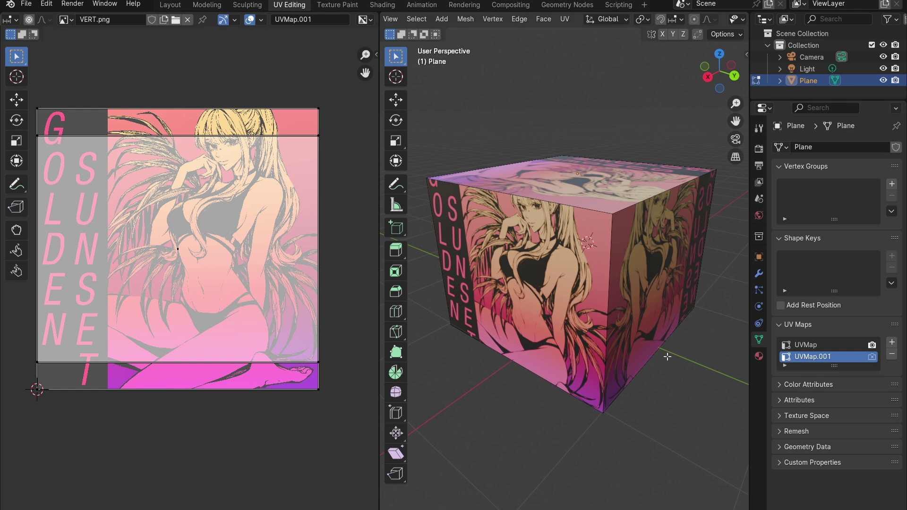
pyautogui.press('a')
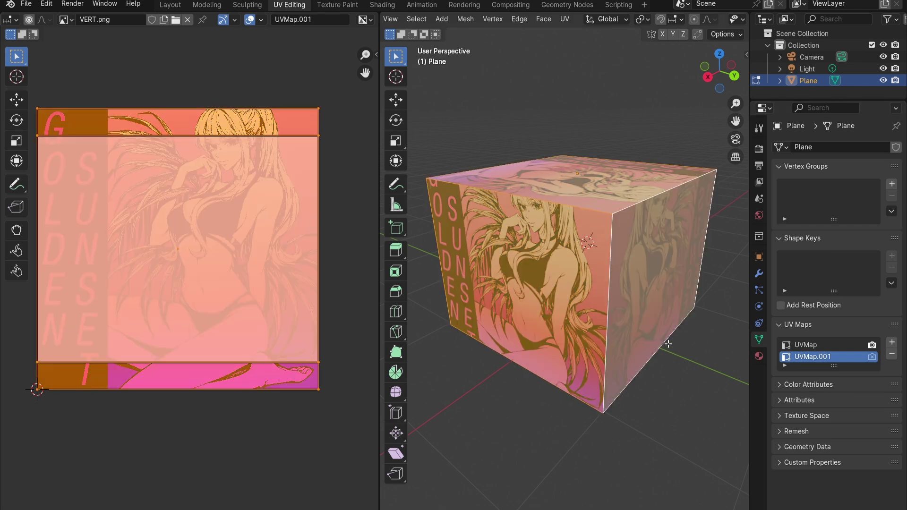
pyautogui.click(565, 20)
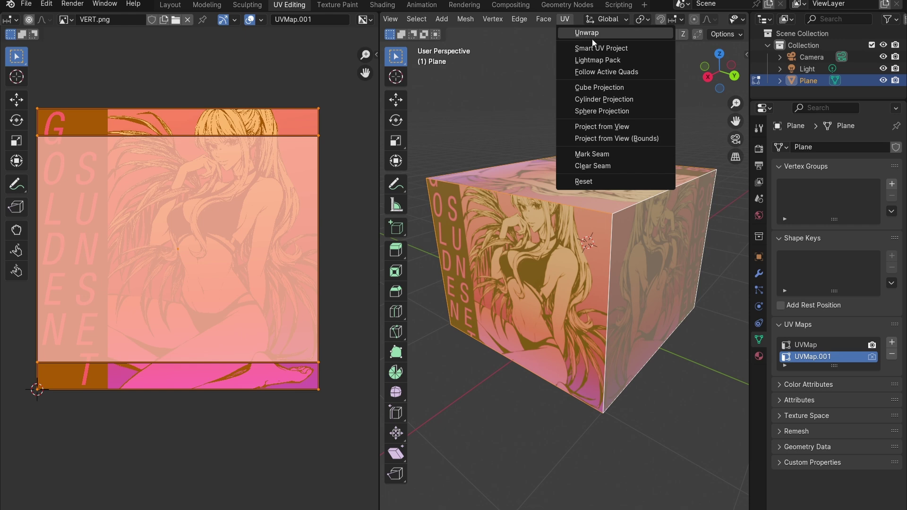
pyautogui.click(602, 48)
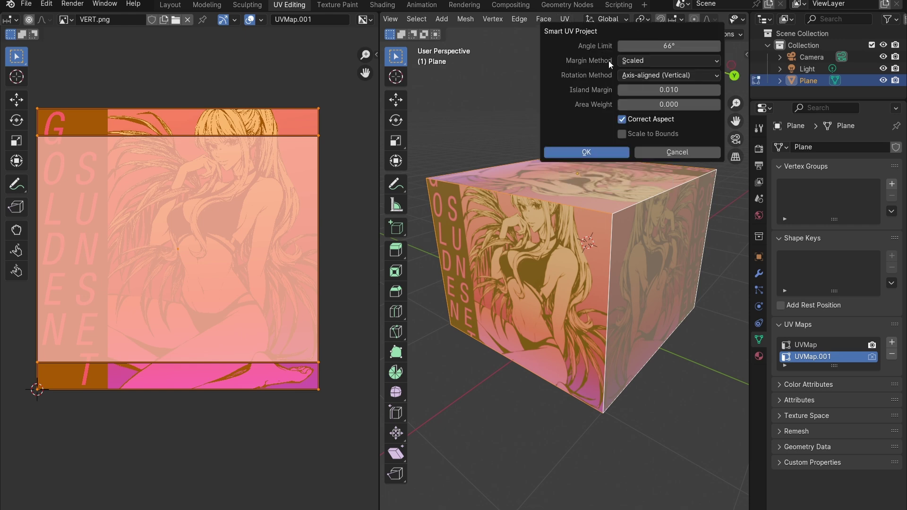
pyautogui.click(571, 150)
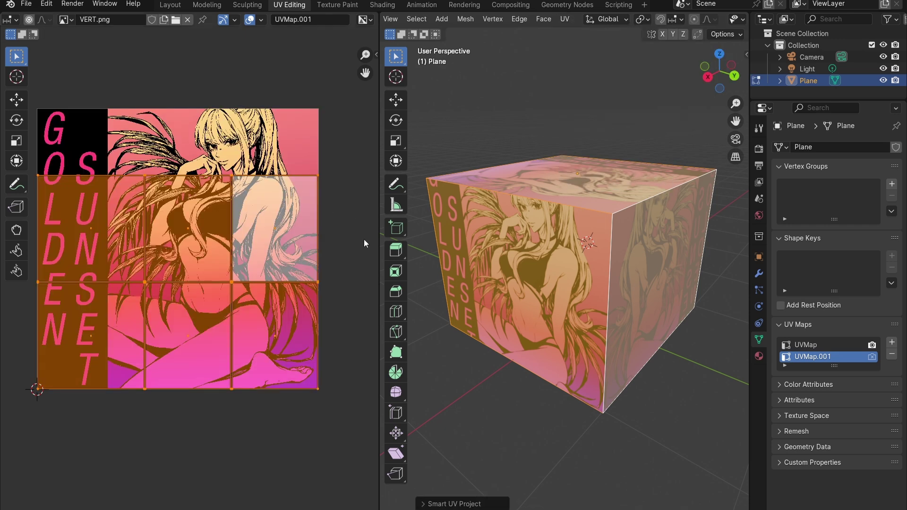
# Turn on the Display Stretch overlay in the UV editor and inspect the gaps between the UV islands
pyautogui.click(262, 19)
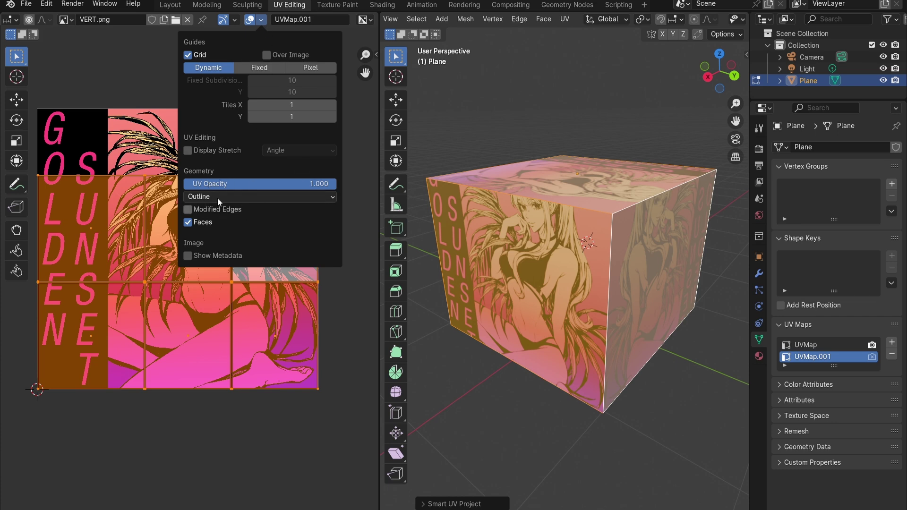
pyautogui.click(222, 150)
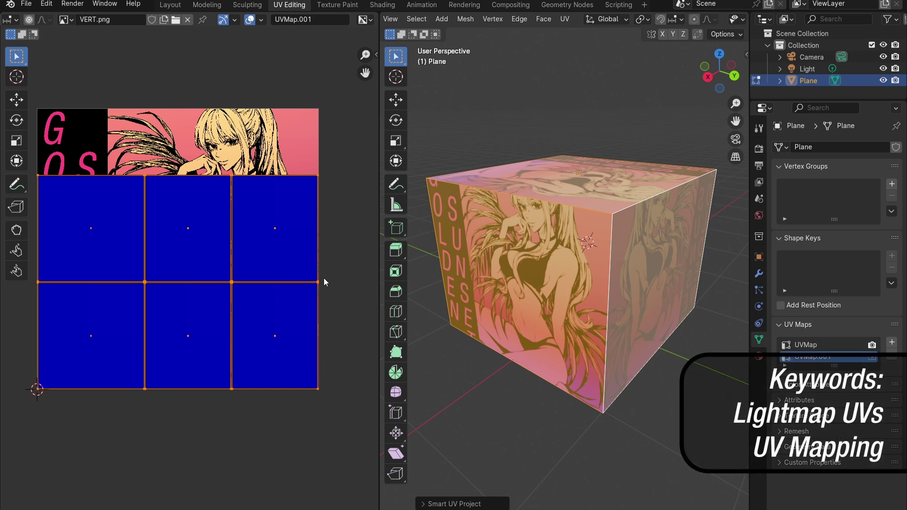
pyautogui.scroll(5, 251, 289)
pyautogui.moveTo(297, 289); pyautogui.dragTo(227, 275, button='middle')
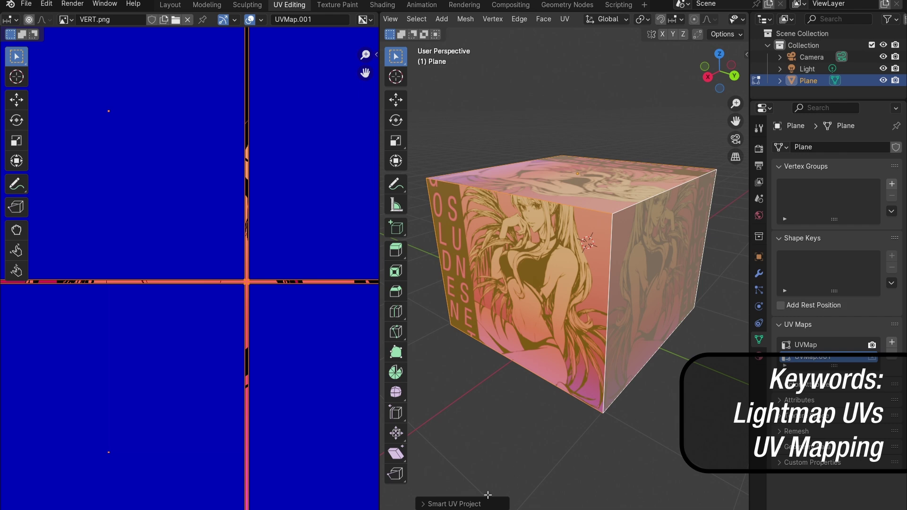
# Try an island margin of 1.000 for the Smart UV Project, and settle on 0.090
pyautogui.click(438, 503)
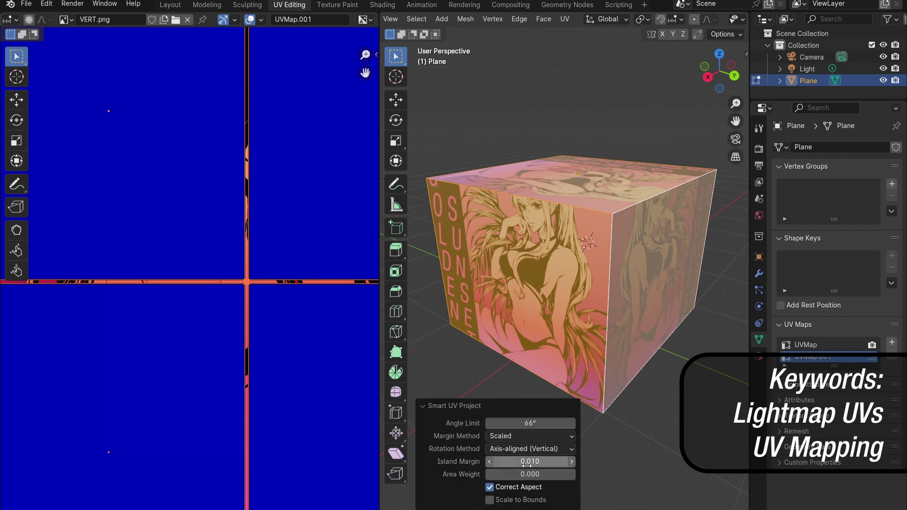
pyautogui.moveTo(530, 461); pyautogui.dragTo(580, 462)
pyautogui.scroll(-5, 243, 290)
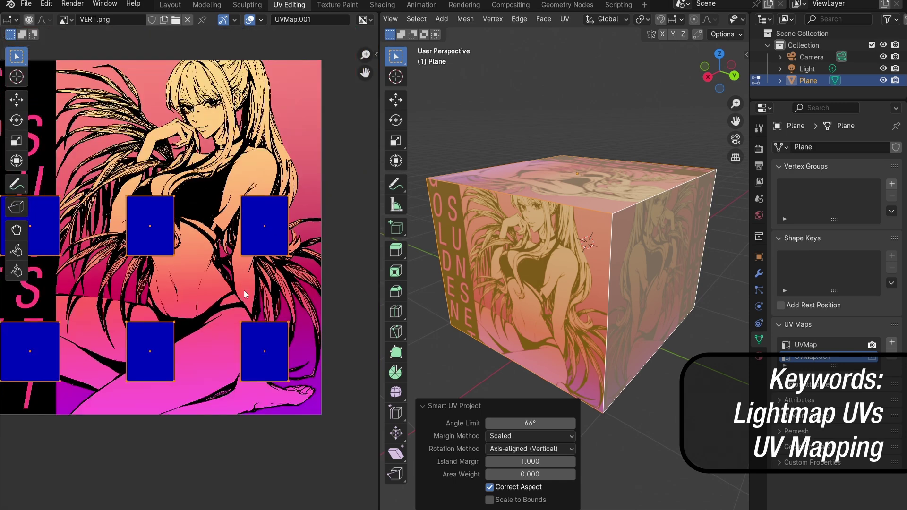
pyautogui.scroll(-3, 244, 289)
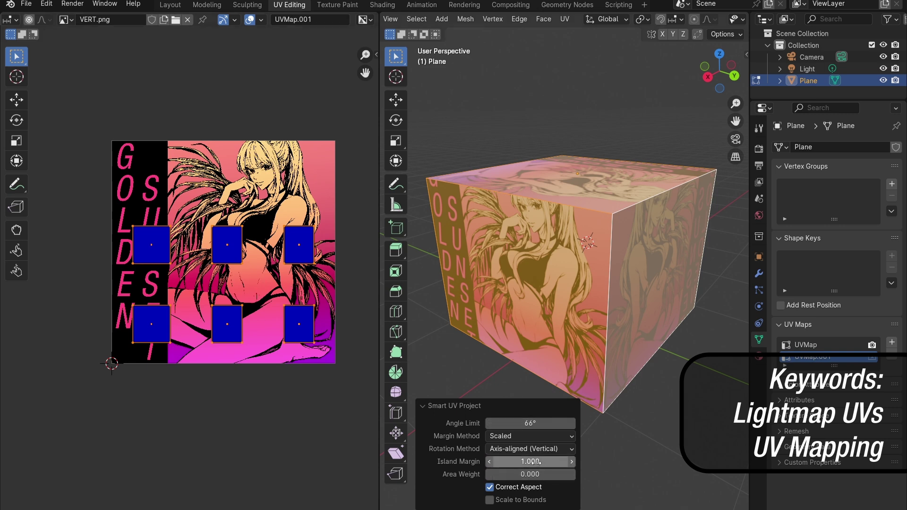
pyautogui.moveTo(535, 461); pyautogui.dragTo(501, 462)
# Remove the original UVMap from the cube and make UVMap.001 the active render map
pyautogui.click(806, 347)
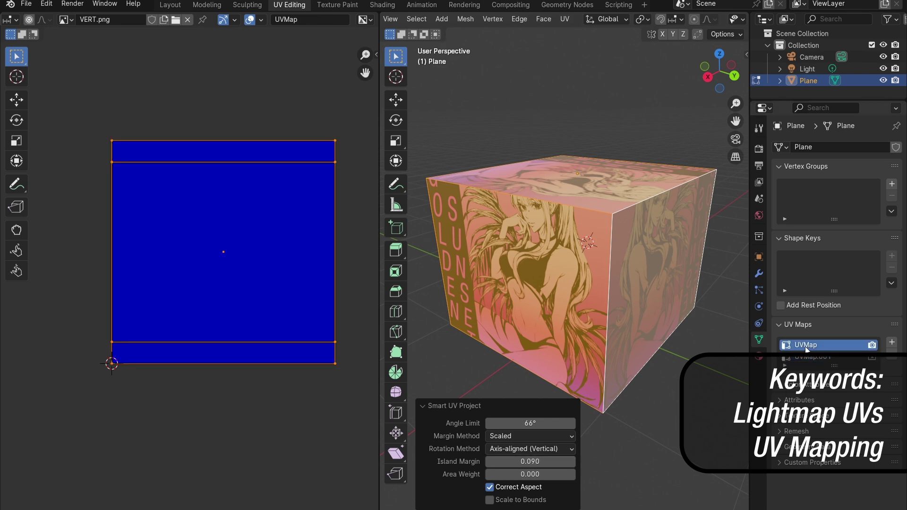
pyautogui.click(871, 358)
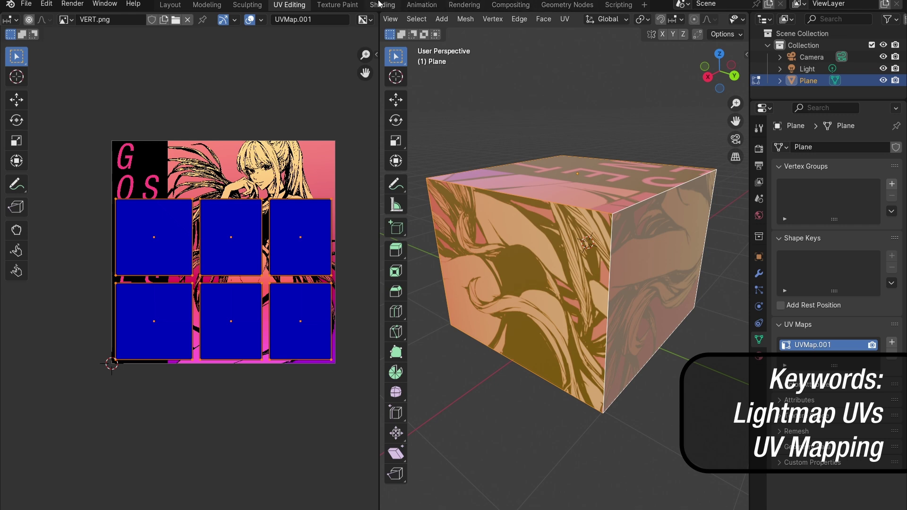
# Paint a stroke across one side face of the cube in Texture Paint using the UVMap.001 layout
pyautogui.click(352, 5)
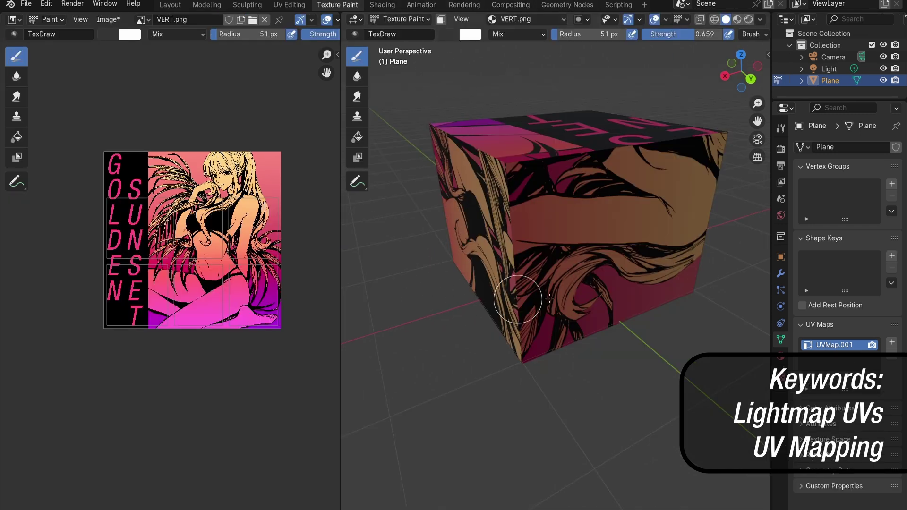
pyautogui.moveTo(643, 264)
pyautogui.mouseDown()
pyautogui.moveTo(677, 180)
pyautogui.moveTo(699, 202)
pyautogui.moveTo(704, 155)
pyautogui.mouseUp()
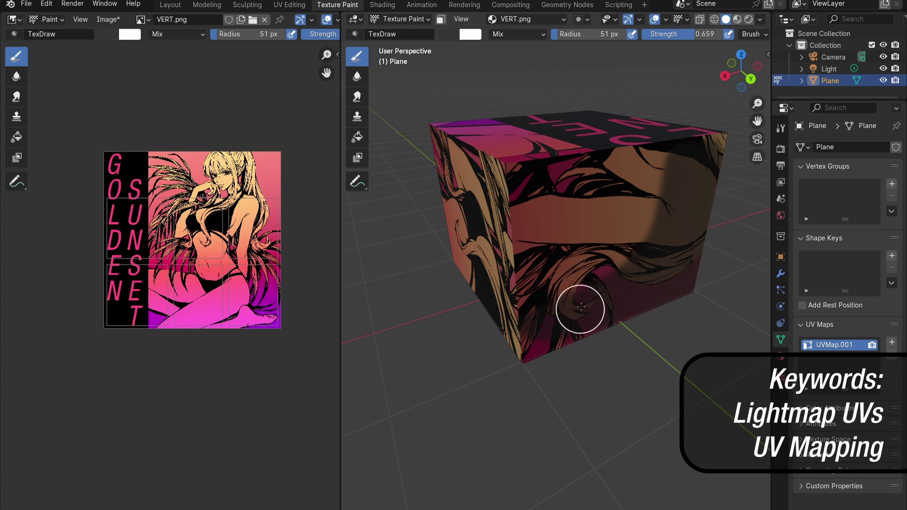
pyautogui.moveTo(566, 342)
pyautogui.mouseDown(button='middle')
pyautogui.moveTo(650, 273)
pyautogui.moveTo(685, 276)
pyautogui.moveTo(395, 212)
pyautogui.moveTo(607, 247)
pyautogui.moveTo(641, 194)
pyautogui.mouseUp(button='middle')
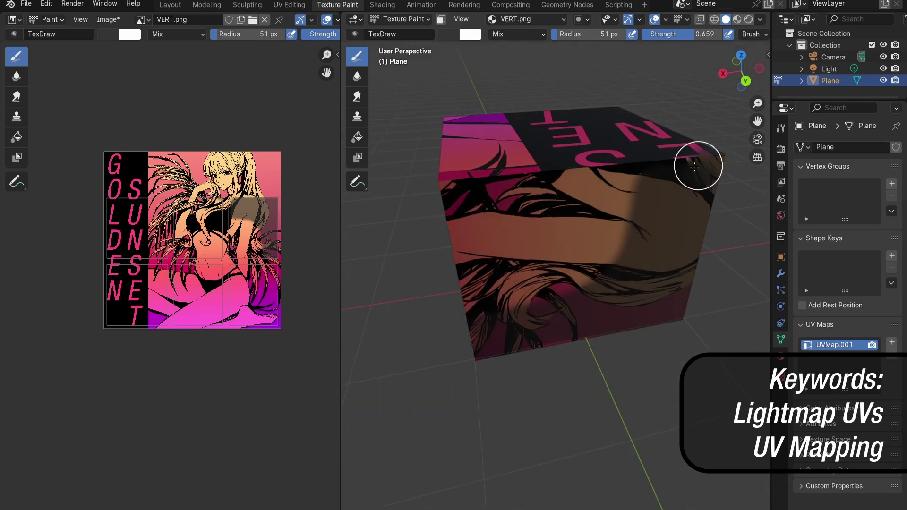
pyautogui.moveTo(591, 303); pyautogui.dragTo(617, 277, button='middle')
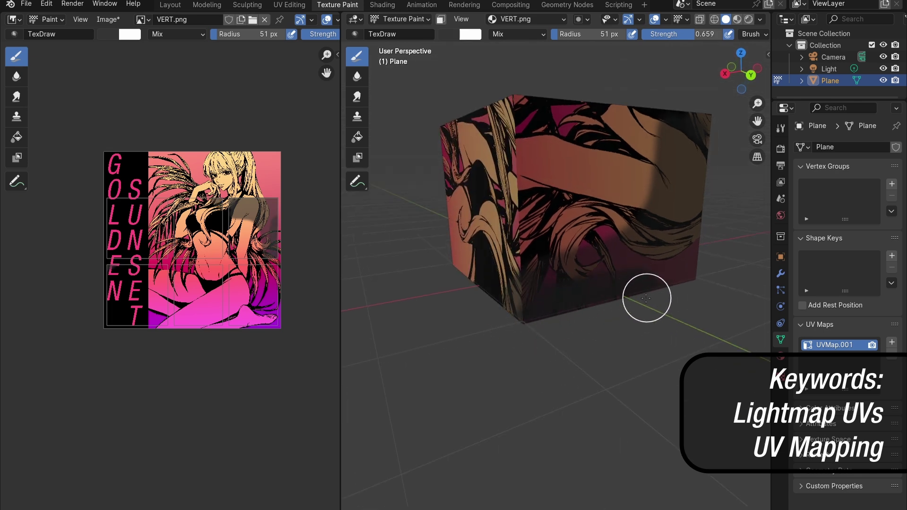
pyautogui.moveTo(644, 297); pyautogui.dragTo(716, 241, button='middle')
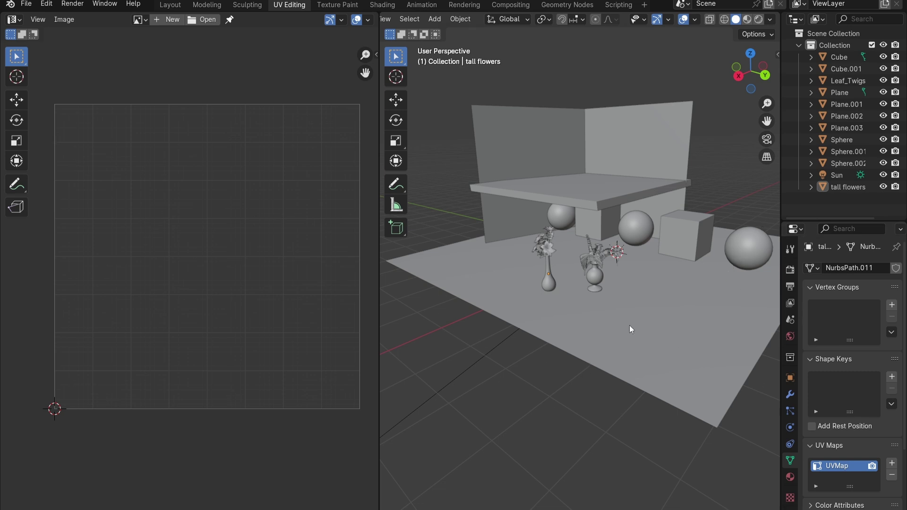
# Inspect the UV layouts of the back wall Plane.003, the roof slab Plane.001 and the middle sphere Sphere.001 in Edit Mode
pyautogui.click(529, 140)
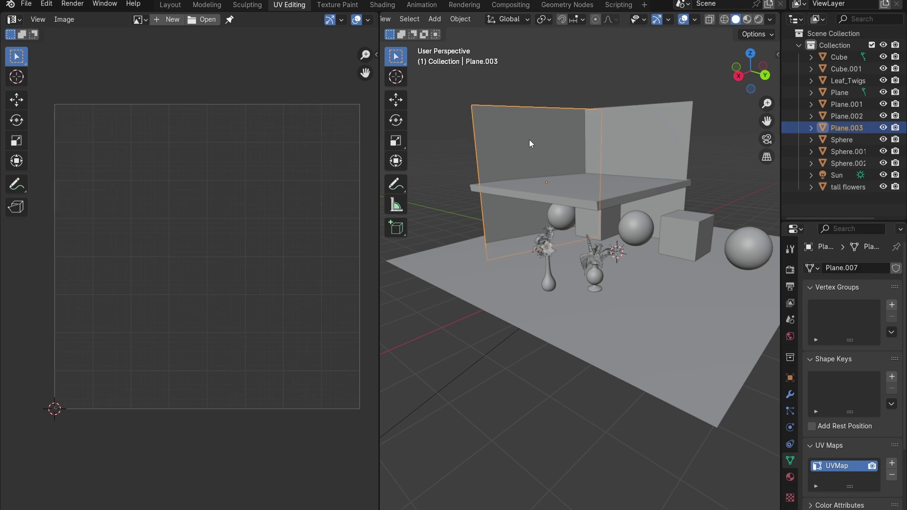
pyautogui.press('Tab')
pyautogui.press('Tab')
pyautogui.click(568, 194)
pyautogui.press('Tab')
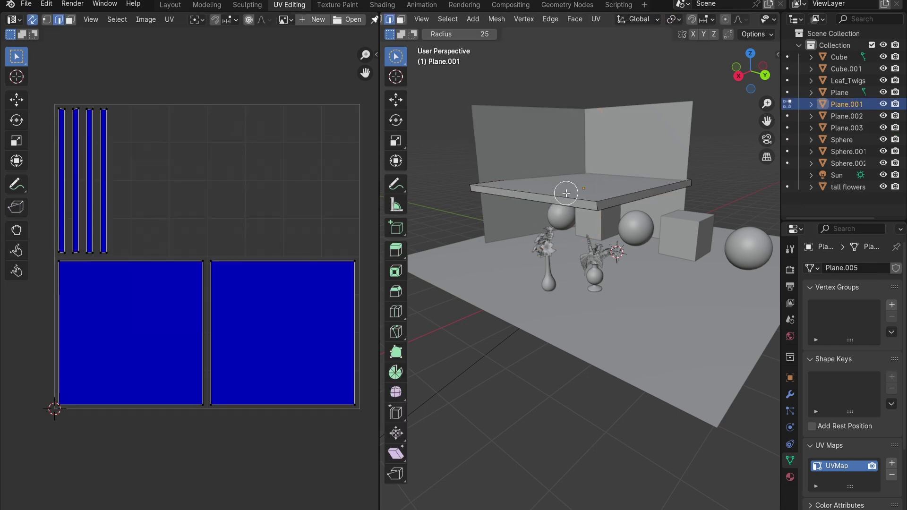
pyautogui.press('Tab')
pyautogui.click(642, 240)
pyautogui.press('Tab')
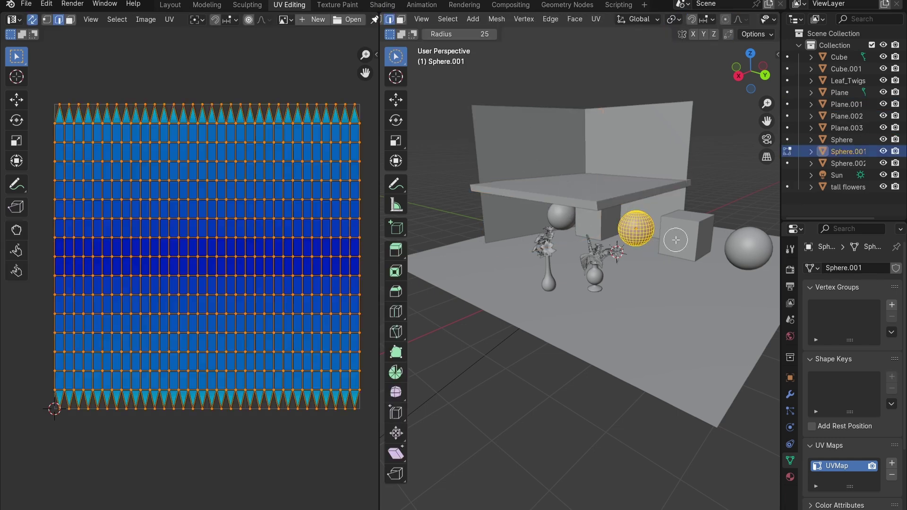
pyautogui.press('Tab')
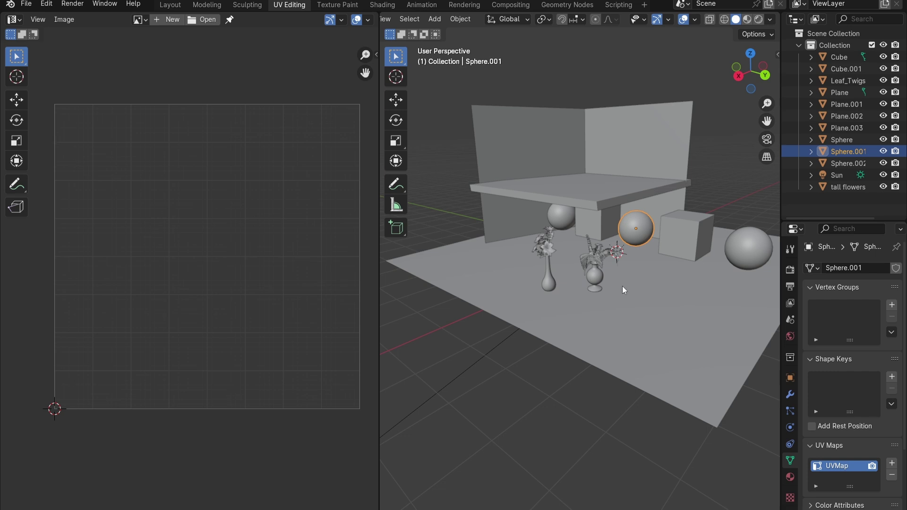
# Inspect the UV layout of the tall flowers vase in Edit Mode for overlapping islands
pyautogui.scroll(2, 548, 289)
pyautogui.click(539, 293)
pyautogui.press('Tab')
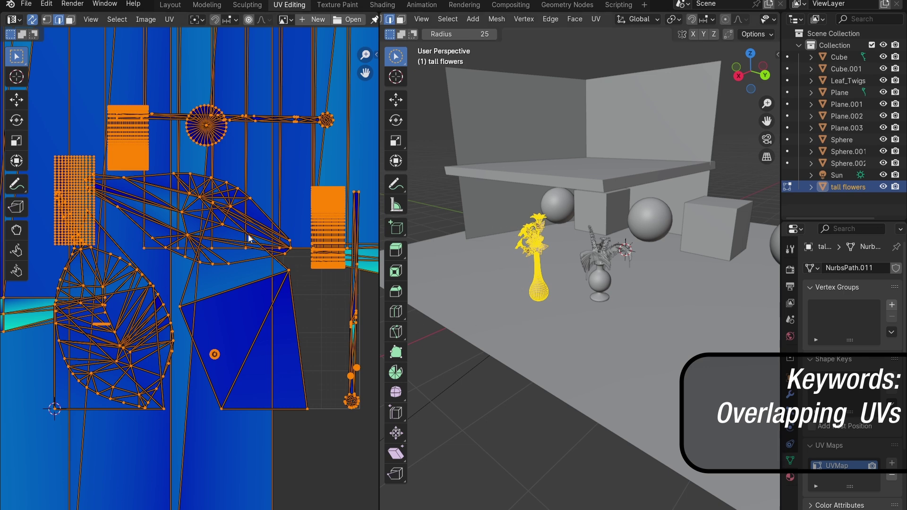
pyautogui.press('Tab')
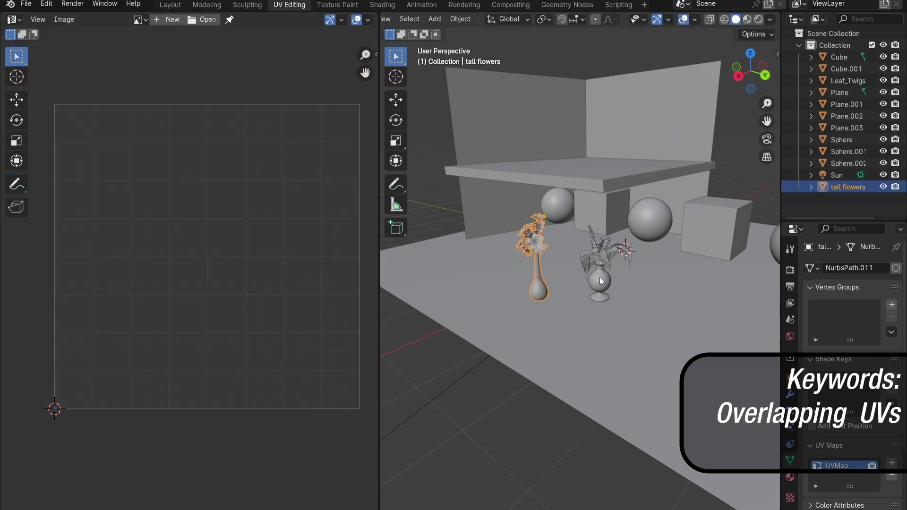
pyautogui.press('Tab')
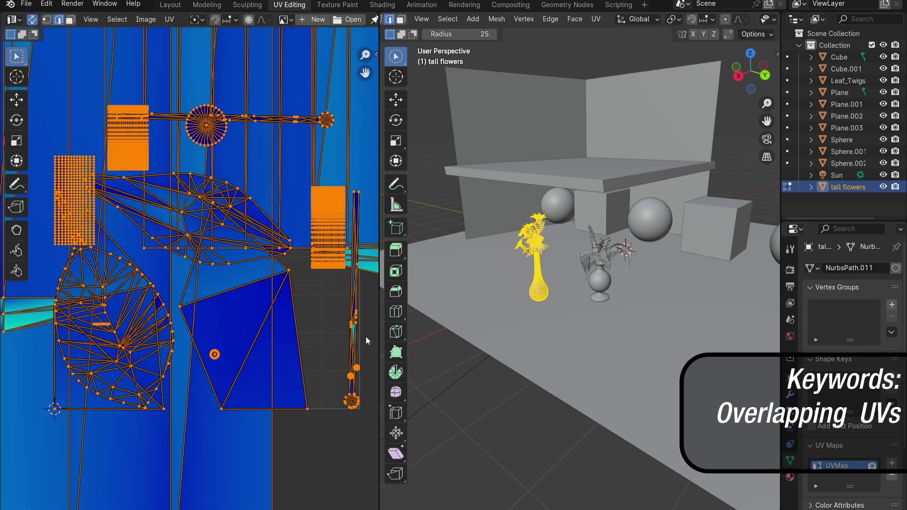
pyautogui.press('Tab')
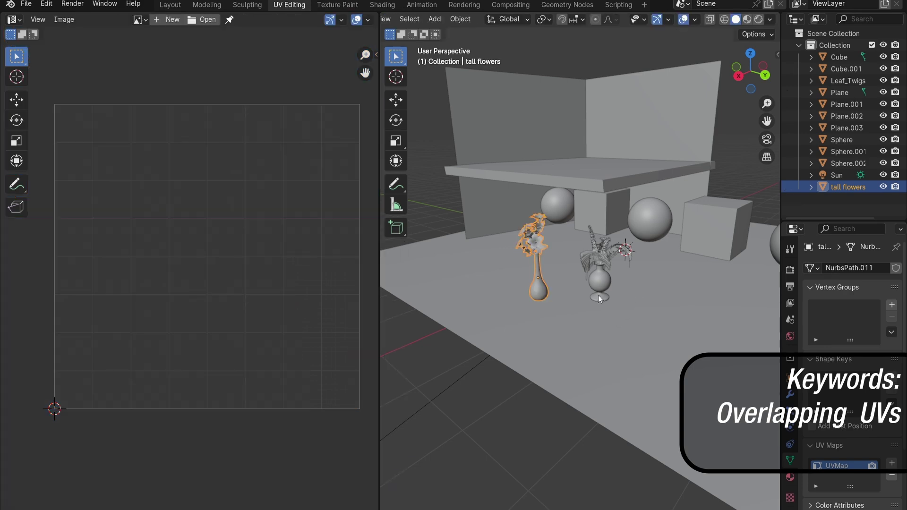
# Examine the second UV map of the Leaf_Twigs.024 vase up close and compare it with the vase's mesh
pyautogui.click(606, 283)
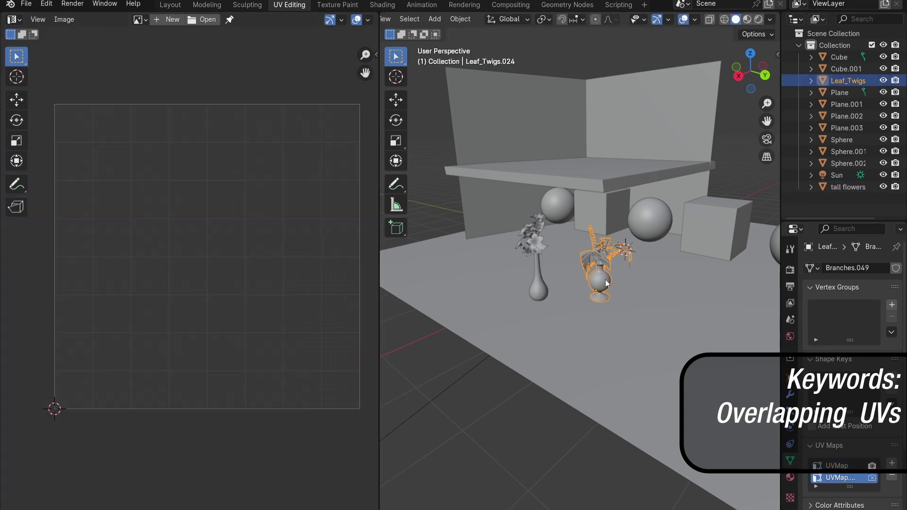
pyautogui.press('Tab')
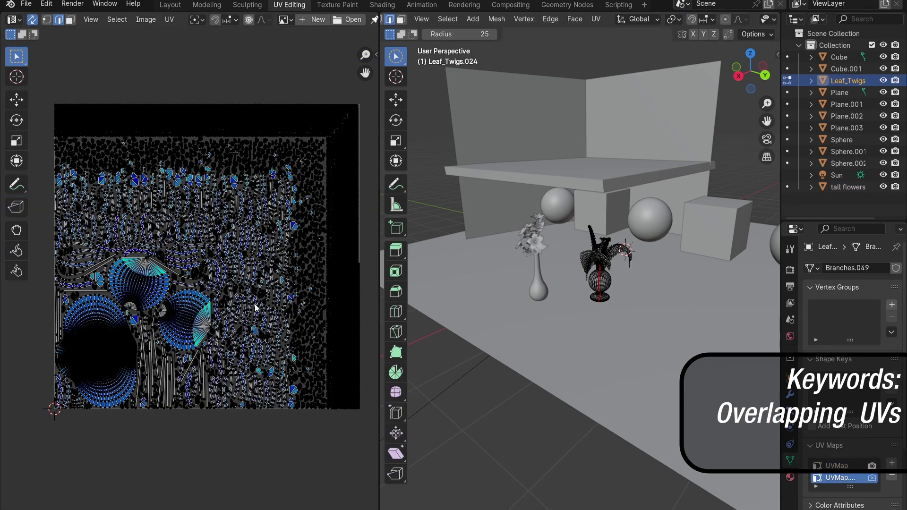
pyautogui.scroll(3, 285, 297)
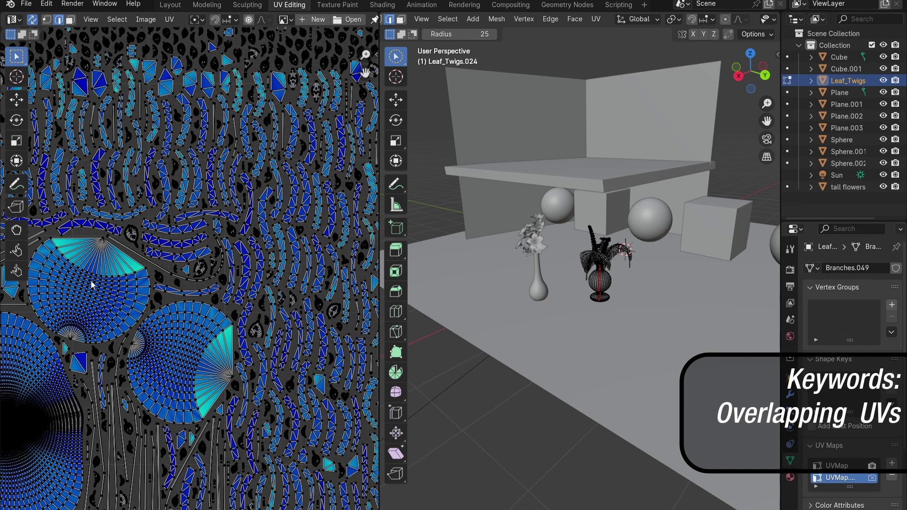
pyautogui.scroll(4, 623, 297)
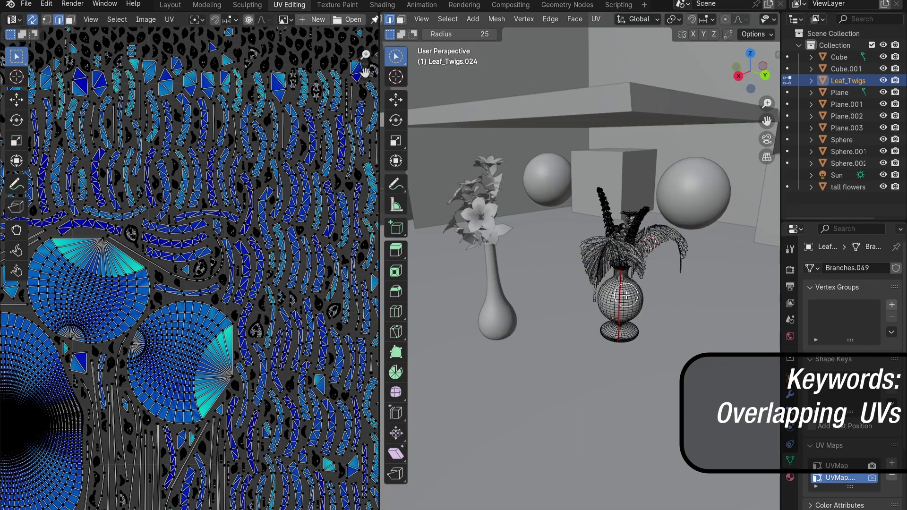
pyautogui.scroll(-3, 229, 293)
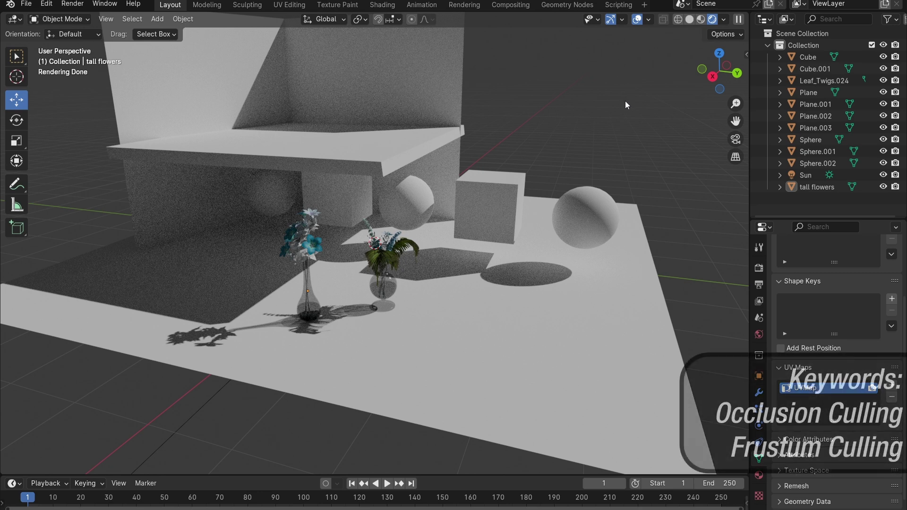
# Select the spheres, cubes, roof, upper wall and floor one by one in the rendered scene to review them as separate objects
pyautogui.click(565, 218)
pyautogui.click(472, 211)
pyautogui.click(399, 191)
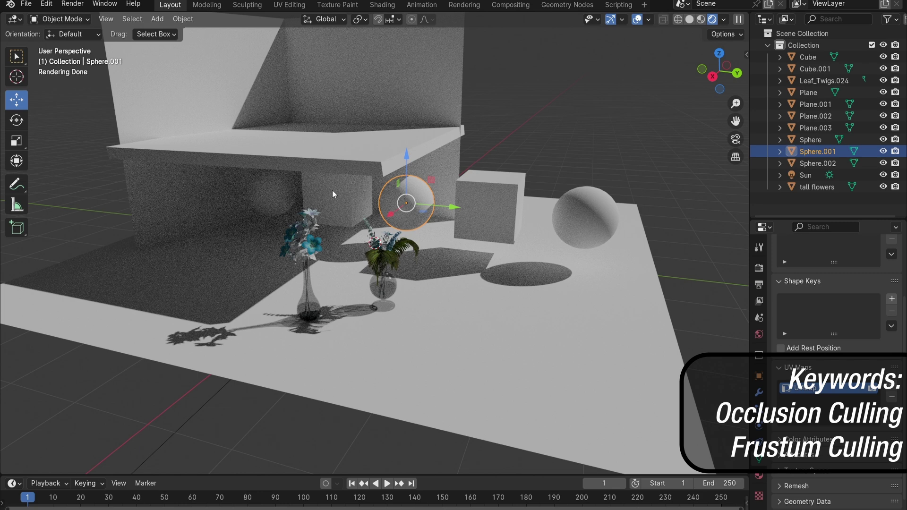
pyautogui.click(336, 176)
pyautogui.click(286, 159)
pyautogui.click(362, 92)
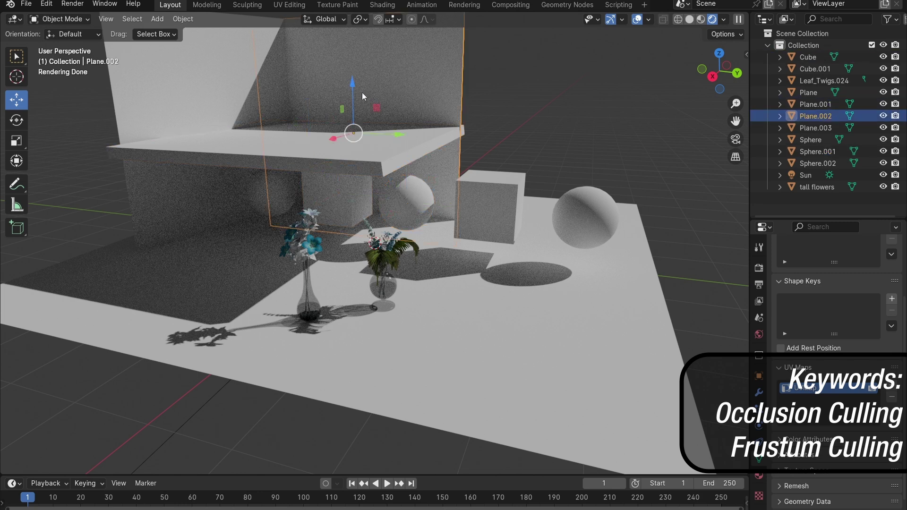
pyautogui.click(328, 336)
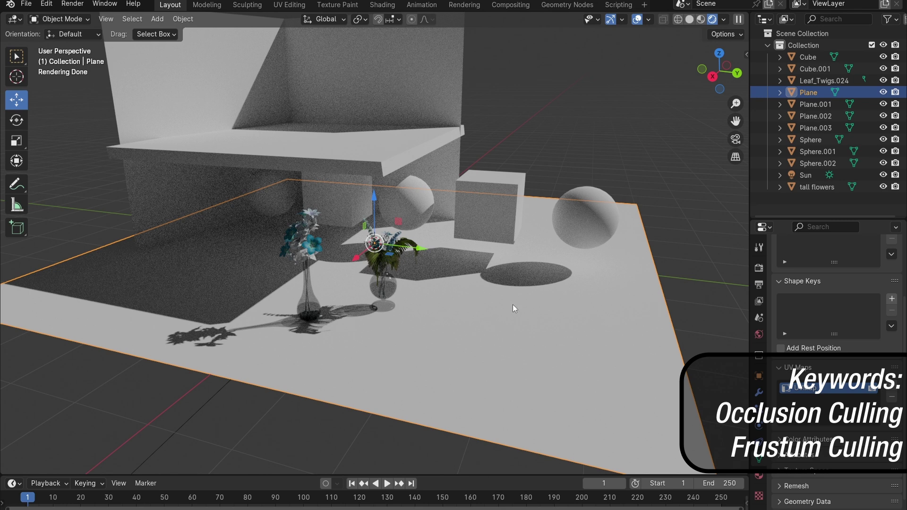
# Go over the props again, selecting the cubes, spheres and Leaf_Twigs.024 vase individually as culling examples
pyautogui.click(484, 231)
pyautogui.click(590, 216)
pyautogui.click(421, 206)
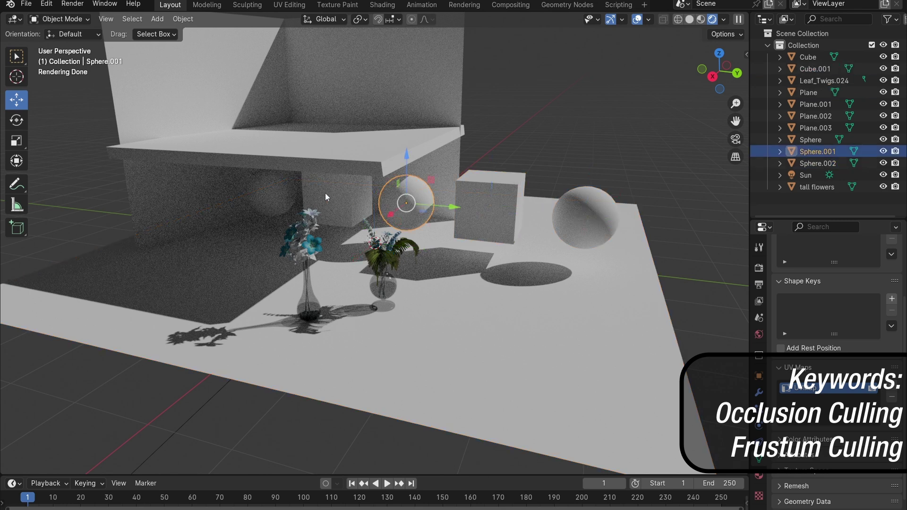
pyautogui.click(325, 194)
pyautogui.click(250, 187)
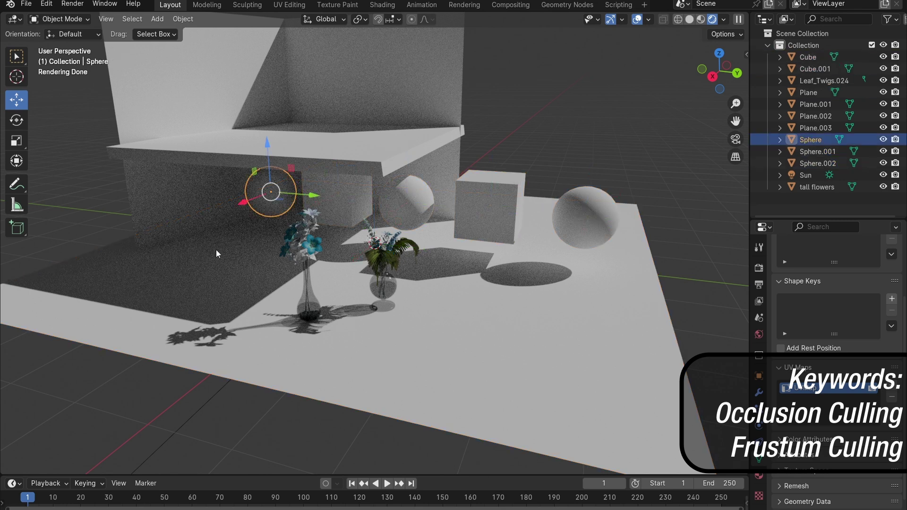
pyautogui.click(395, 254)
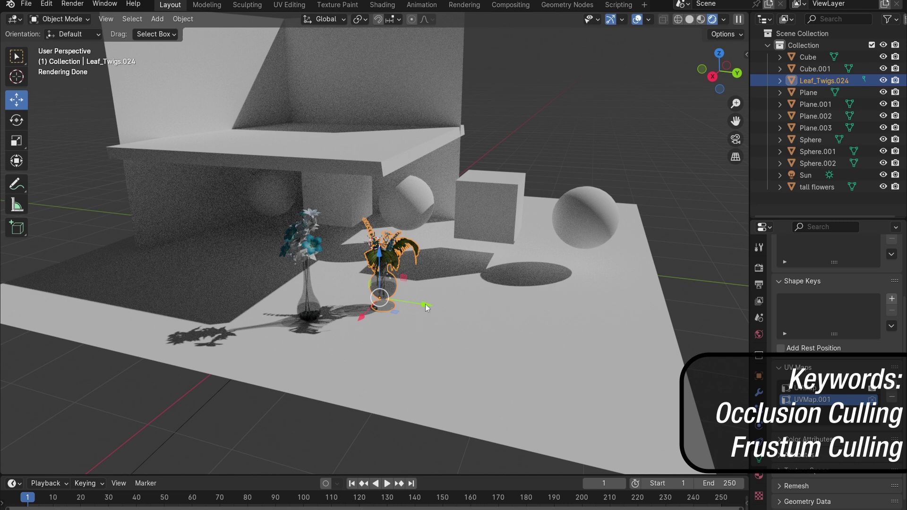
pyautogui.click(406, 195)
pyautogui.click(499, 201)
pyautogui.click(601, 217)
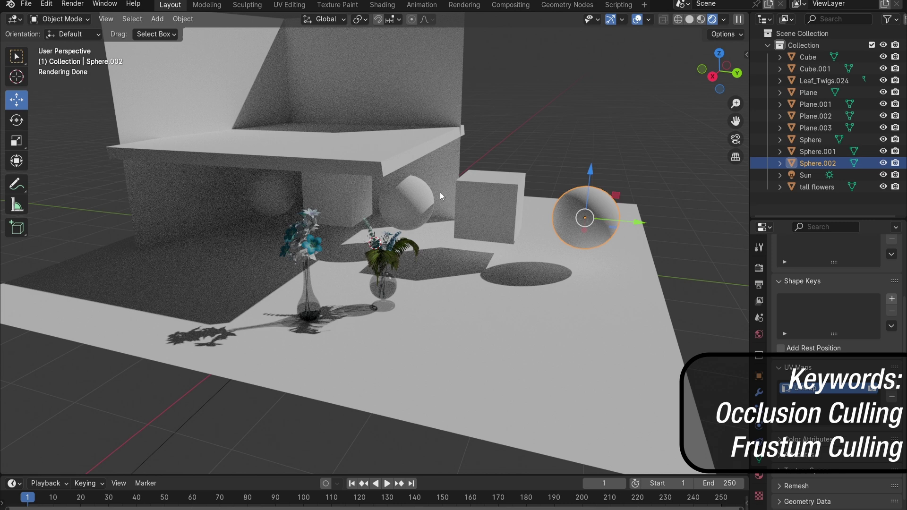
pyautogui.click(418, 197)
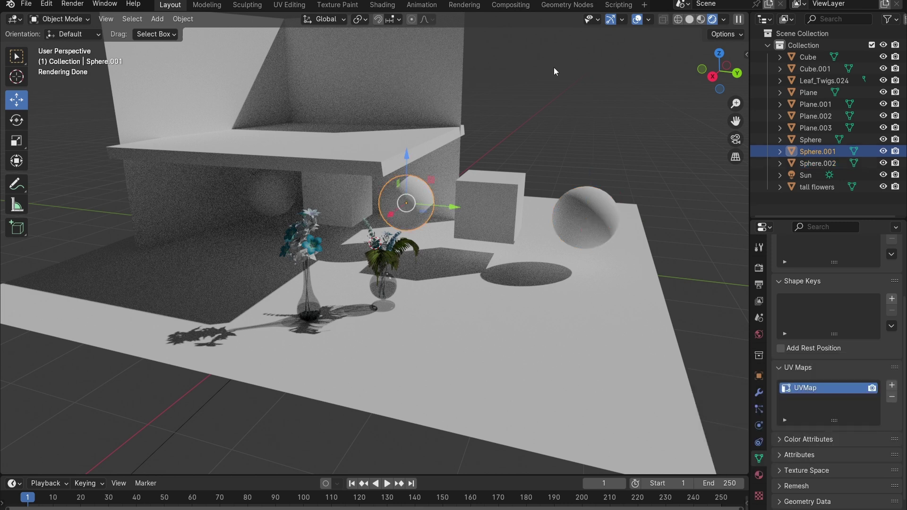
# Turn on the Face Orientation overlay and inspect the normals of the flowers and leaves in both vases
pyautogui.click(647, 19)
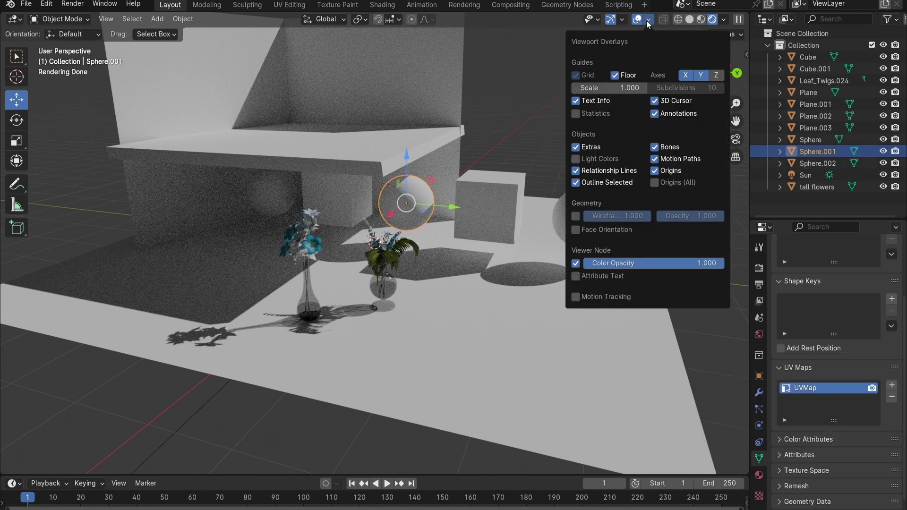
pyautogui.click(605, 231)
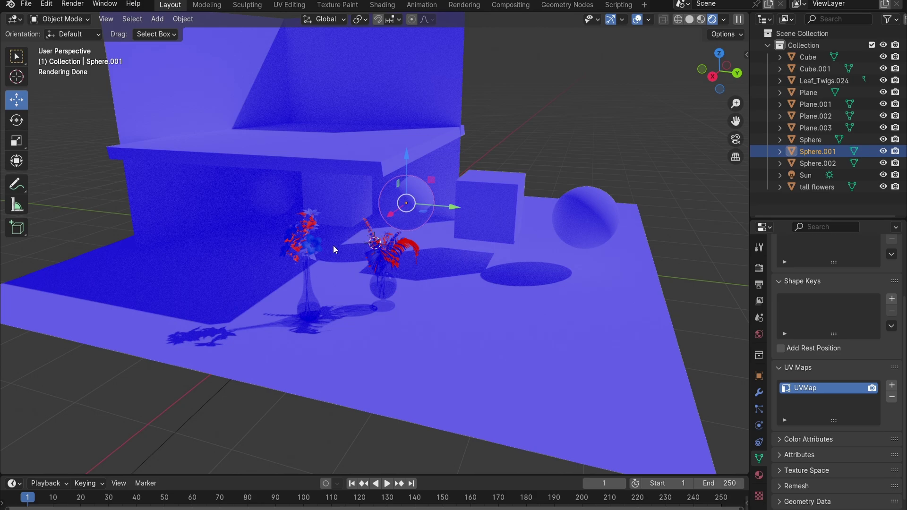
pyautogui.scroll(6, 361, 256)
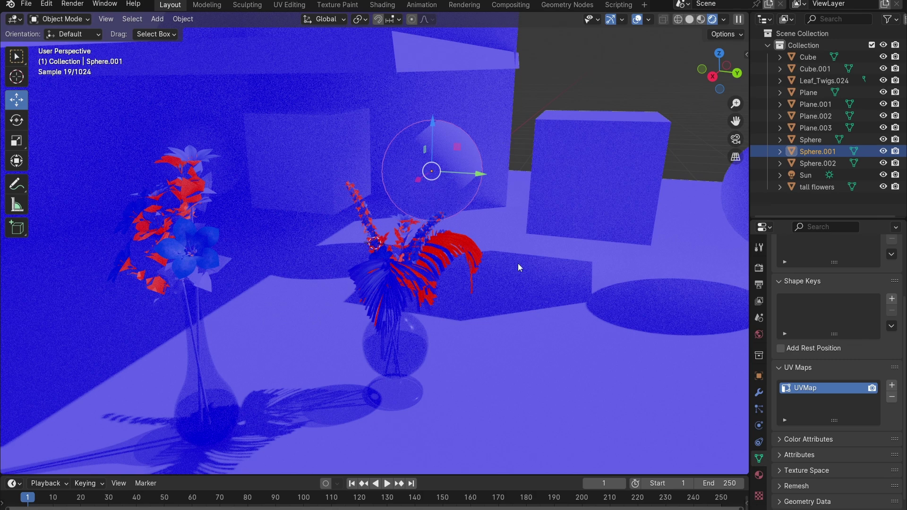
pyautogui.scroll(-3, 517, 260)
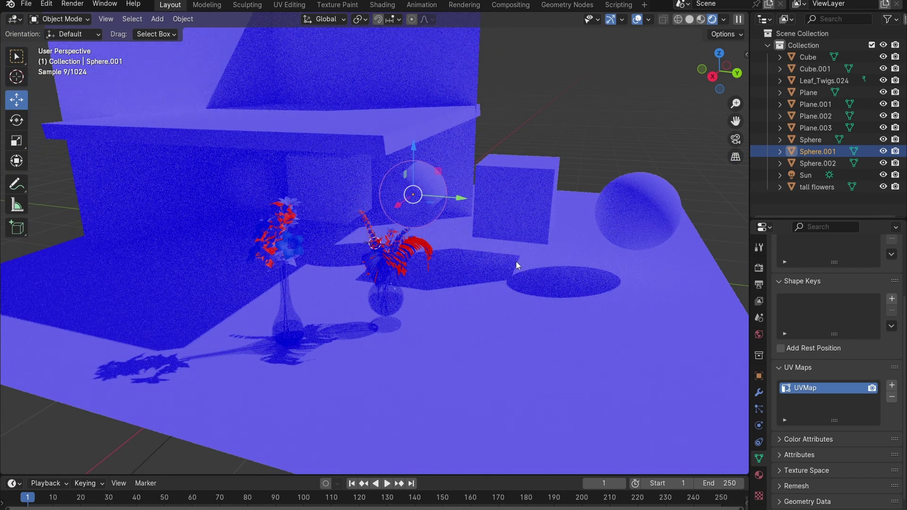
# Switch the viewport to Material Preview shading and turn off the Face Orientation overlay
pyautogui.click(701, 19)
pyautogui.click(663, 19)
pyautogui.click(617, 242)
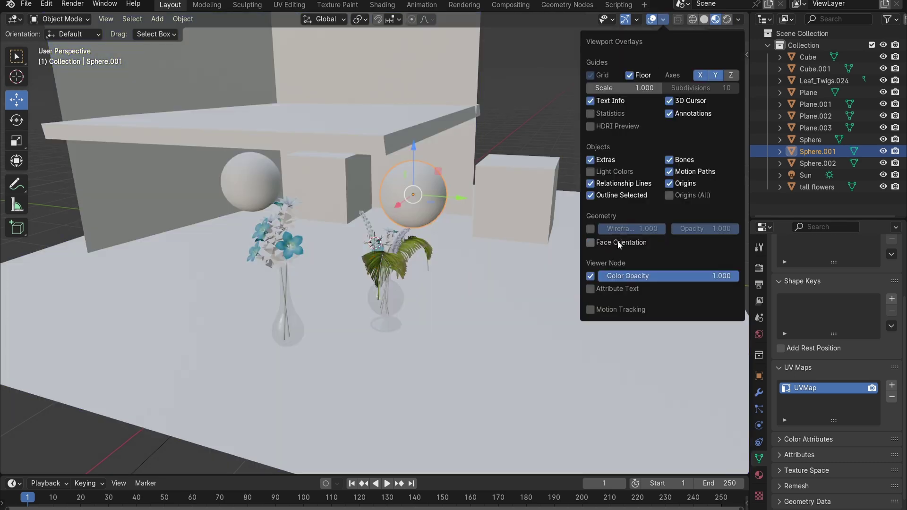
# Start exporting the modelled scene to an external file
pyautogui.click(26, 4)
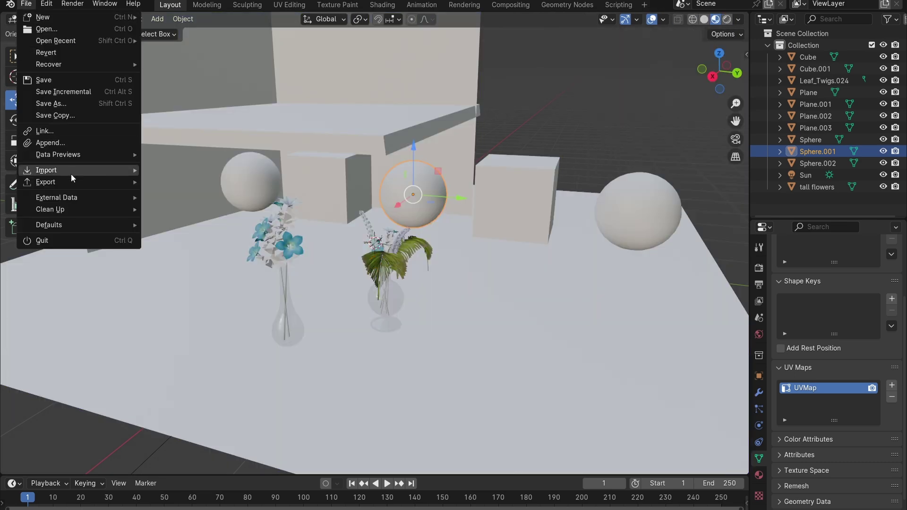
pyautogui.moveTo(73, 183)
pyautogui.click(182, 300)
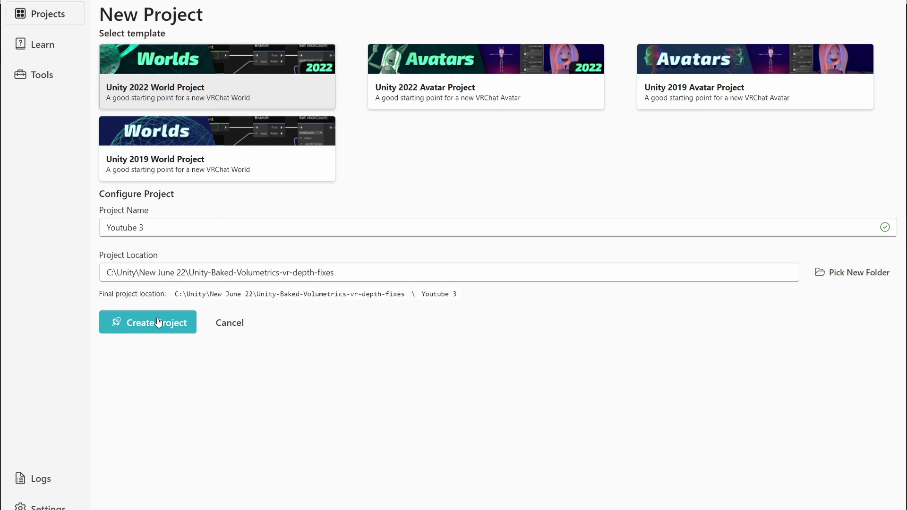
# In VRChat Creator Companion, create the Unity 2022 World Project named Youtube 3 and open it in Unity
pyautogui.click(138, 325)
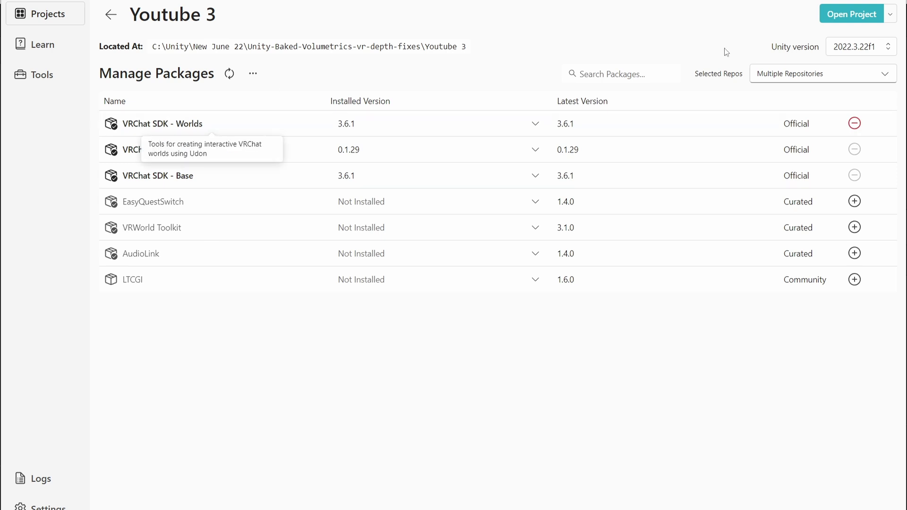
pyautogui.click(850, 15)
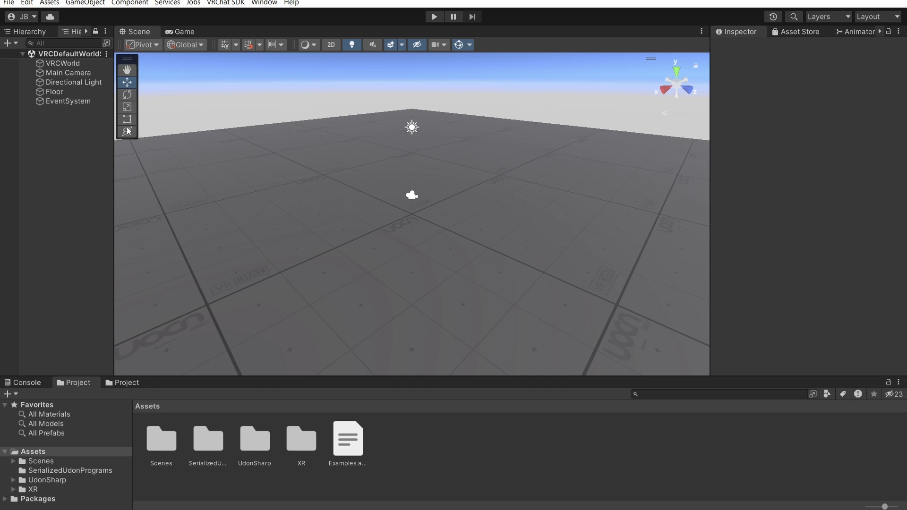
# Delete the Directional Light from the default VRChat world scene
pyautogui.click(79, 81)
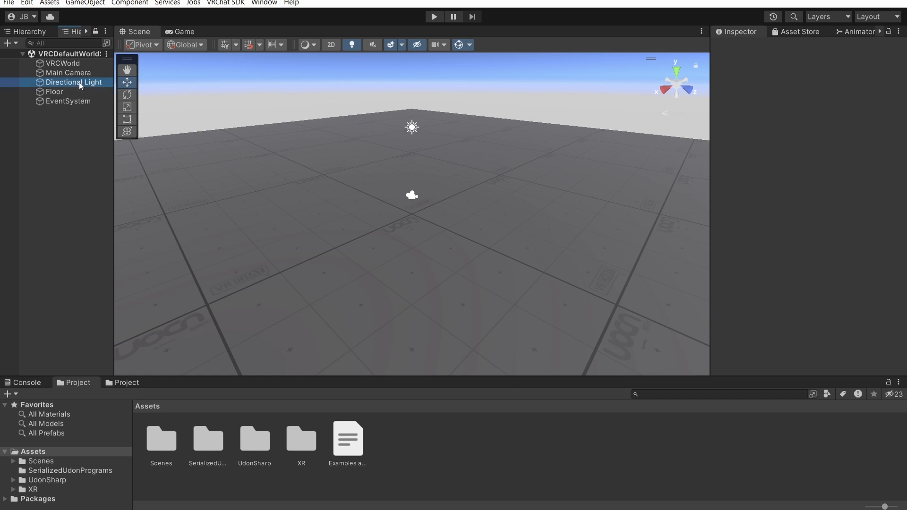
pyautogui.press('Delete')
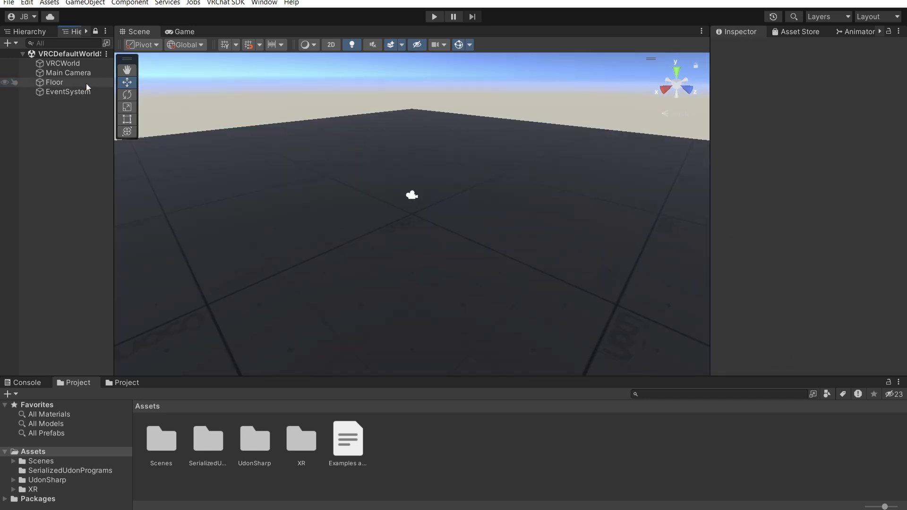
# Delete the Floor object from the default VRChat world scene
pyautogui.click(86, 84)
pyautogui.press('Delete')
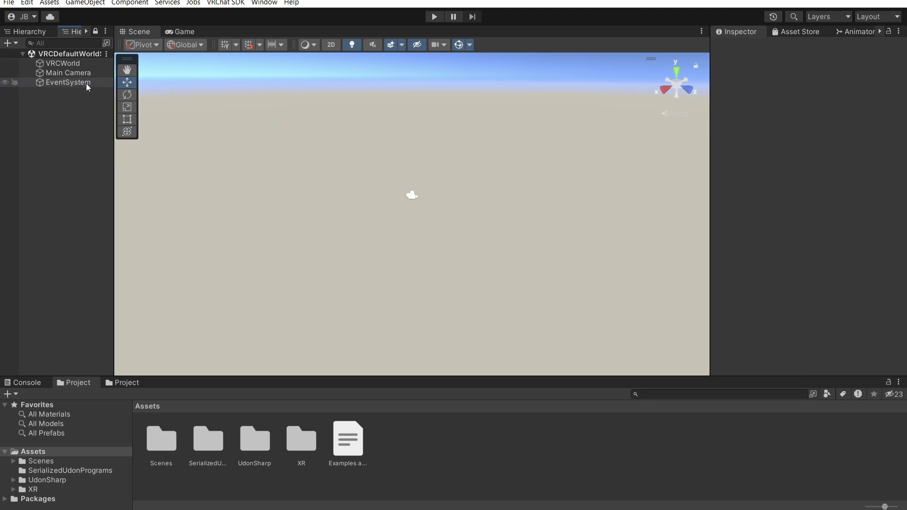
# Import the complete Bakery - GPU Lightmapper package from My Assets through the Package Manager
pyautogui.click(265, 3)
pyautogui.click(311, 187)
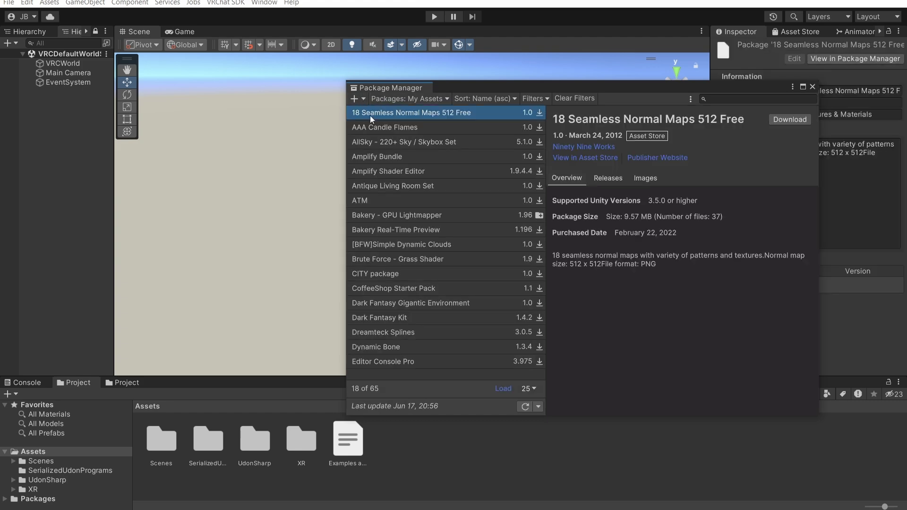
pyautogui.click(386, 229)
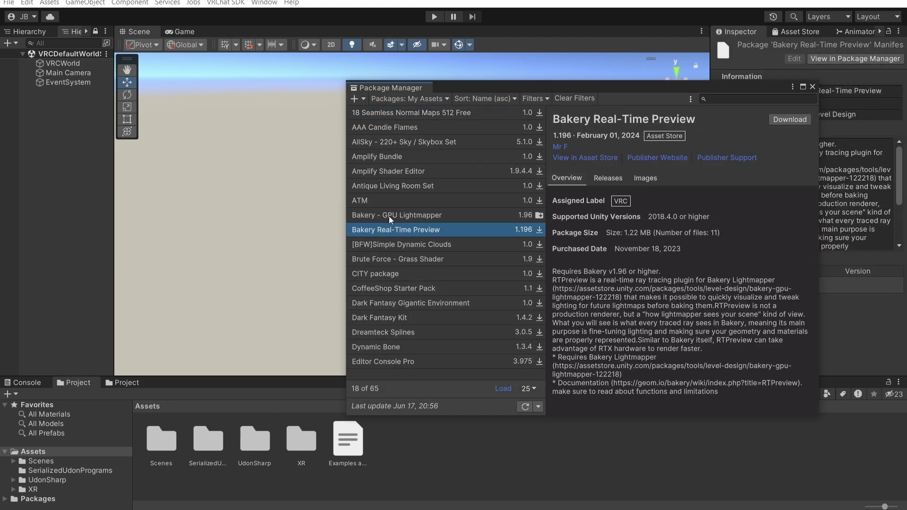
pyautogui.click(389, 216)
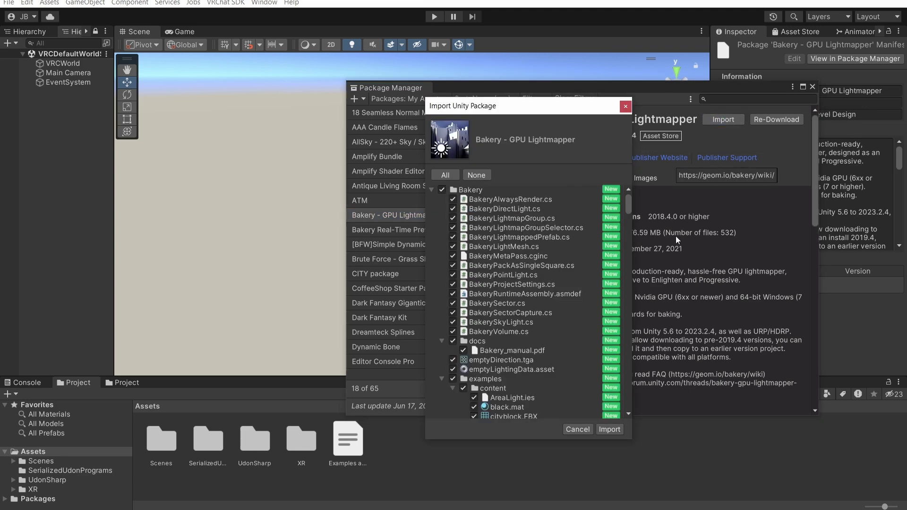
pyautogui.click(609, 429)
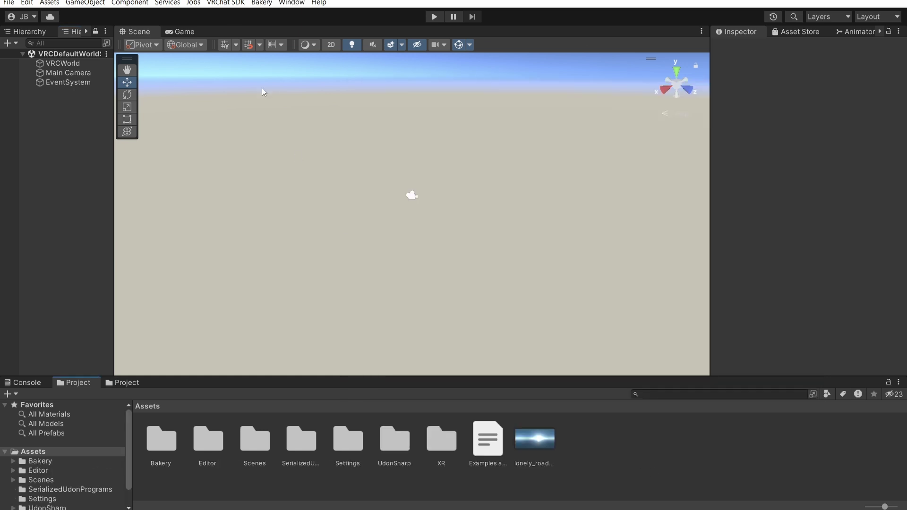
pyautogui.click(262, 3)
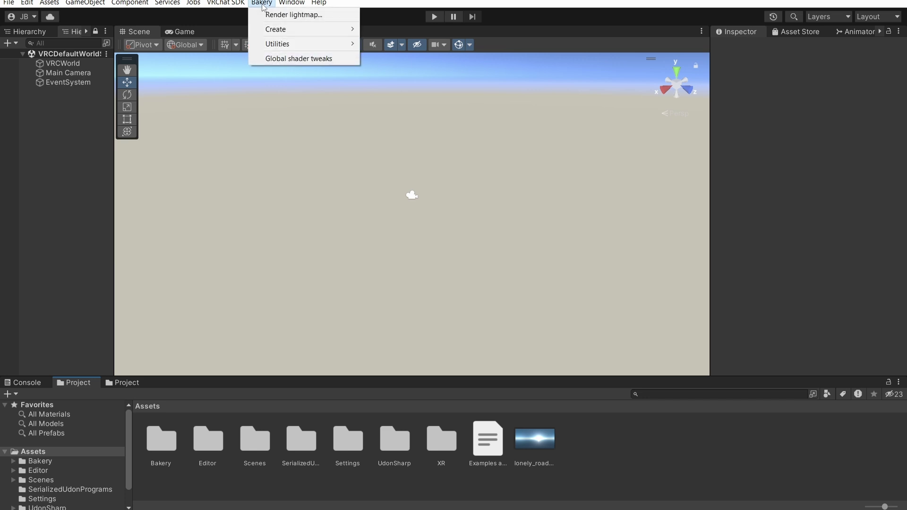
pyautogui.click(262, 3)
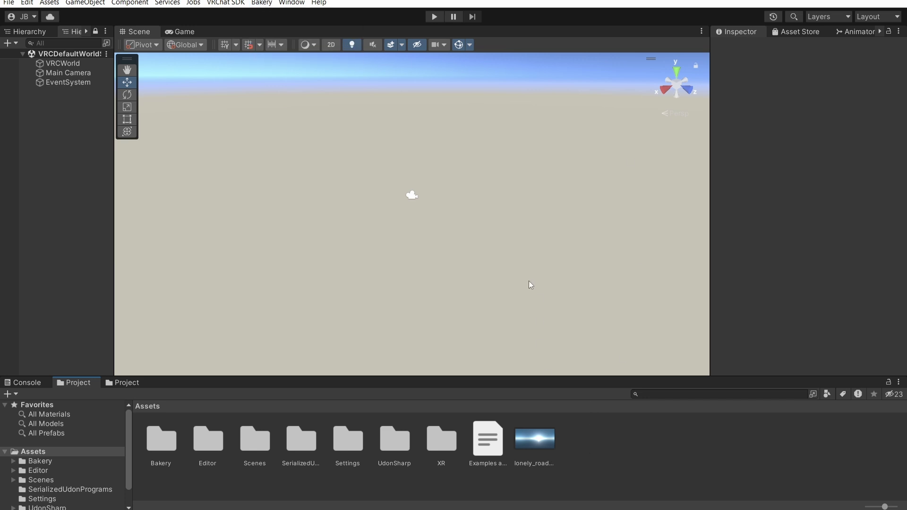
pyautogui.moveTo(529, 282); pyautogui.dragTo(555, 225, button='right')
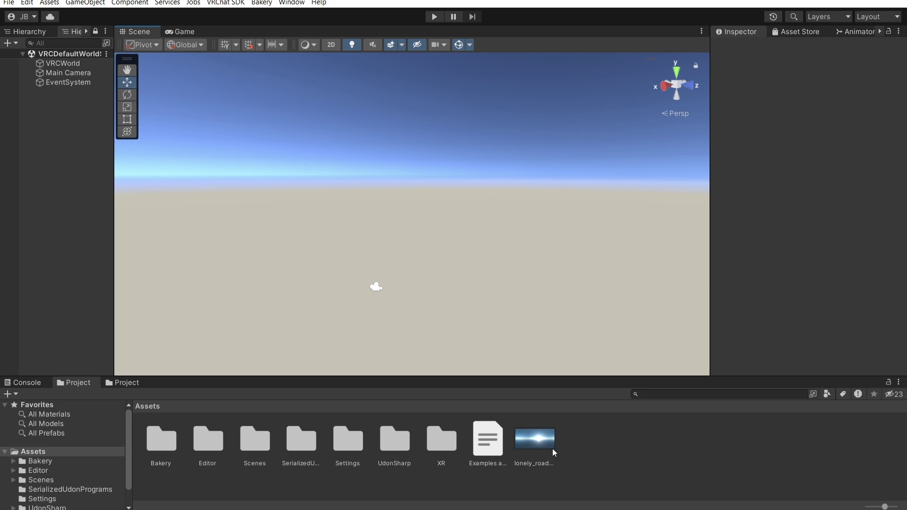
# Set the Texture Shape of lonely_road_afternoon_puresky_8k to Cube and save its import settings
pyautogui.moveTo(554, 452); pyautogui.dragTo(536, 435)
pyautogui.click(536, 435)
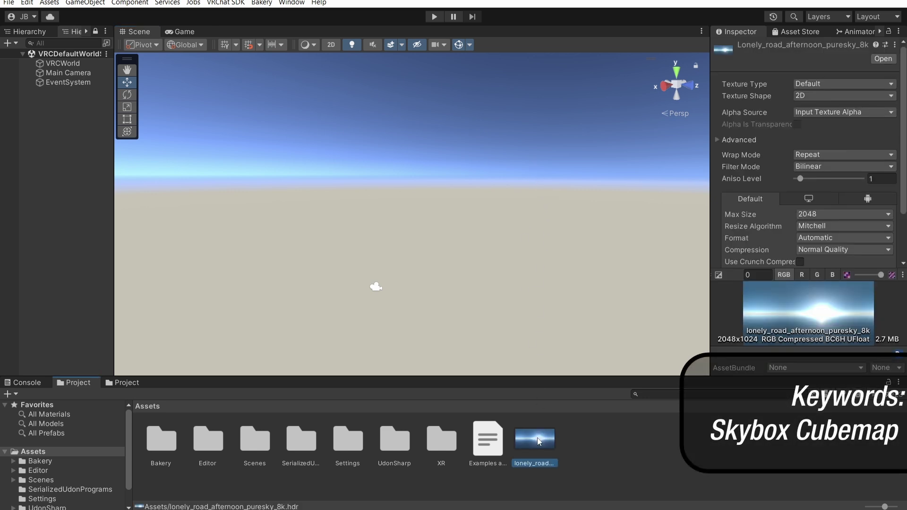
pyautogui.click(819, 95)
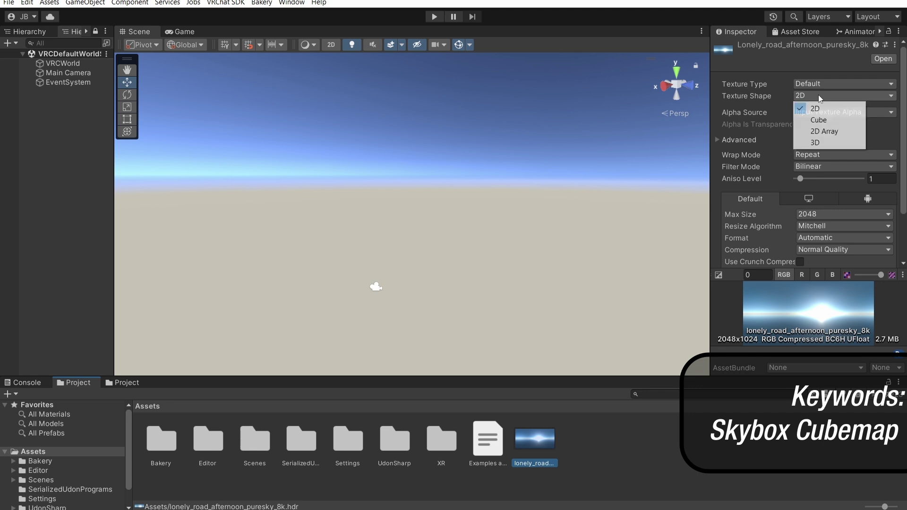
pyautogui.click(824, 122)
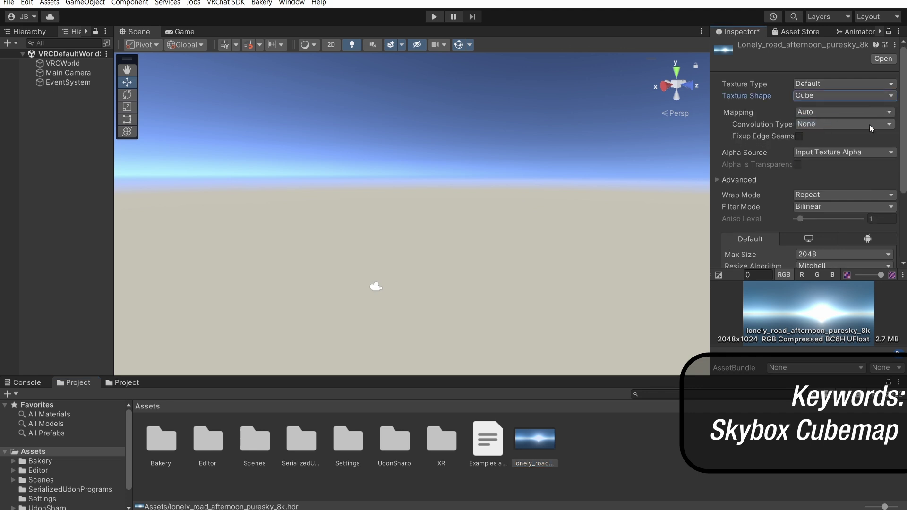
pyautogui.click(596, 460)
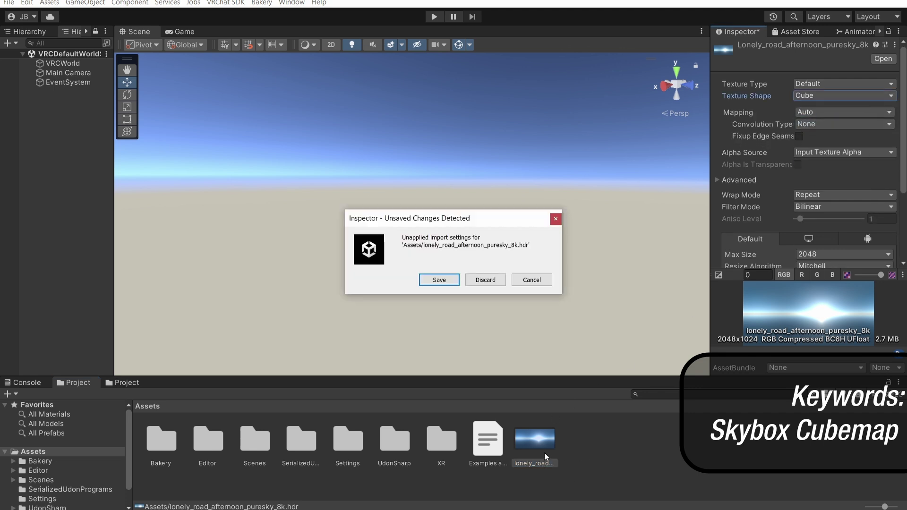
pyautogui.click(439, 280)
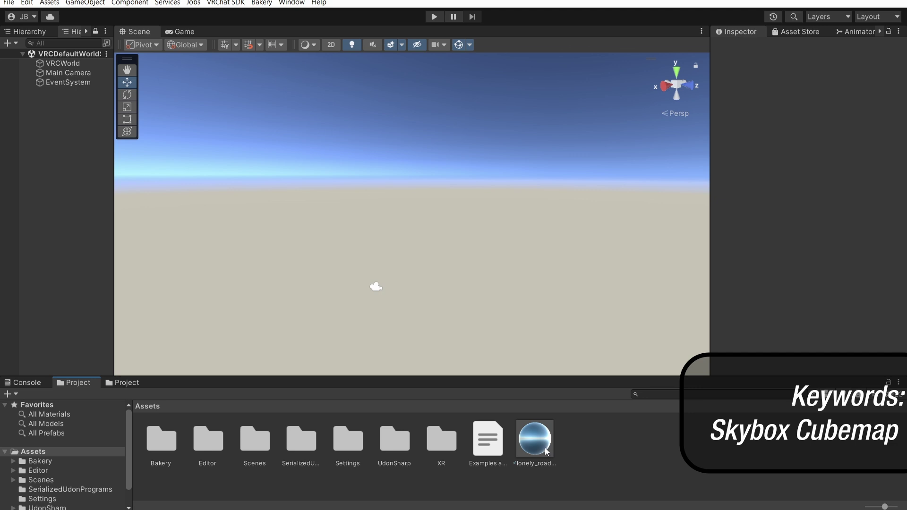
# Apply the lonely_road_afternoon_puresky_8k cubemap to the scene's sky
pyautogui.moveTo(543, 448); pyautogui.dragTo(504, 195)
pyautogui.moveTo(510, 214); pyautogui.dragTo(82, 181, button='right')
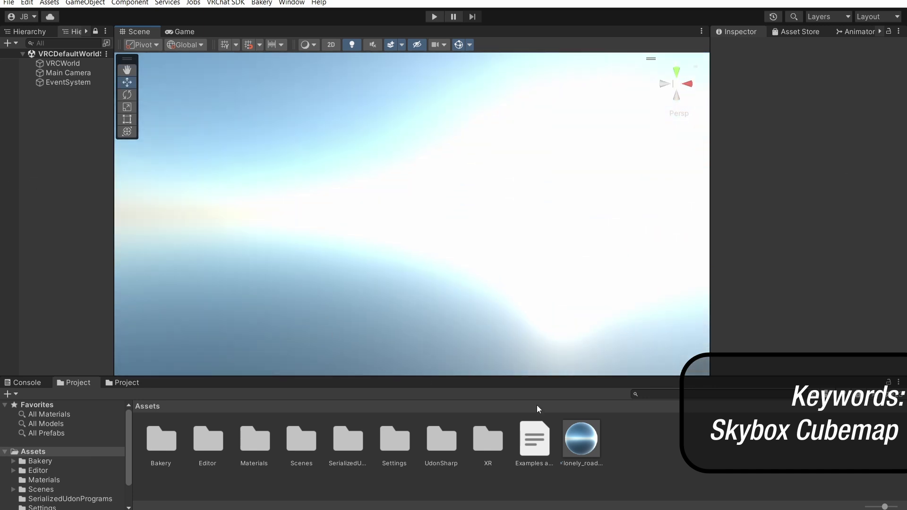
# Create a new material in the Assets folder and set its shader to Skybox/Cubemap
pyautogui.rightClick(634, 449)
pyautogui.moveTo(656, 144)
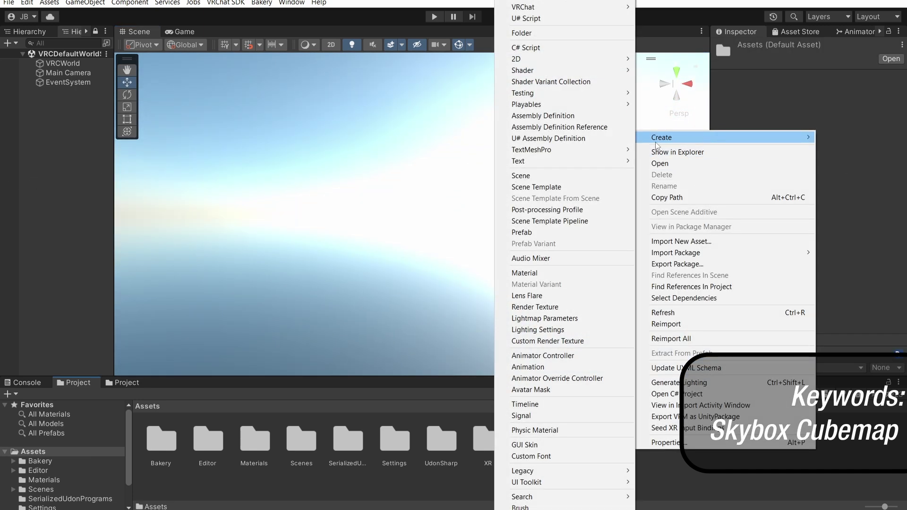
pyautogui.click(575, 271)
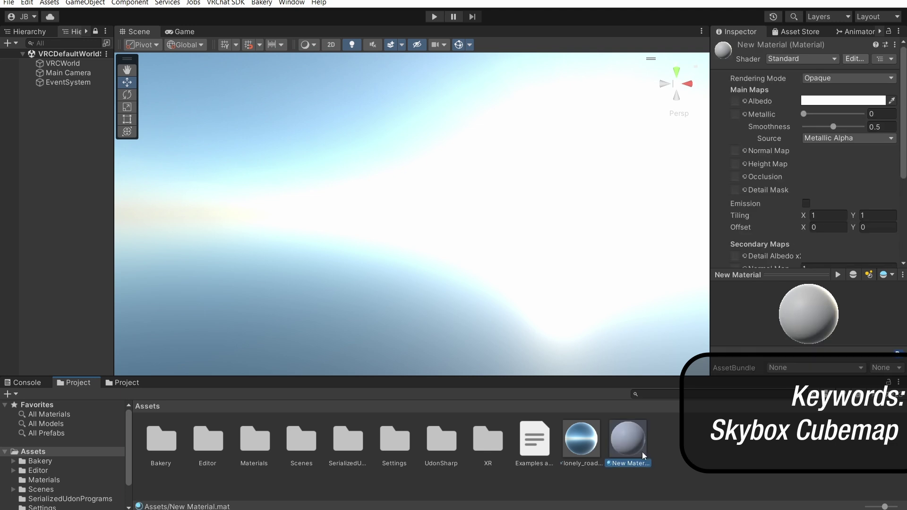
pyautogui.click(793, 67)
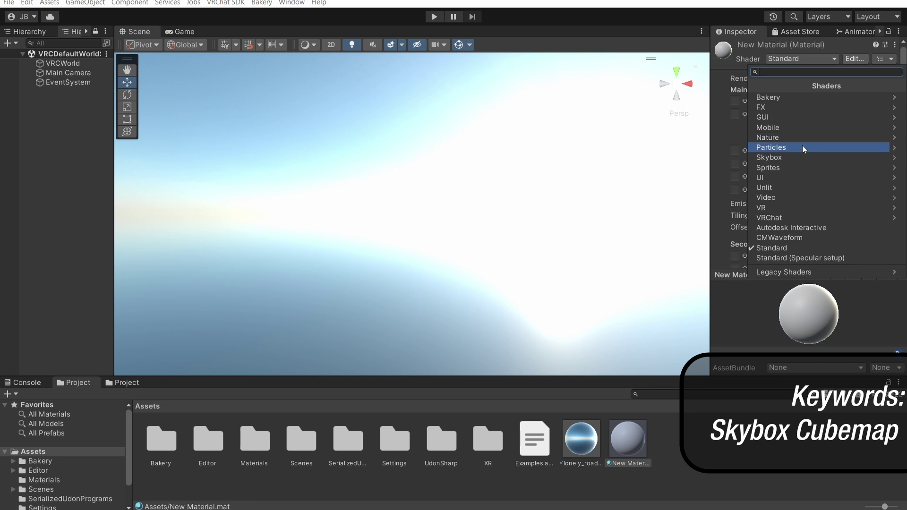
pyautogui.click(798, 159)
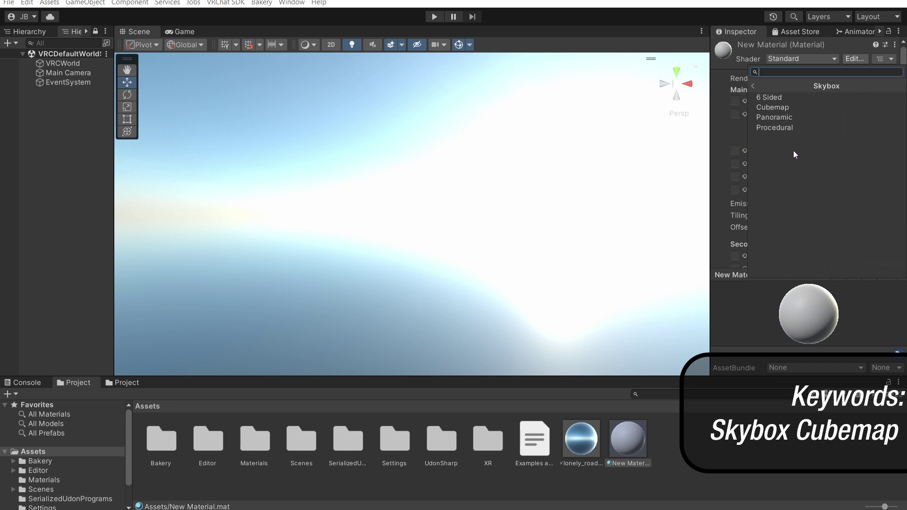
pyautogui.click(788, 107)
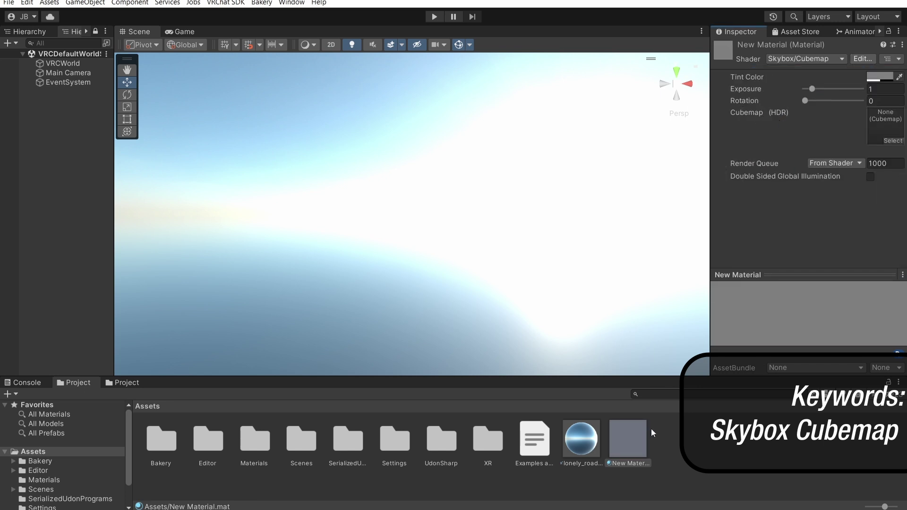
# Assign the lonely_road_afternoon_puresky_8k cubemap to the new skybox material, with Exposure 0.39 and Rotation 18
pyautogui.moveTo(602, 448); pyautogui.dragTo(883, 127)
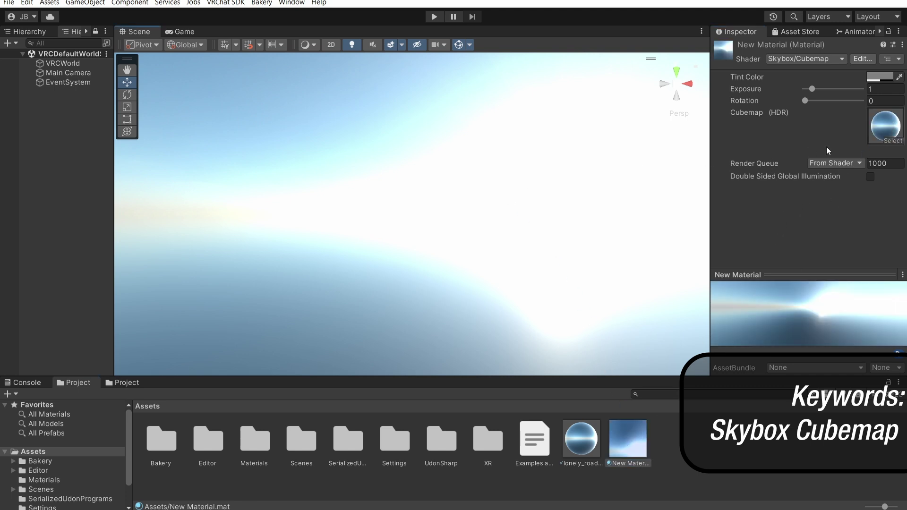
pyautogui.moveTo(811, 92)
pyautogui.mouseDown()
pyautogui.moveTo(817, 101)
pyautogui.moveTo(801, 101)
pyautogui.moveTo(809, 104)
pyautogui.mouseUp()
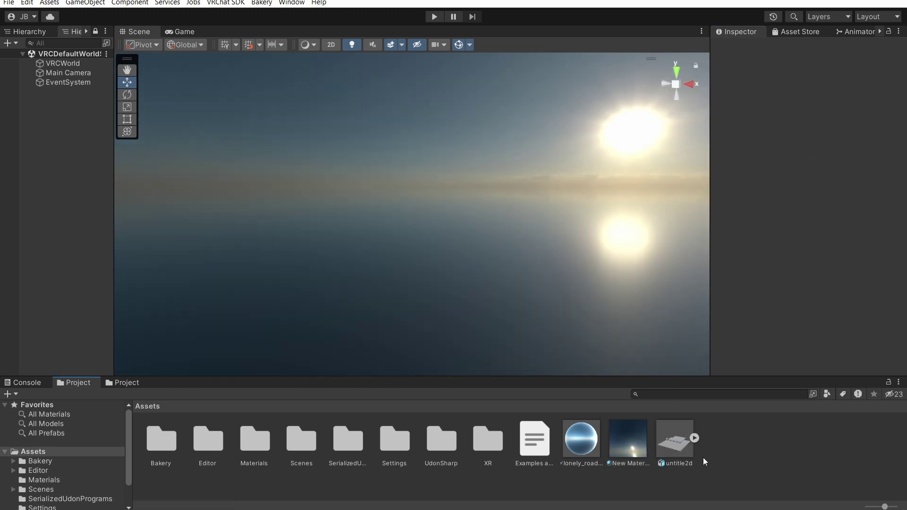
# Enable Read/Write in the untitle2d model's import settings and apply the change
pyautogui.click(681, 446)
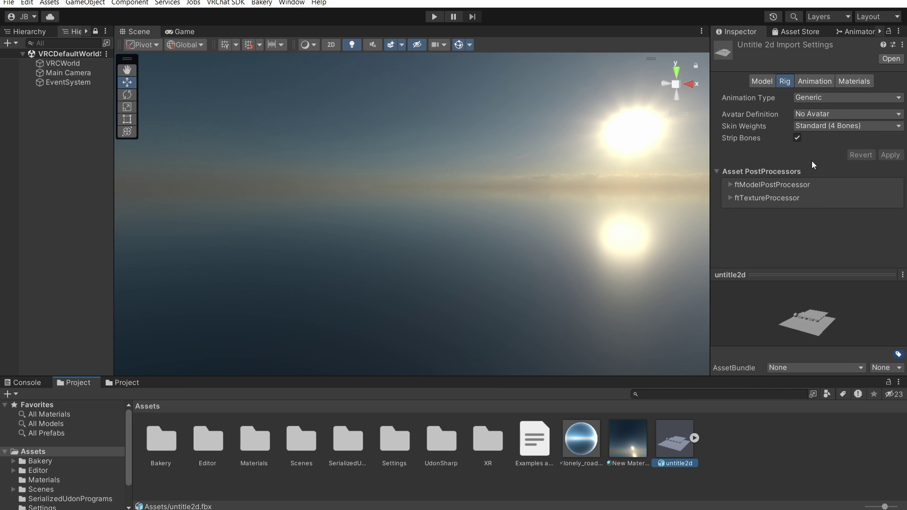
pyautogui.click(766, 80)
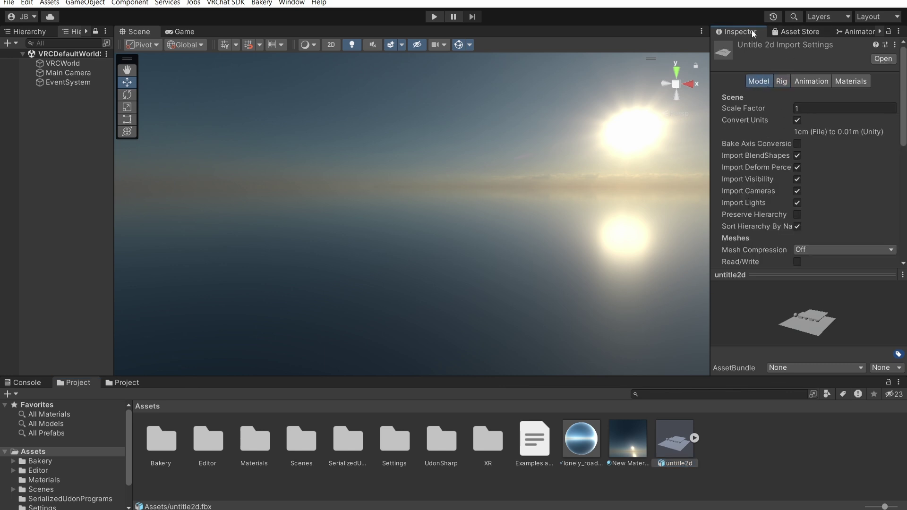
pyautogui.scroll(-5, 827, 222)
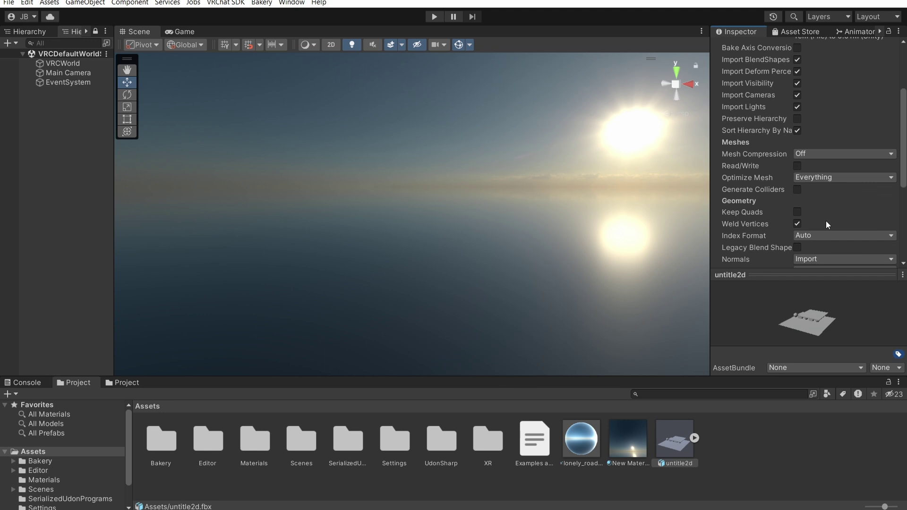
pyautogui.click(800, 164)
pyautogui.scroll(-8, 826, 186)
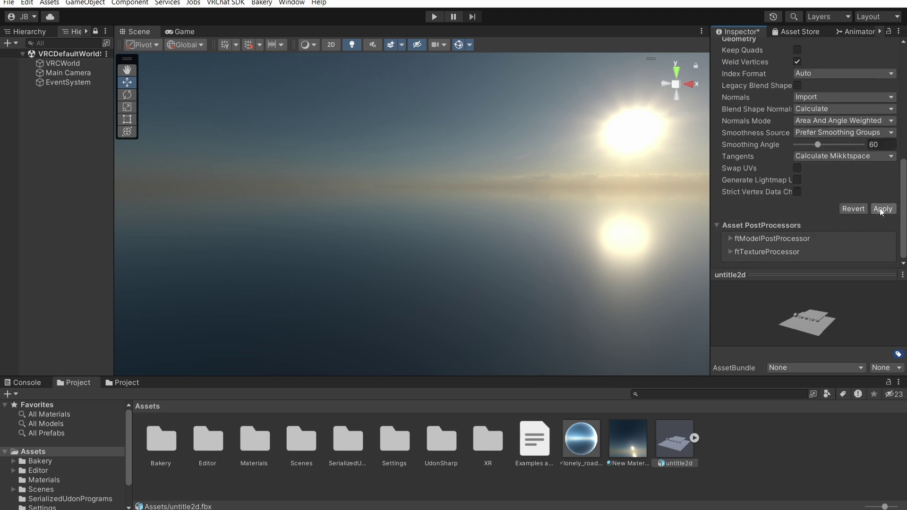
pyautogui.click(880, 209)
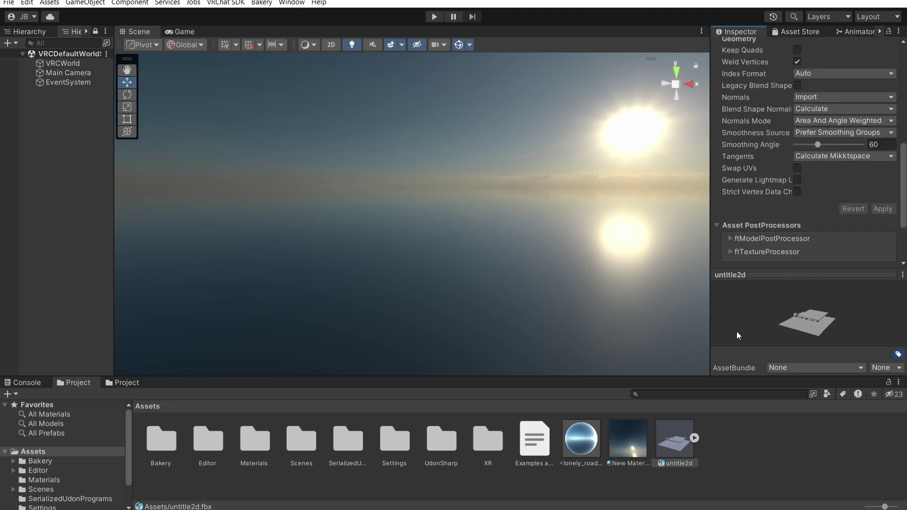
# Add the untitle2d model to the scene at position 0, 0, 0 and expand its child objects in the hierarchy
pyautogui.moveTo(676, 438); pyautogui.dragTo(69, 157)
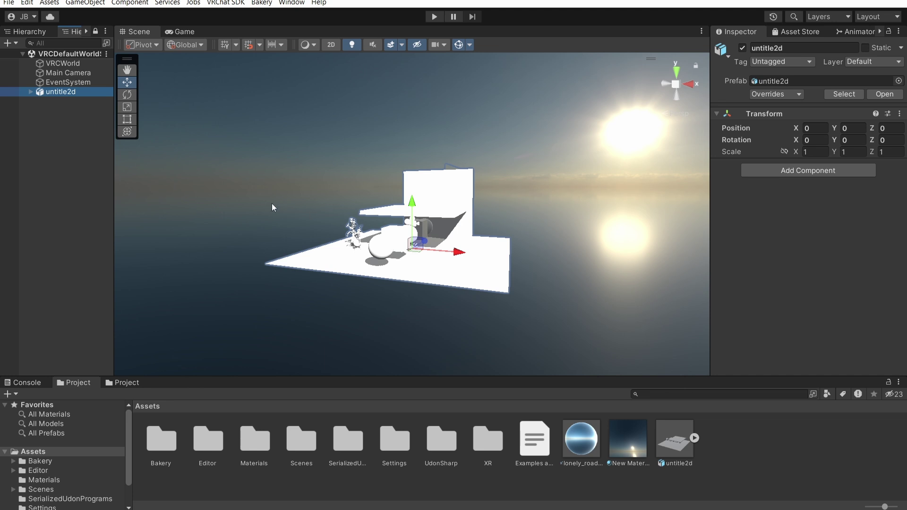
pyautogui.click(30, 92)
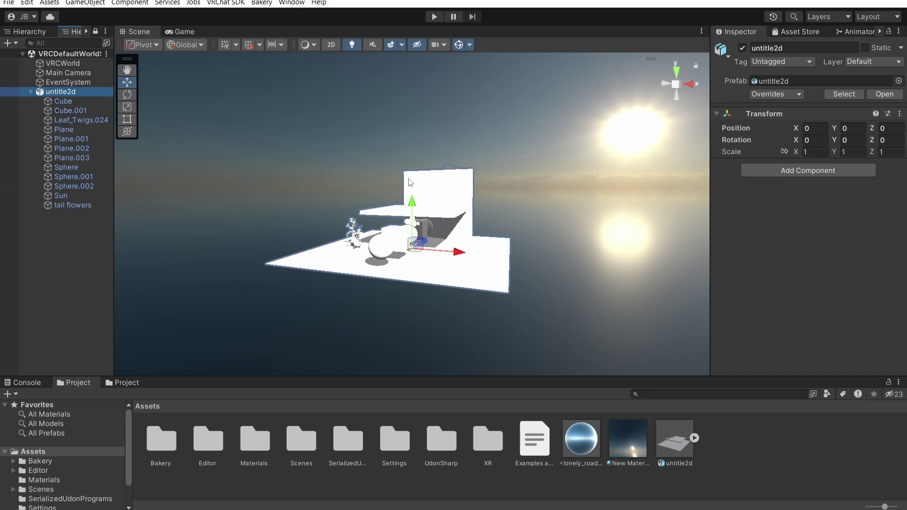
pyautogui.moveTo(410, 183); pyautogui.dragTo(496, 191, button='right')
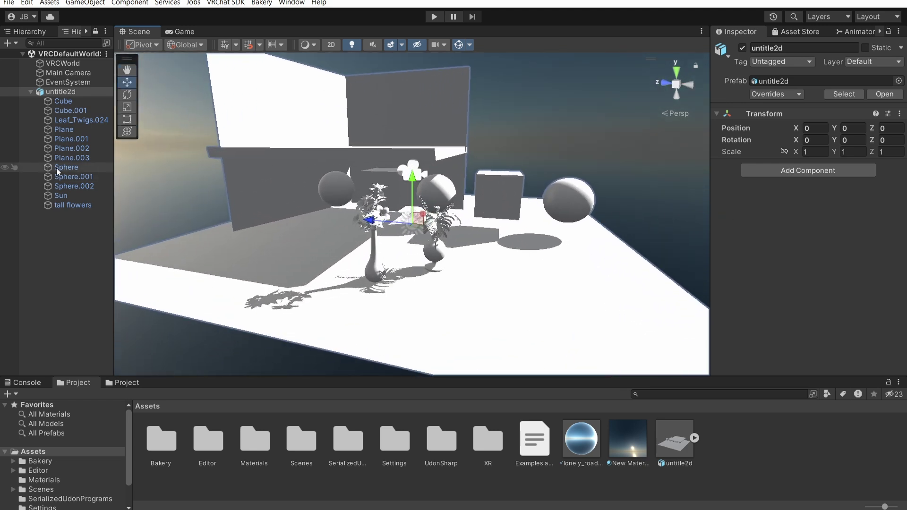
# Reduce the intensity of the imported Sun directional light to 0.74
pyautogui.click(81, 198)
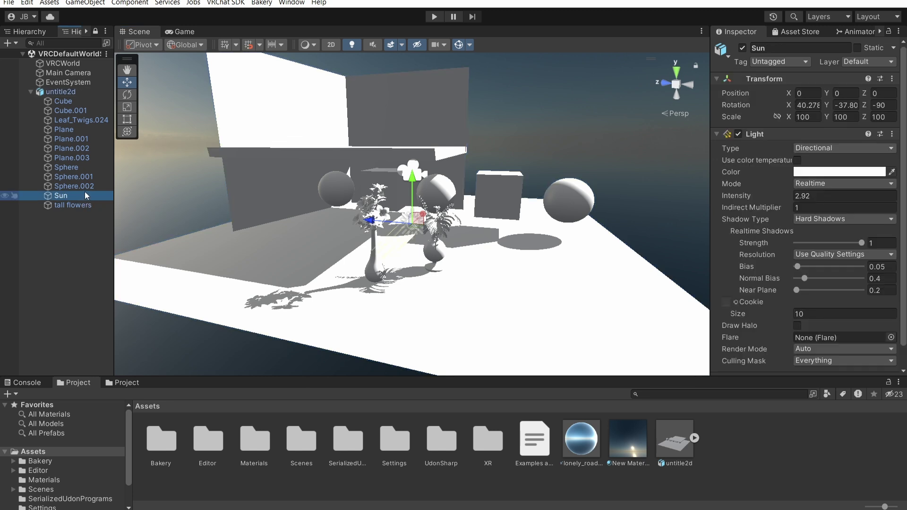
pyautogui.click(810, 195)
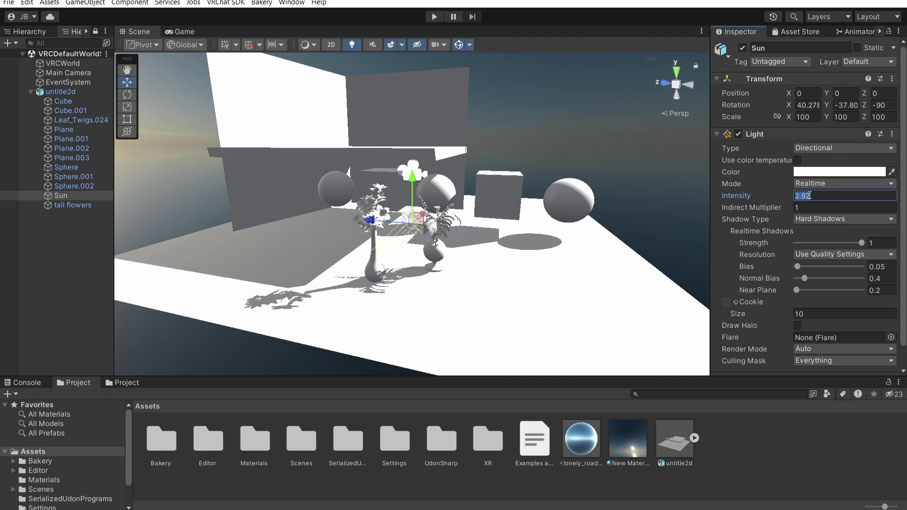
pyautogui.write('1')
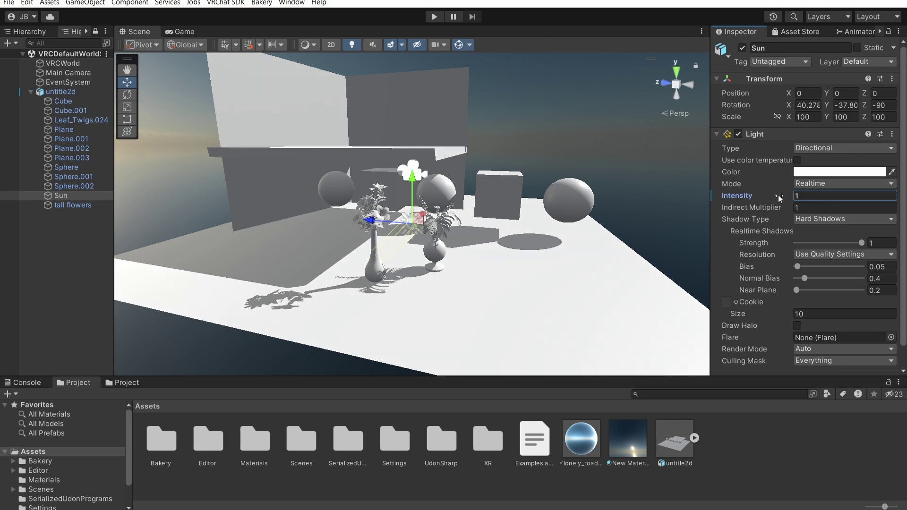
pyautogui.moveTo(776, 195)
pyautogui.mouseDown()
pyautogui.moveTo(763, 197)
pyautogui.moveTo(771, 197)
pyautogui.mouseUp()
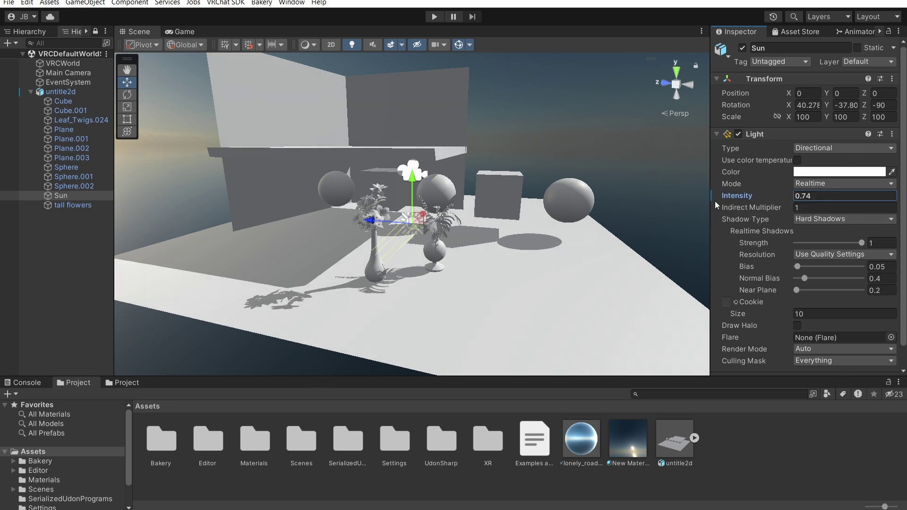
# Adjust the Rotation of the skybox material to reposition the sun relative to the scene
pyautogui.moveTo(632, 250); pyautogui.dragTo(753, 247, button='right')
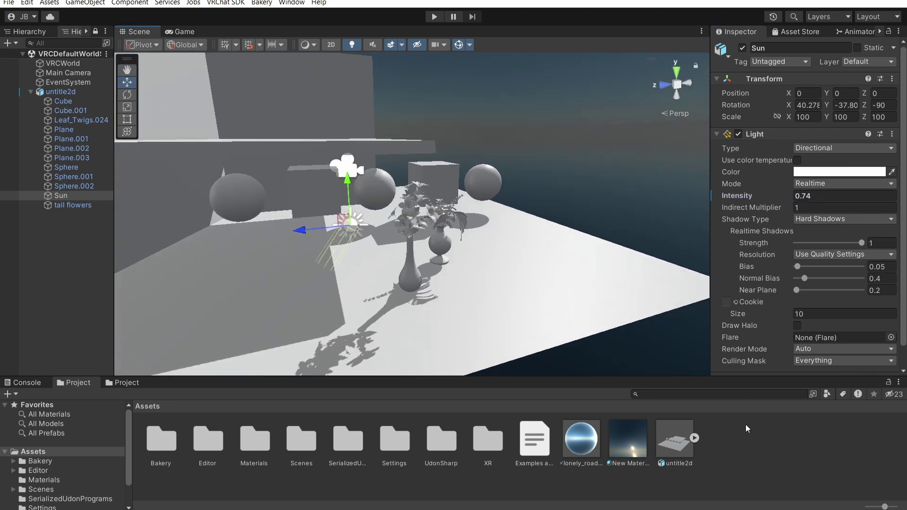
pyautogui.click(630, 432)
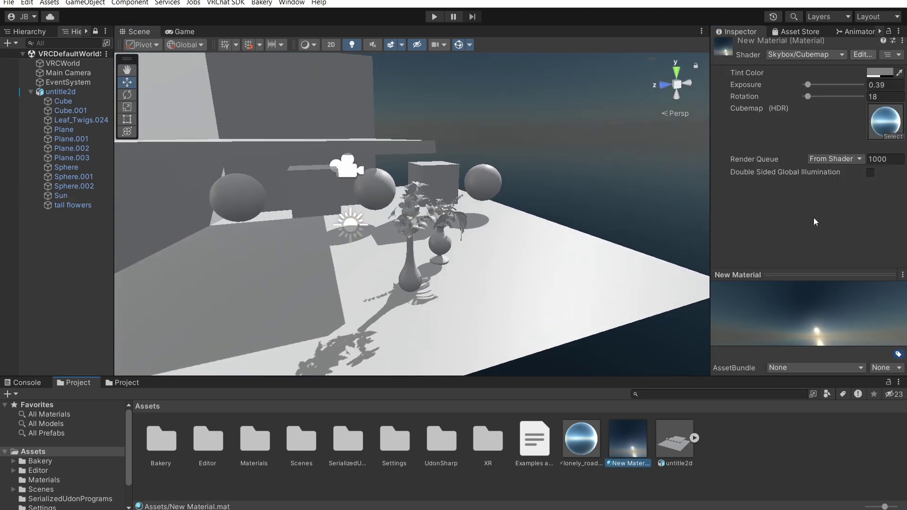
pyautogui.moveTo(810, 97); pyautogui.dragTo(846, 103)
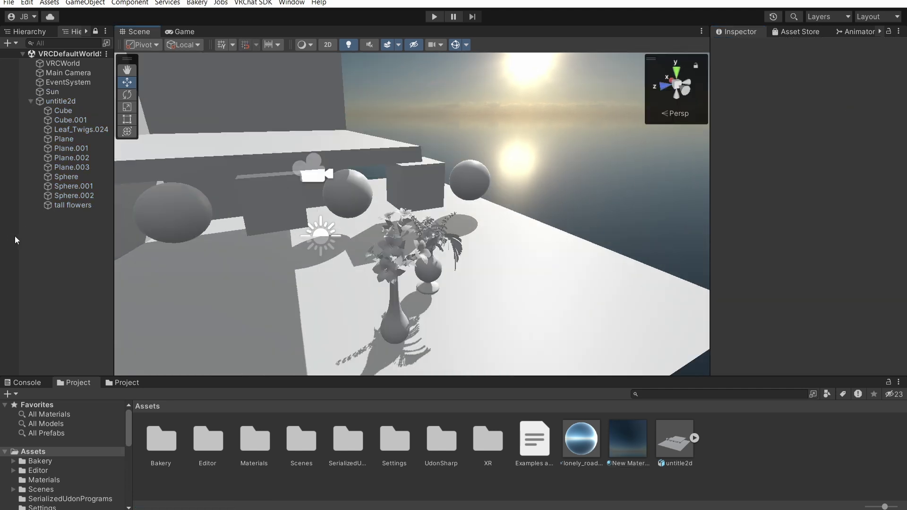
# Add a Capsule 3D object at the root of the scene
pyautogui.rightClick(56, 254)
pyautogui.moveTo(86, 398)
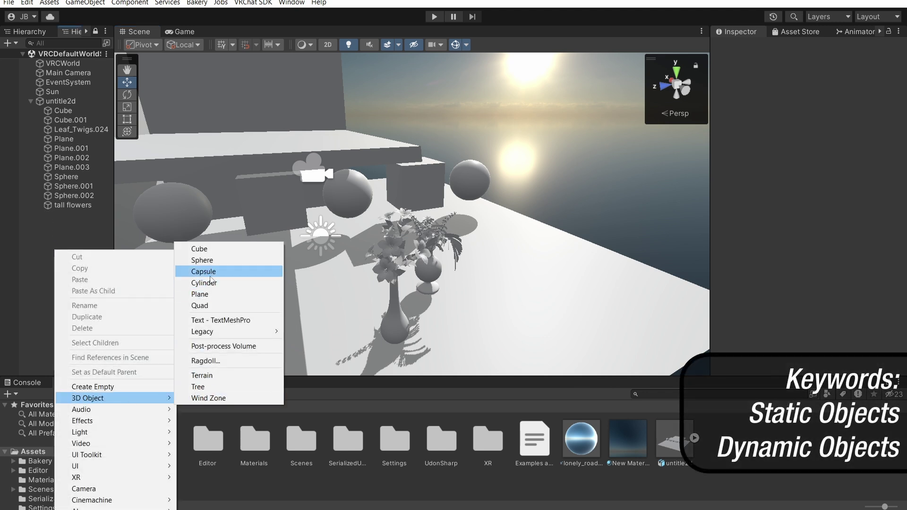
pyautogui.click(223, 277)
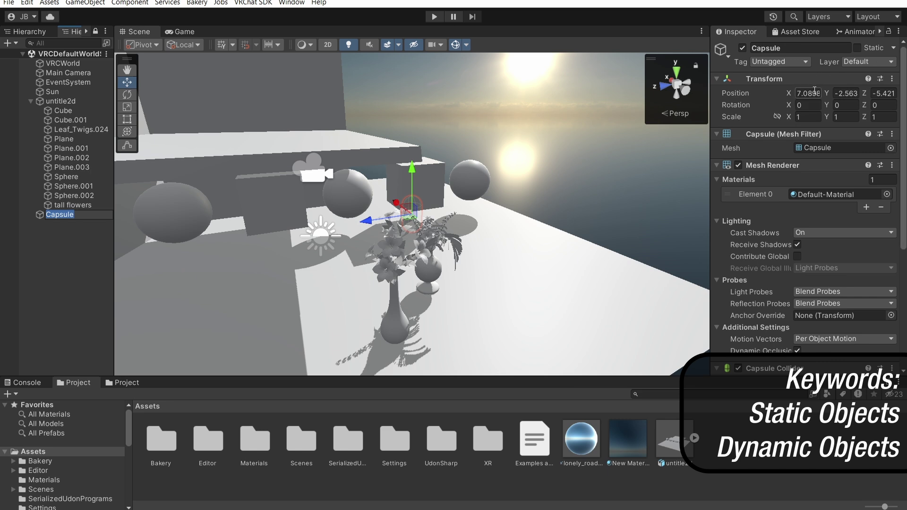
# Reset the capsule's position to 0, 0, 0 and move it above the open floor, to about -3.78, 1.15, -2.68
pyautogui.click(814, 92)
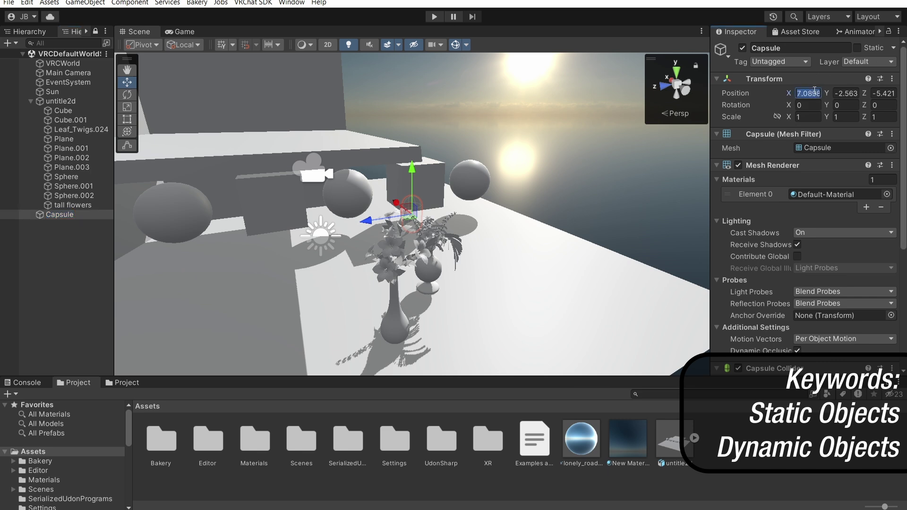
pyautogui.write('0')
pyautogui.press('Tab')
pyautogui.write('0')
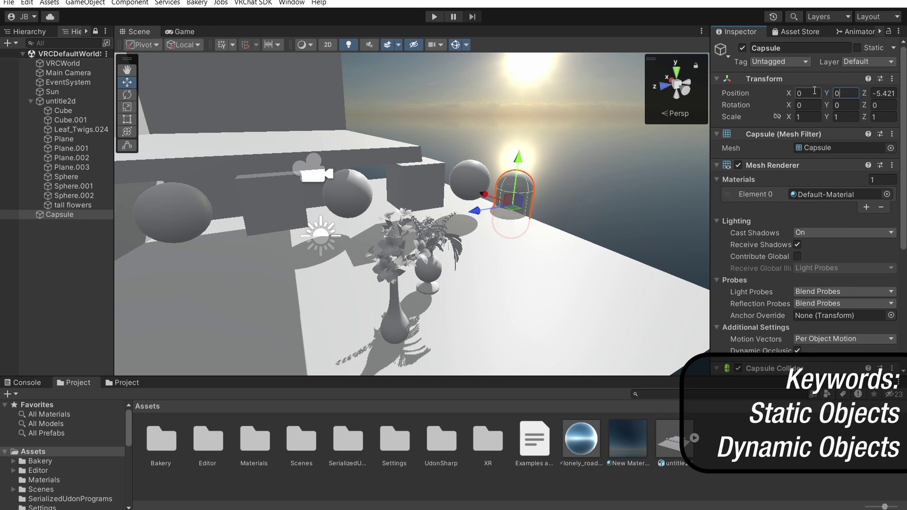
pyautogui.press('Tab')
pyautogui.write('0')
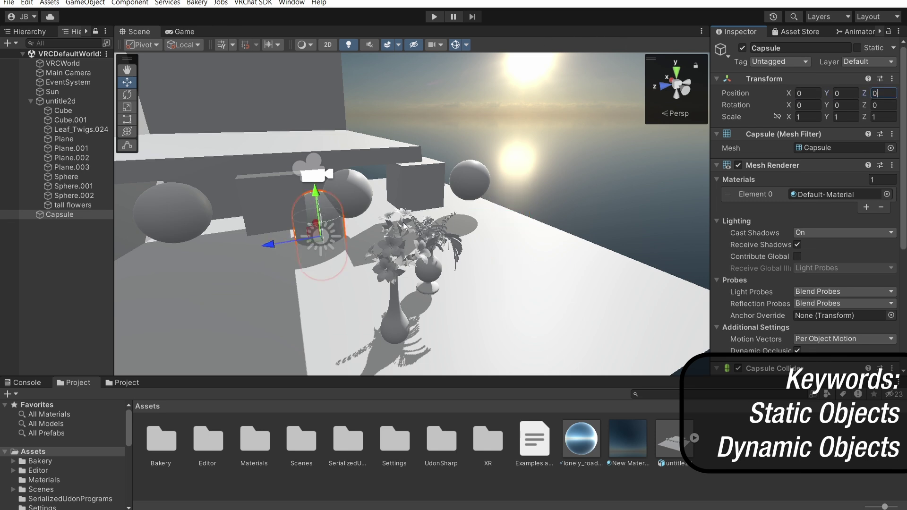
pyautogui.moveTo(326, 247); pyautogui.dragTo(567, 319)
pyautogui.moveTo(565, 288); pyautogui.dragTo(568, 189)
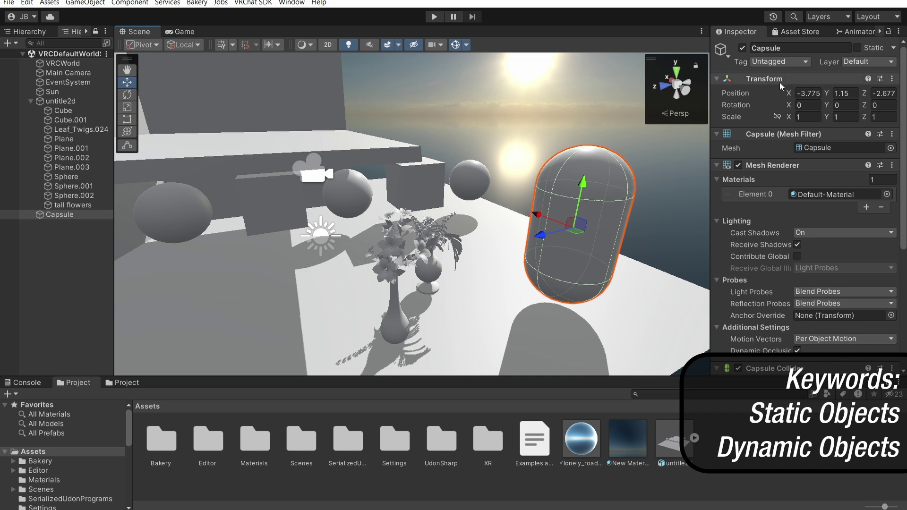
# Mark the untitle2d object as Static, including all of its child objects
pyautogui.click(82, 101)
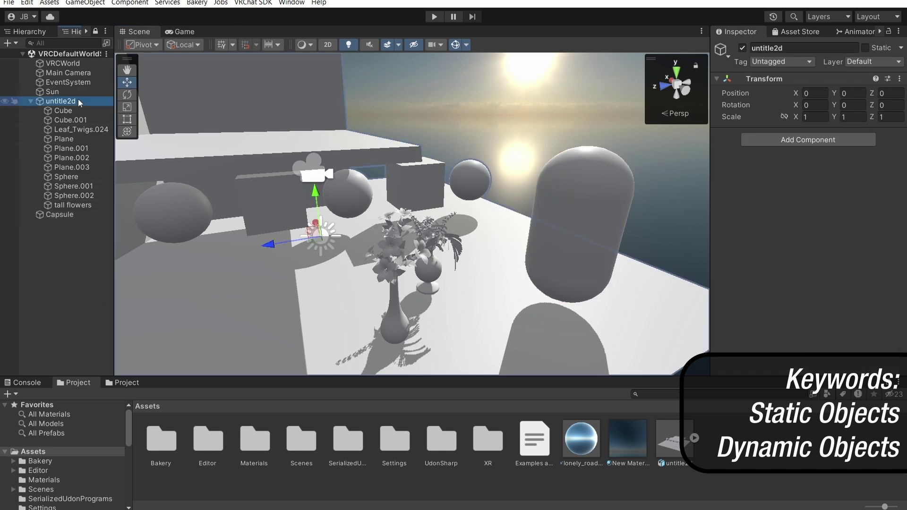
pyautogui.click(865, 47)
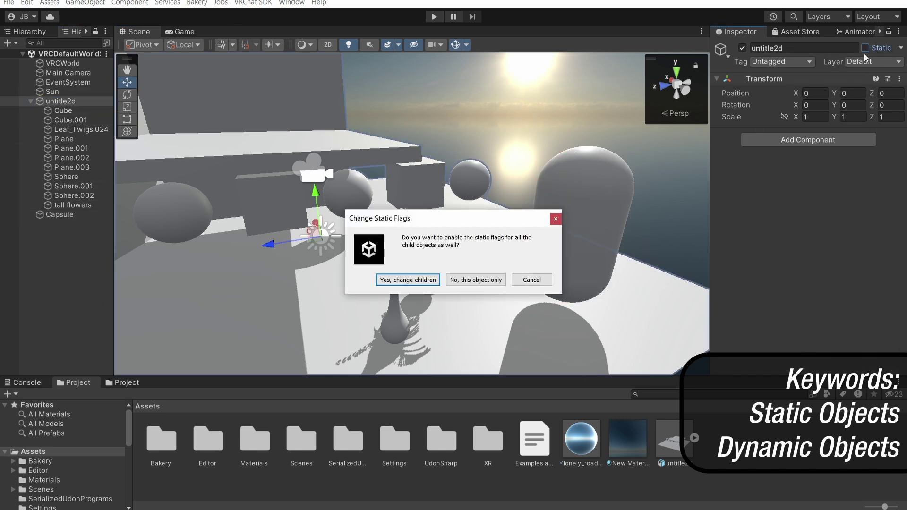
pyautogui.click(418, 281)
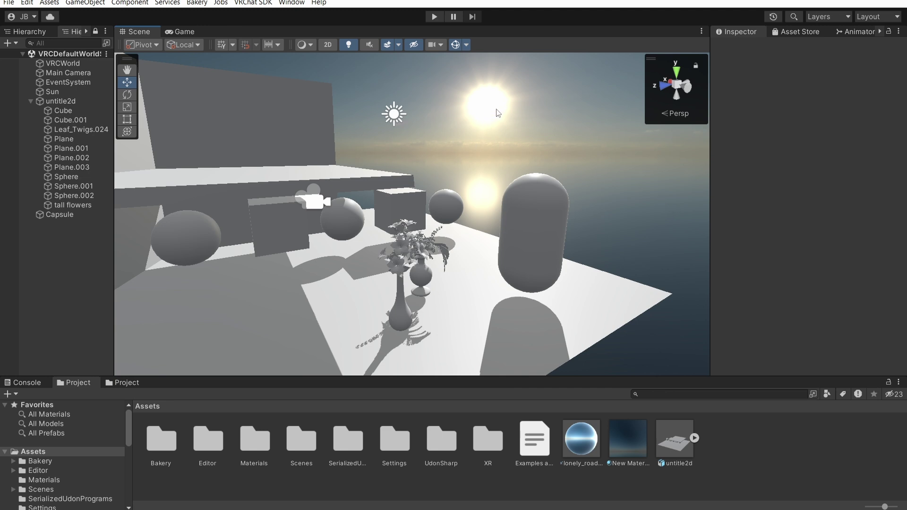
# Try an X rotation of 51.16 on the Sun light, undo it, and try a different Y rotation
pyautogui.click(394, 114)
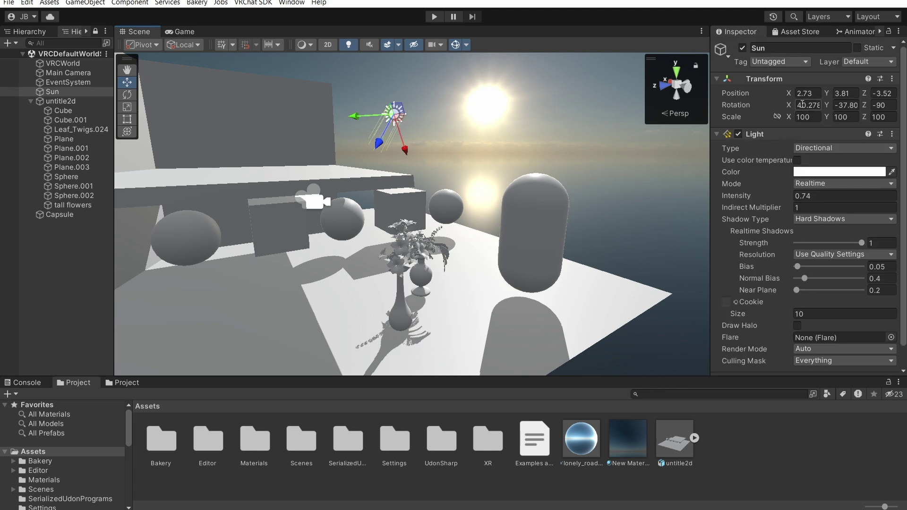
pyautogui.moveTo(788, 105); pyautogui.dragTo(109, 137)
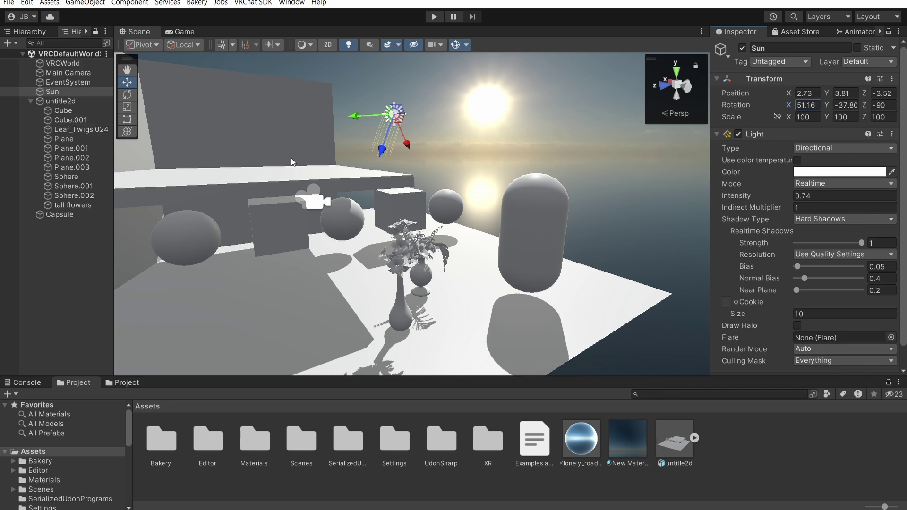
pyautogui.hotkey('ctrl', 'z')
pyautogui.moveTo(836, 106); pyautogui.dragTo(623, 330)
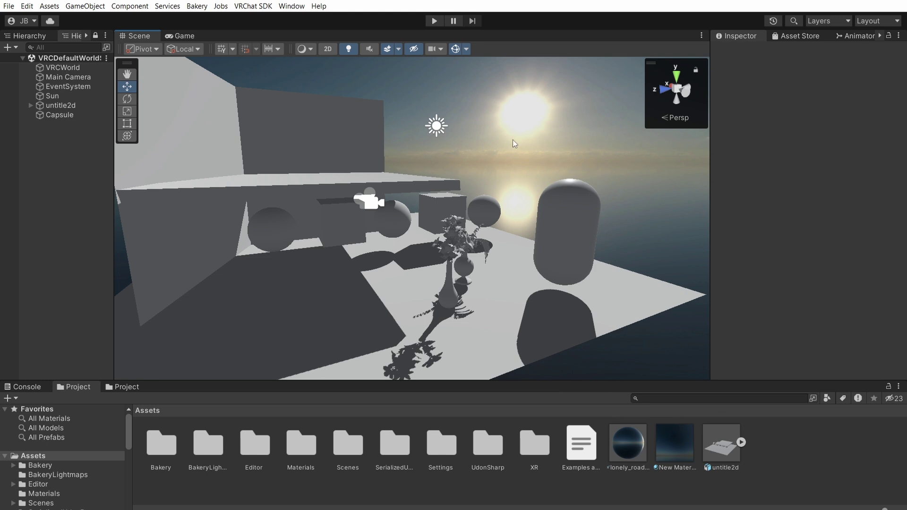
# Disable the Light component of the Sun and deselect it
pyautogui.click(437, 127)
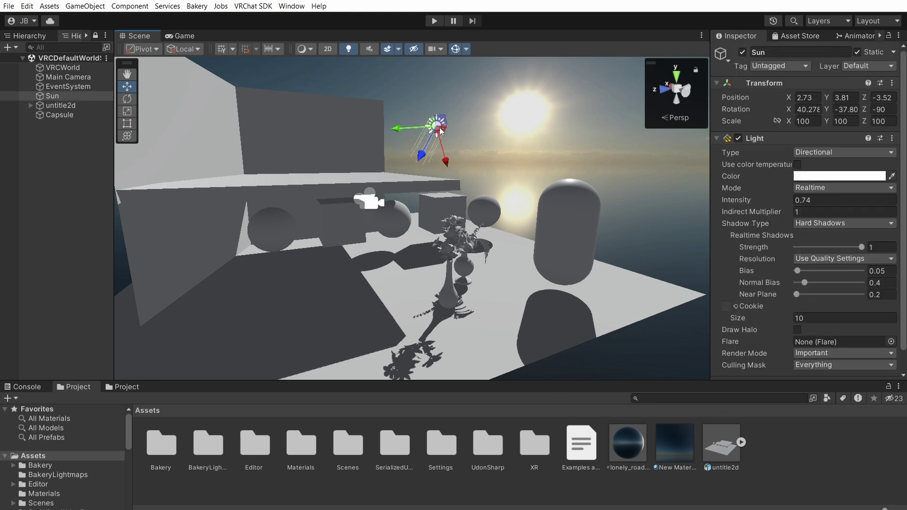
pyautogui.click(738, 138)
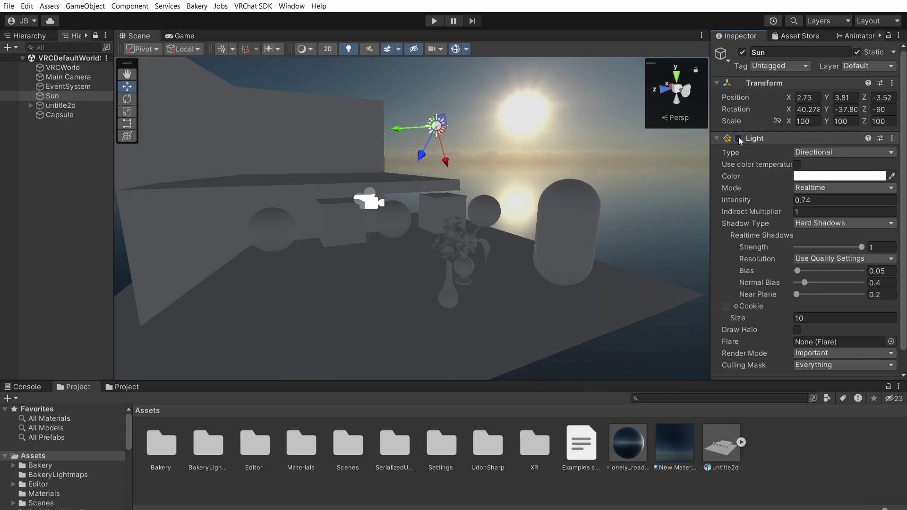
pyautogui.click(534, 133)
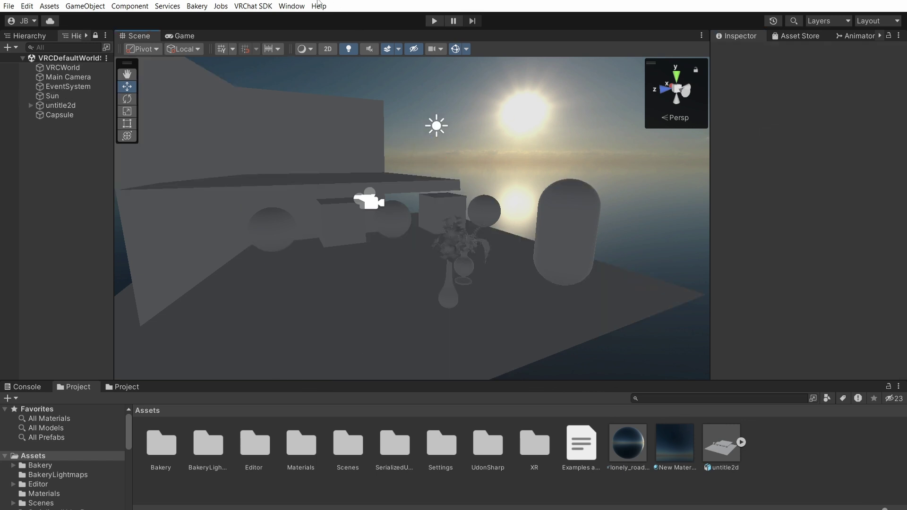
# Open the Environment lighting settings and move their window clear of the scene view
pyautogui.click(291, 6)
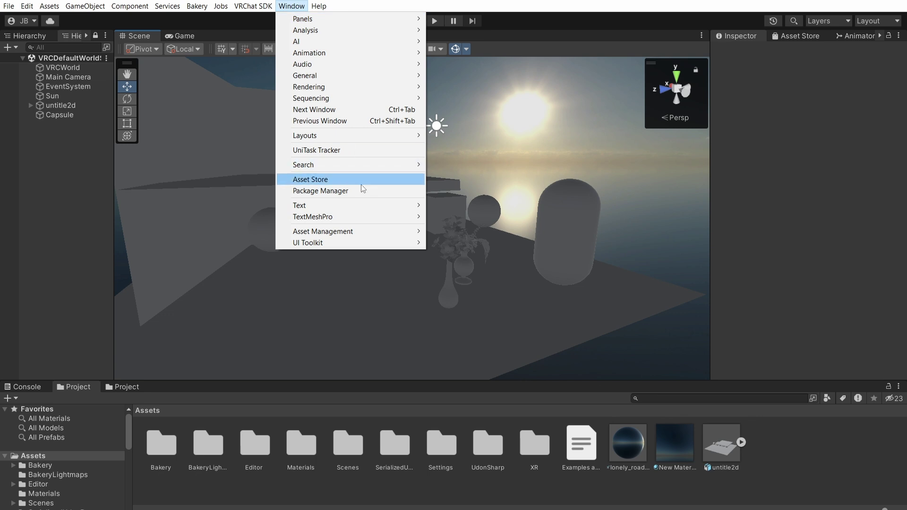
pyautogui.moveTo(334, 87)
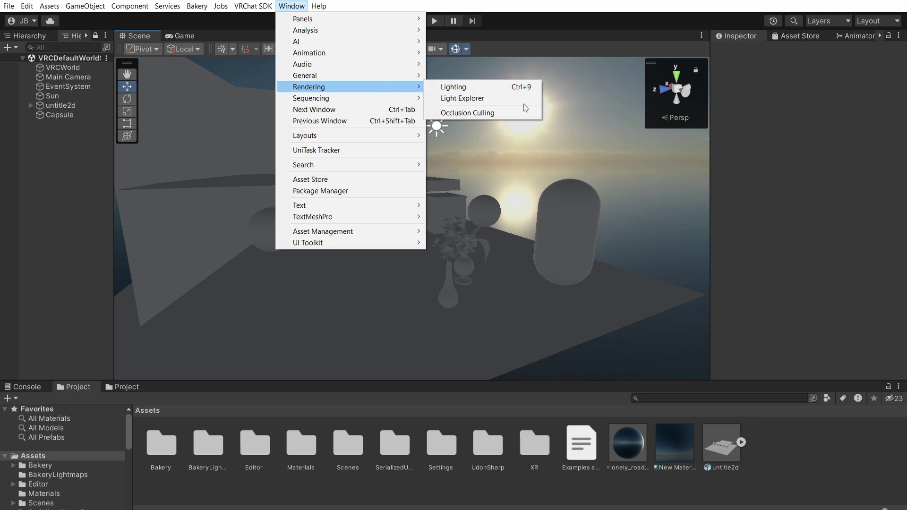
pyautogui.click(502, 87)
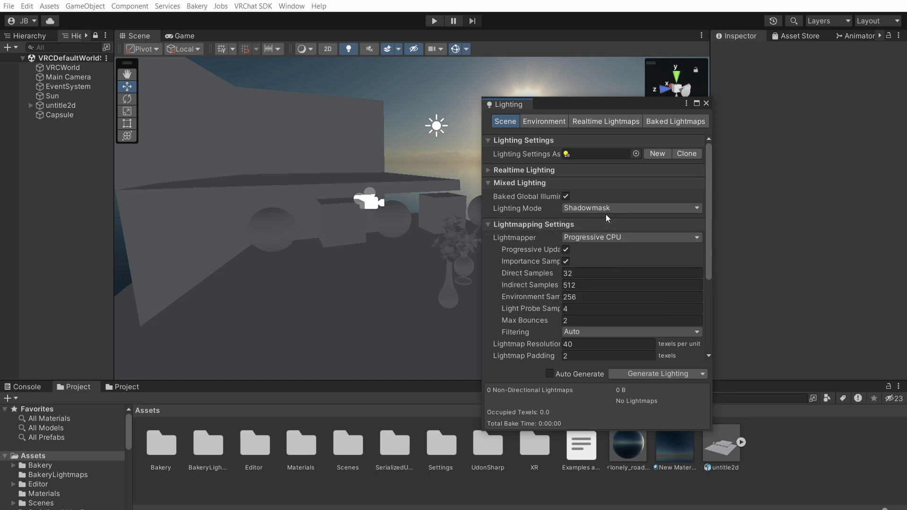
pyautogui.click(555, 120)
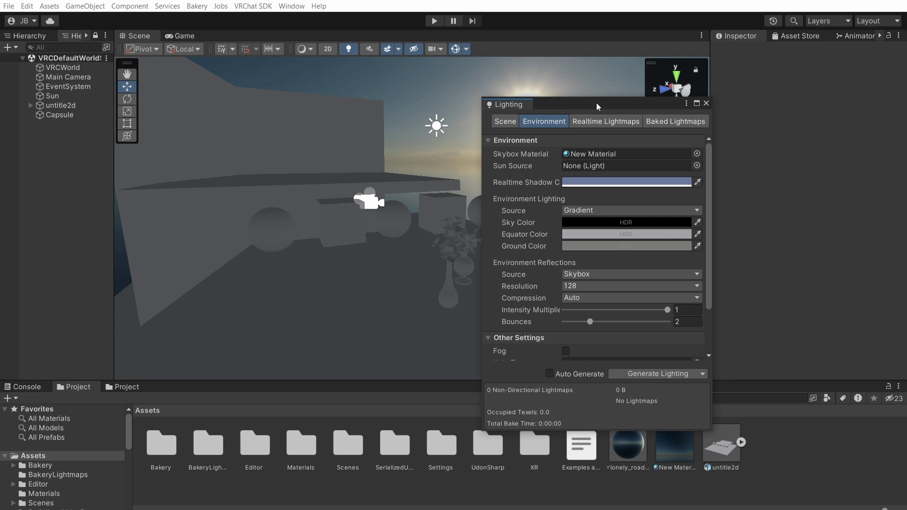
pyautogui.moveTo(596, 103); pyautogui.dragTo(698, 106)
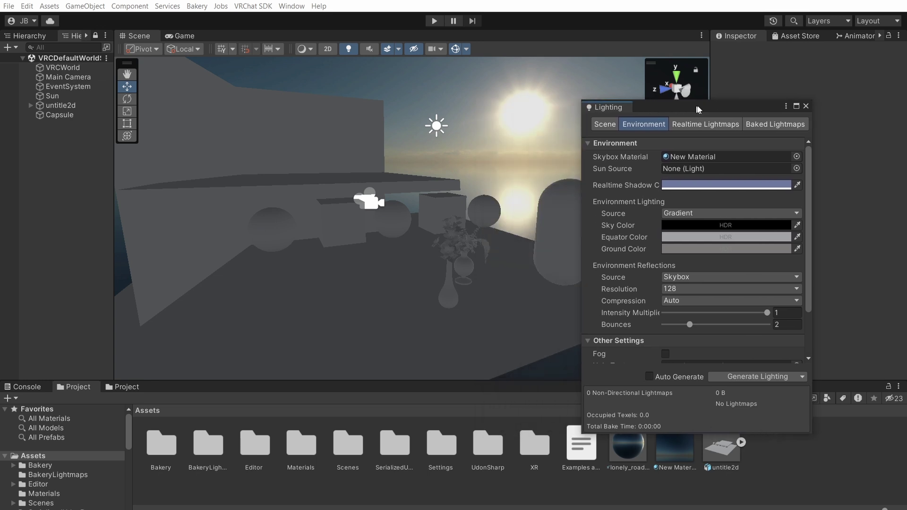
# Set the Environment Lighting source to Skybox with an Intensity Multiplier of 0
pyautogui.click(690, 214)
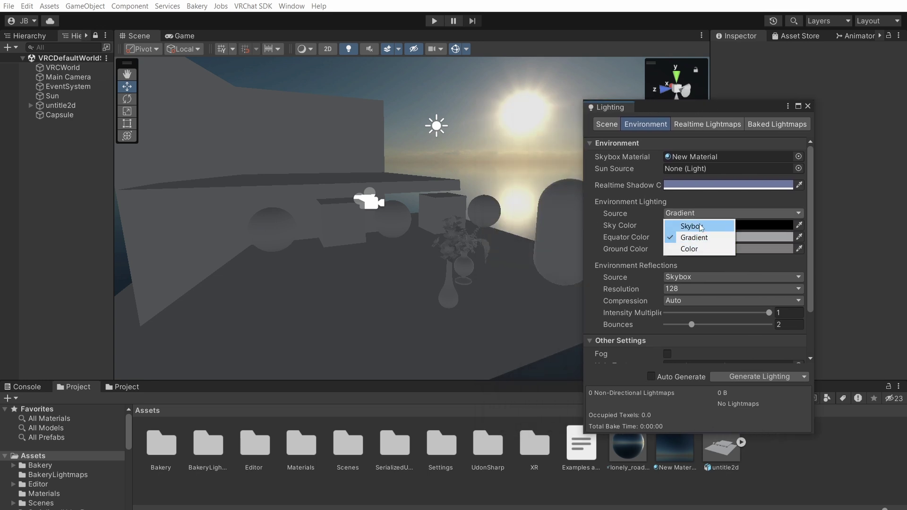
pyautogui.click(701, 227)
pyautogui.moveTo(696, 227); pyautogui.dragTo(585, 225)
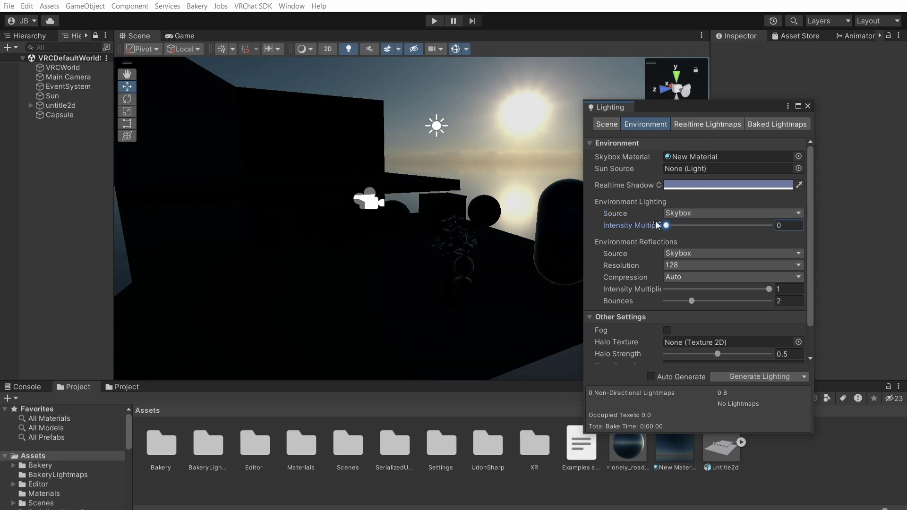
# Set the Environment Lighting source to Color with a black ambient color and close the lighting settings
pyautogui.click(685, 213)
pyautogui.click(692, 248)
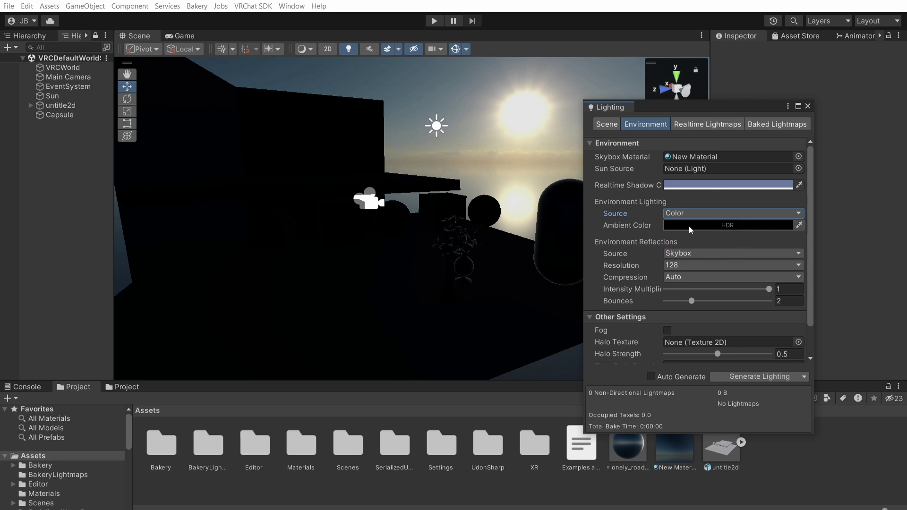
pyautogui.click(688, 226)
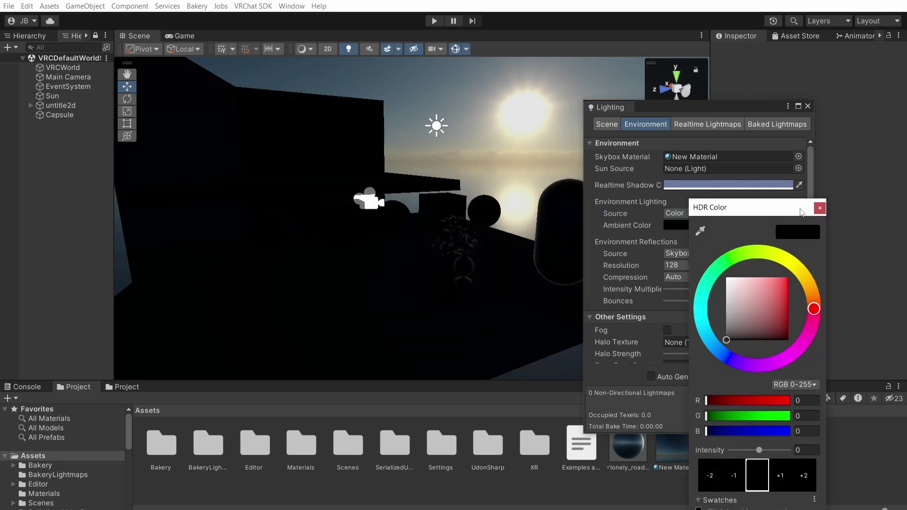
pyautogui.click(820, 209)
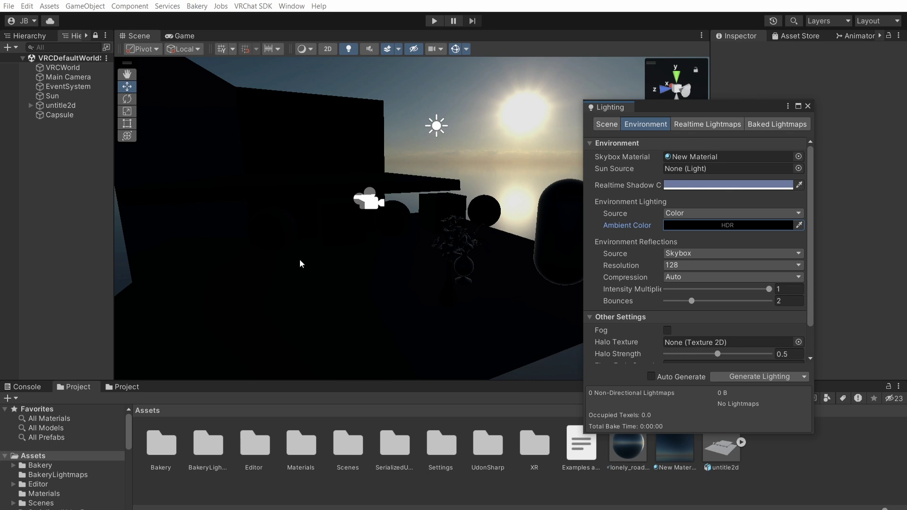
pyautogui.click(807, 107)
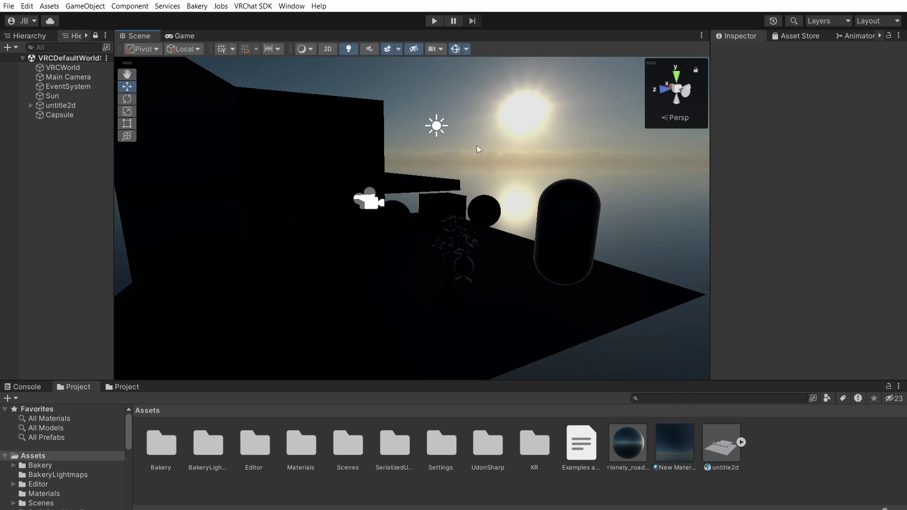
# Create a Bakery Skylight, raise it to a Y position of about 2.6, and keep it selected
pyautogui.click(196, 5)
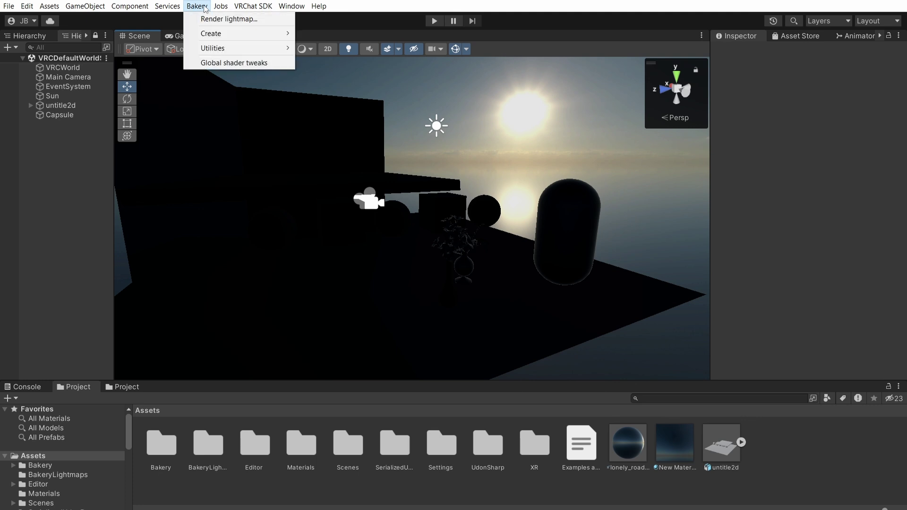
pyautogui.moveTo(222, 33)
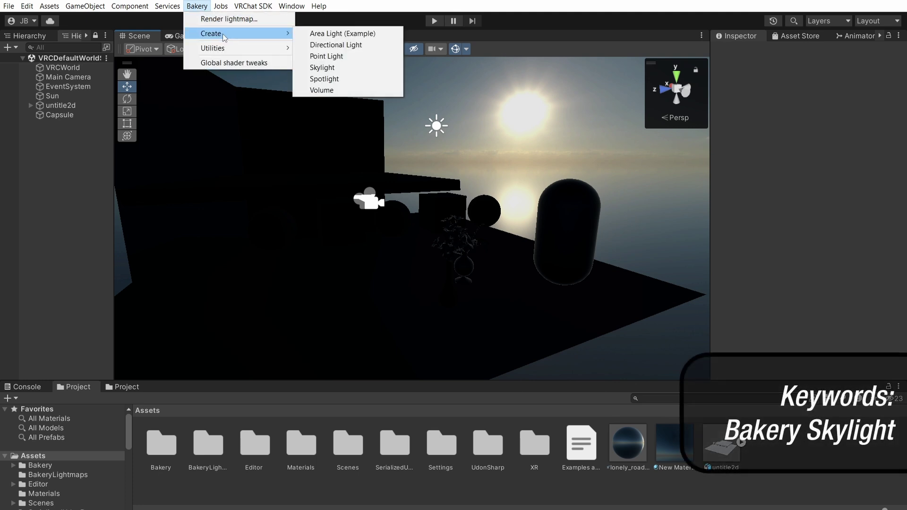
pyautogui.click(348, 68)
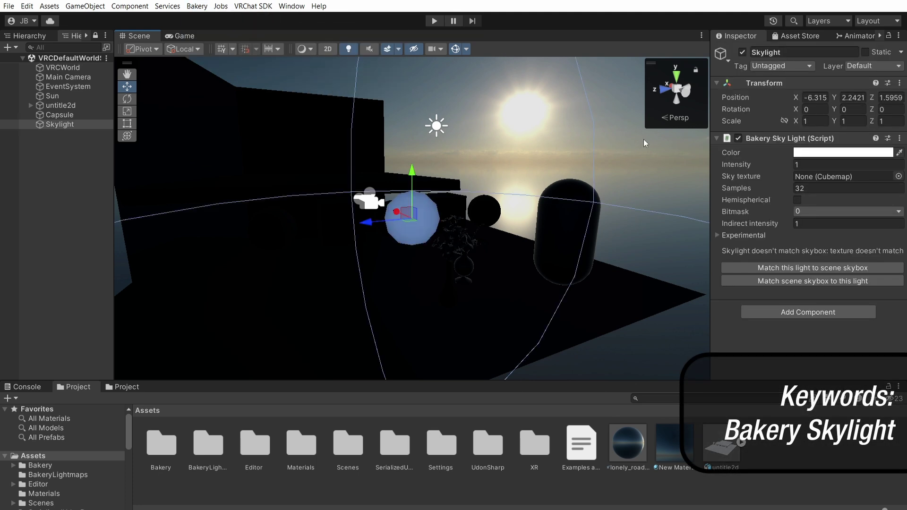
pyautogui.moveTo(413, 174); pyautogui.dragTo(412, 64)
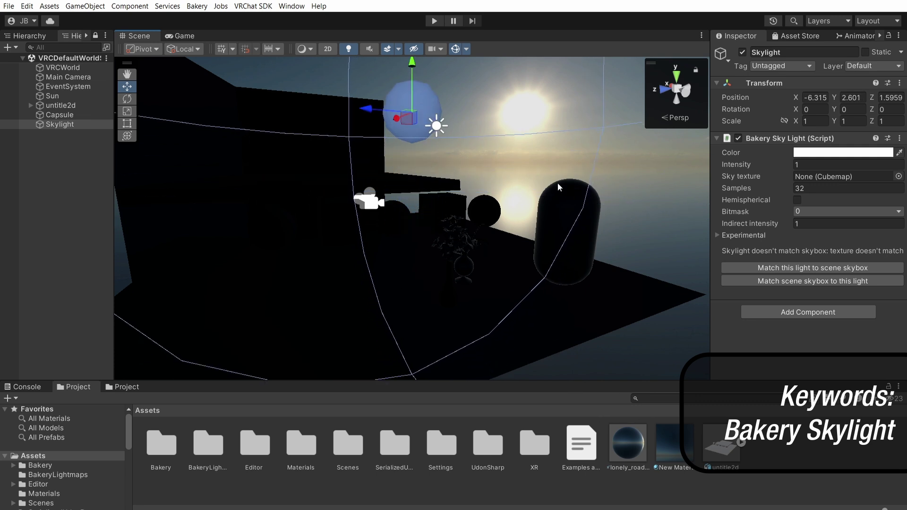
pyautogui.moveTo(533, 186); pyautogui.dragTo(499, 185, button='right')
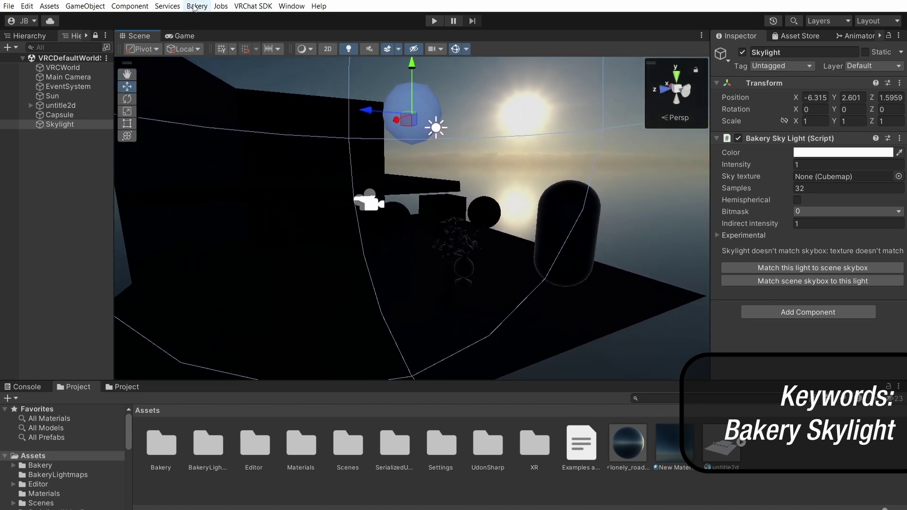
pyautogui.click(68, 126)
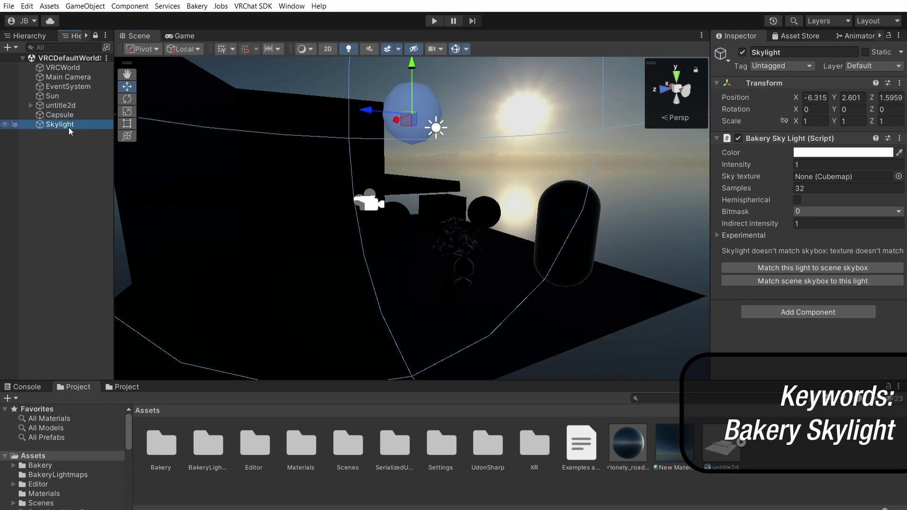
# Match the Skylight to the scene skybox and render the Bakery lightmaps, saving the open scenes
pyautogui.click(764, 270)
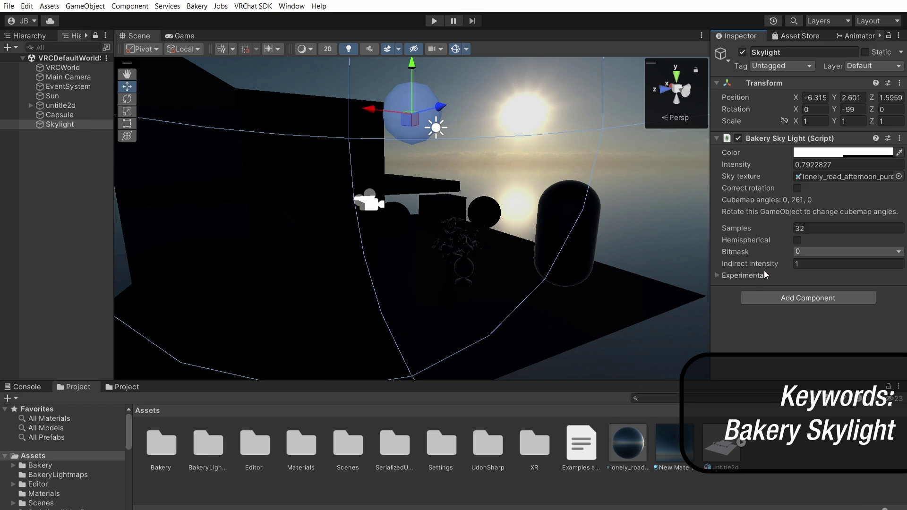
pyautogui.click(208, 9)
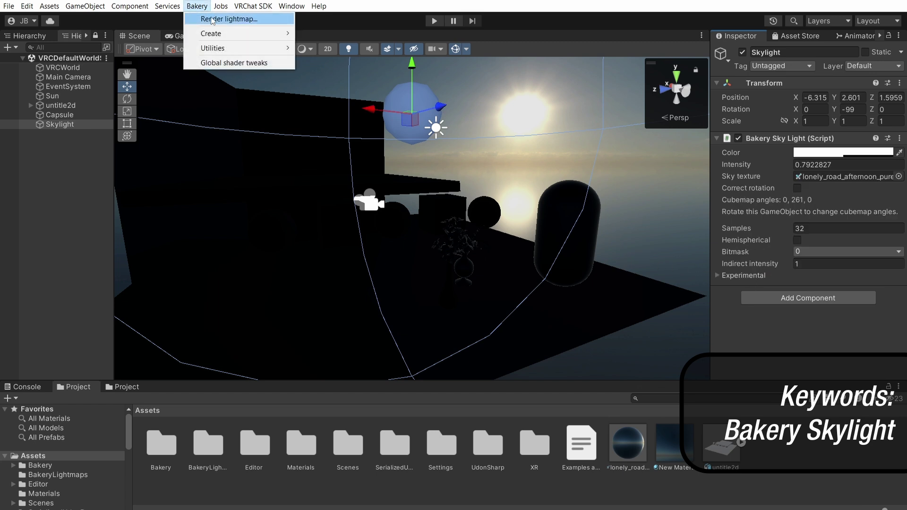
pyautogui.click(212, 20)
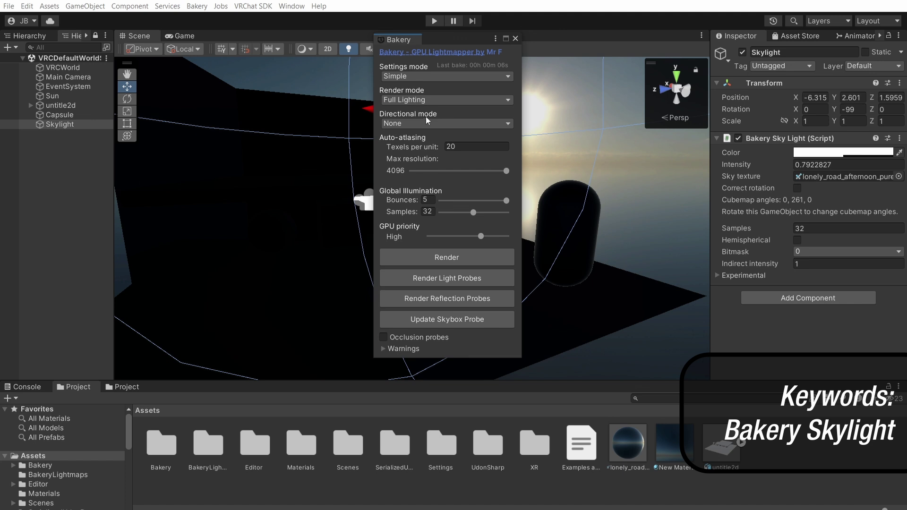
pyautogui.click(455, 257)
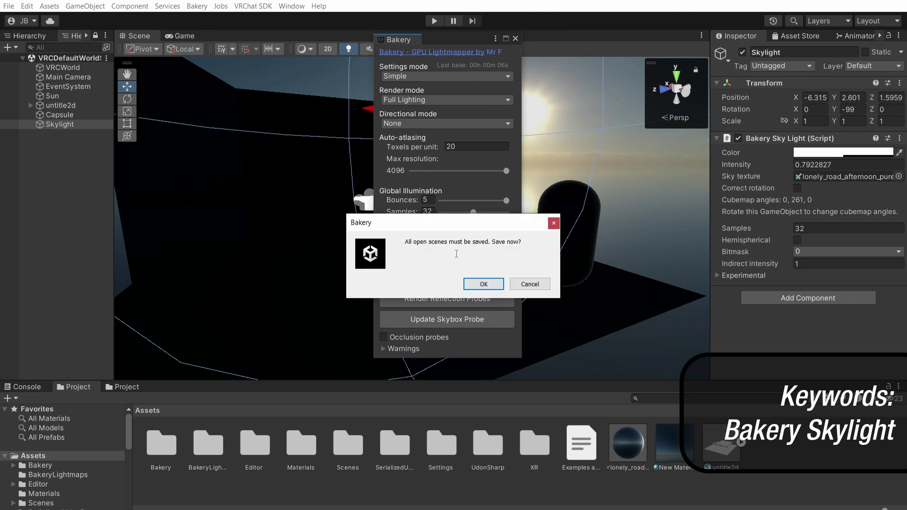
pyautogui.click(484, 286)
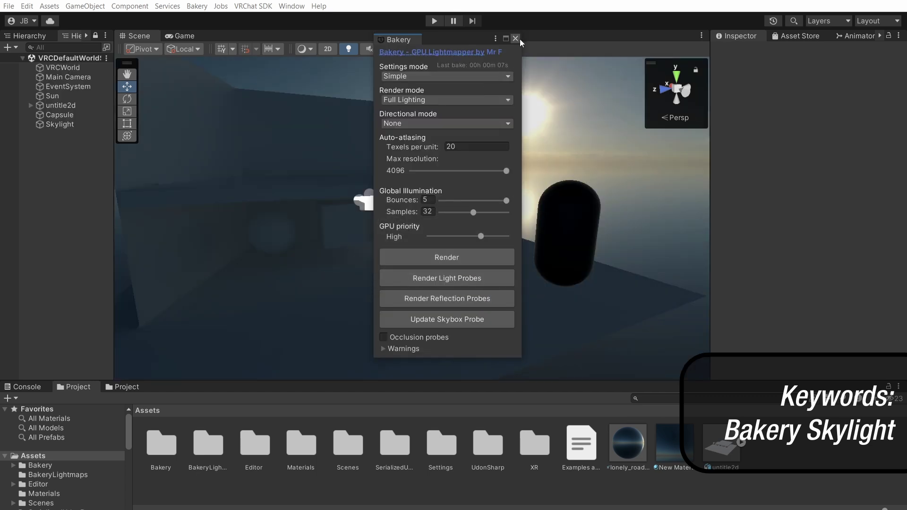
pyautogui.click(515, 38)
pyautogui.moveTo(515, 71); pyautogui.dragTo(404, 250, button='right')
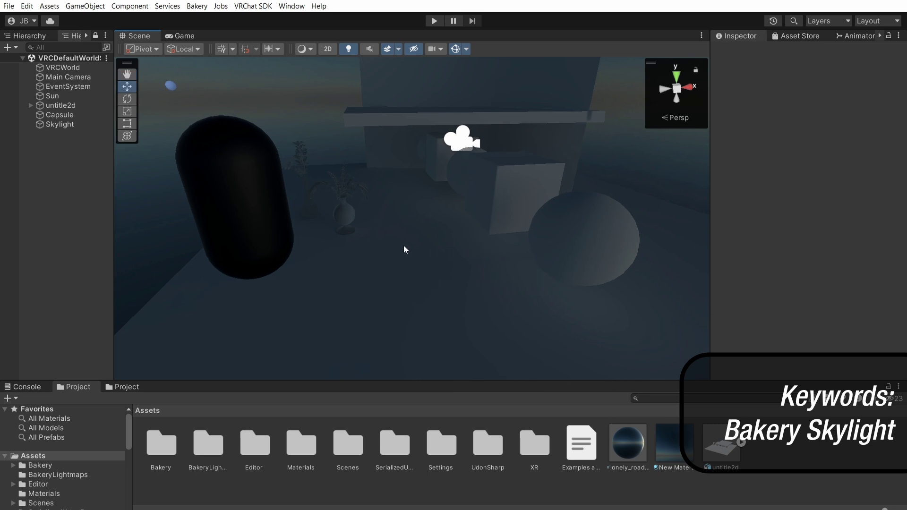
# Inspect the baked lightmap preview of the cube beside the large sphere, focusing on its UV layout
pyautogui.click(511, 189)
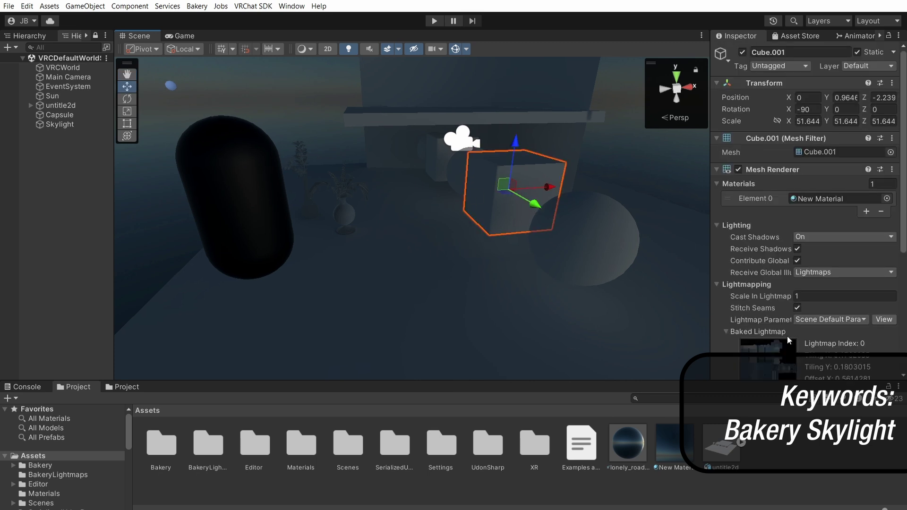
pyautogui.scroll(-3, 787, 335)
pyautogui.click(780, 294)
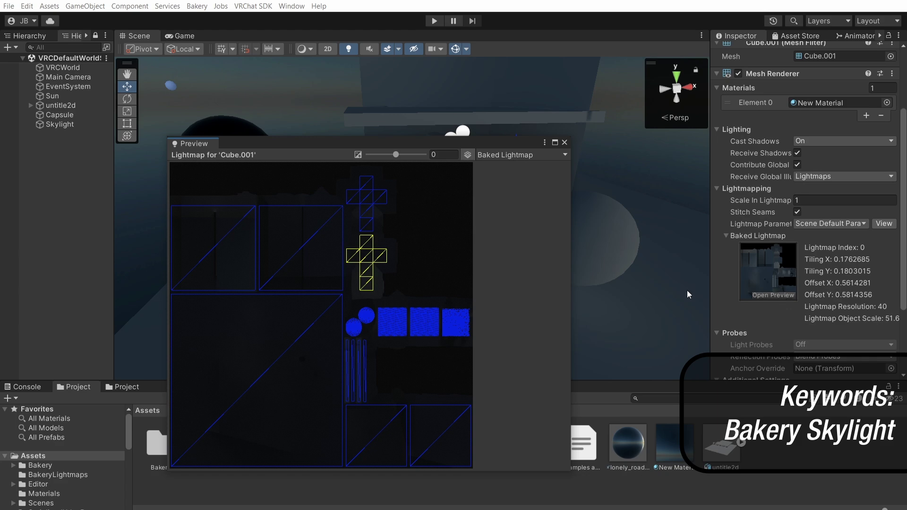
pyautogui.scroll(5, 376, 251)
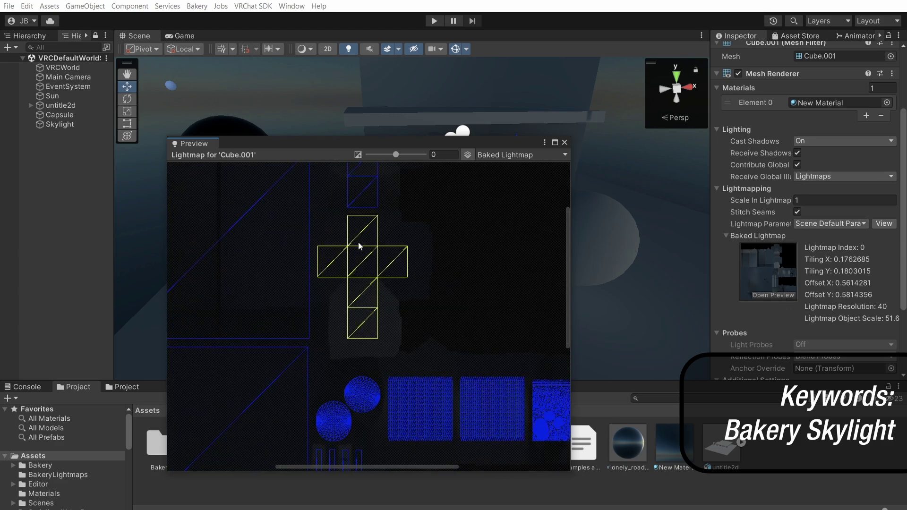
pyautogui.scroll(2, 357, 246)
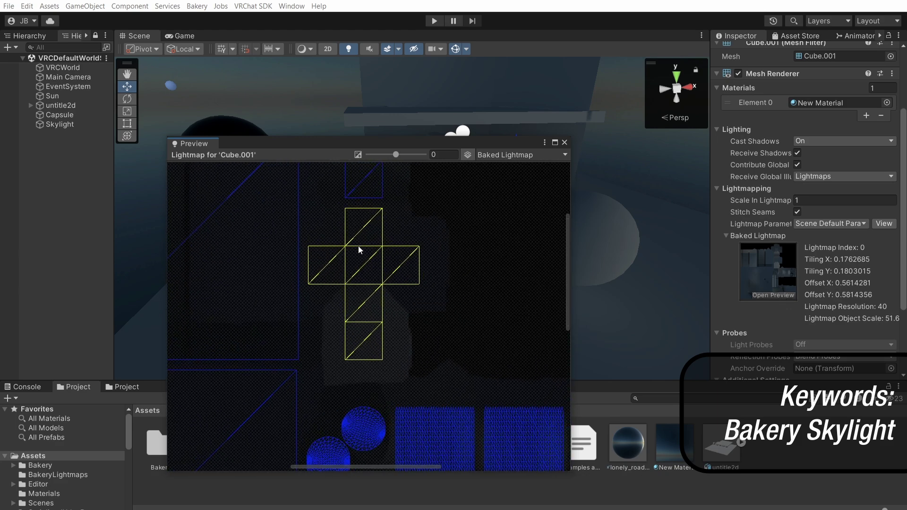
pyautogui.click(564, 142)
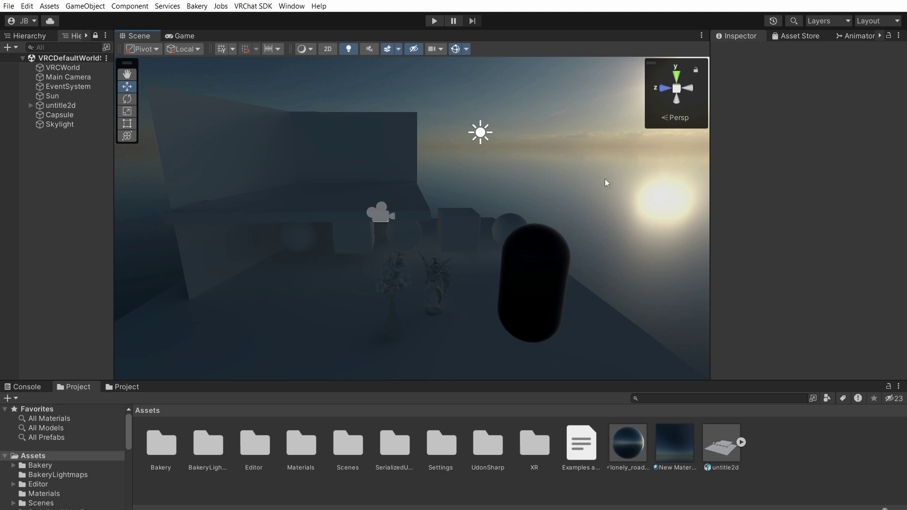
# Enable the Sun's Light component and set its Y rotation to about -39.92
pyautogui.moveTo(542, 220); pyautogui.dragTo(568, 203, button='right')
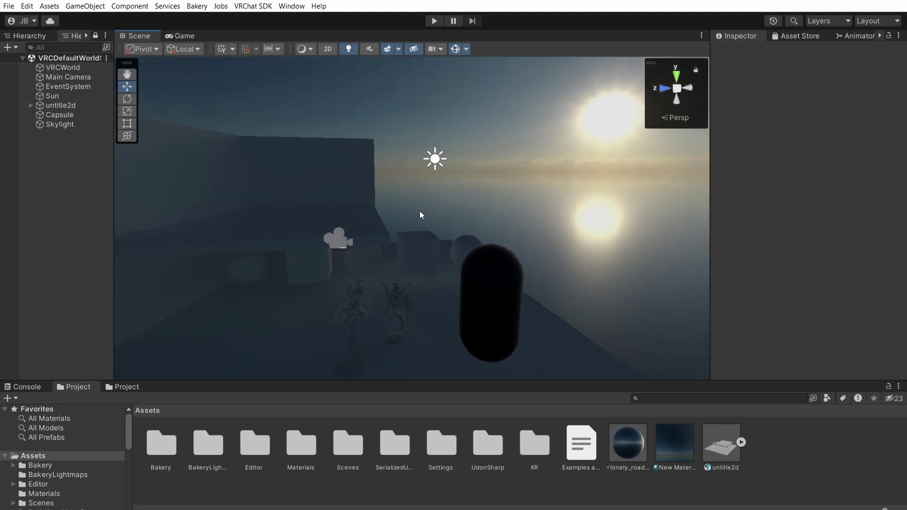
pyautogui.click(435, 159)
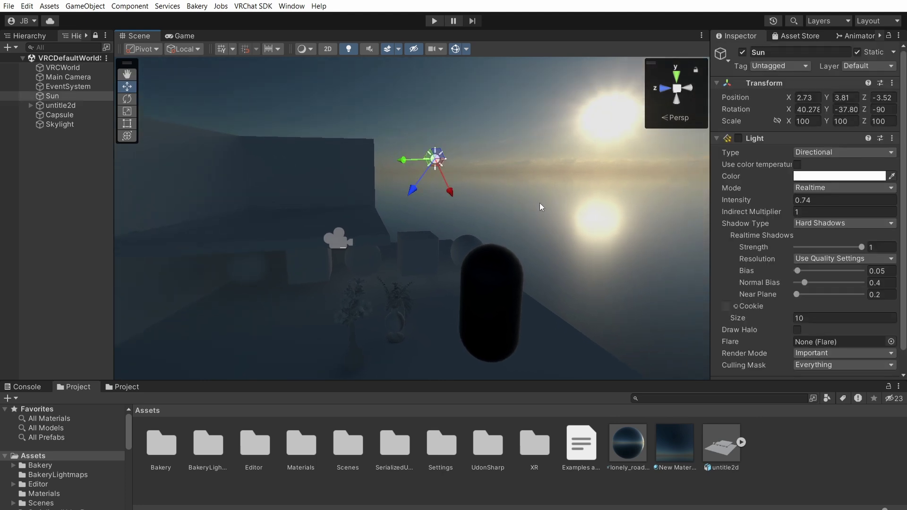
pyautogui.click(738, 139)
pyautogui.moveTo(557, 222); pyautogui.dragTo(701, 206, button='right')
pyautogui.moveTo(827, 108); pyautogui.dragTo(759, 140)
pyautogui.moveTo(425, 217); pyautogui.dragTo(6, 215, button='right')
pyautogui.press('w')
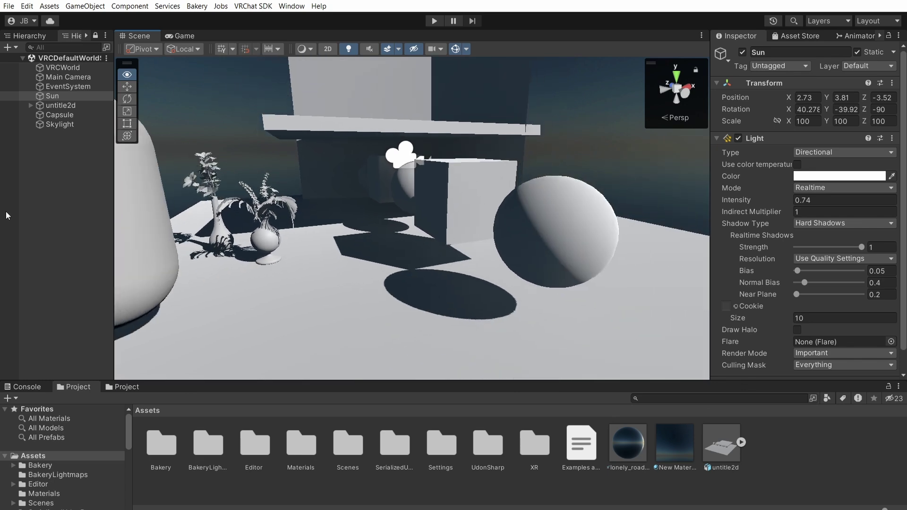
# Set the Sun light's intensity to 0.4 and sample its color from the sun in the skybox
pyautogui.moveTo(768, 200); pyautogui.dragTo(764, 201)
pyautogui.moveTo(425, 213); pyautogui.dragTo(750, 234, button='right')
pyautogui.click(891, 176)
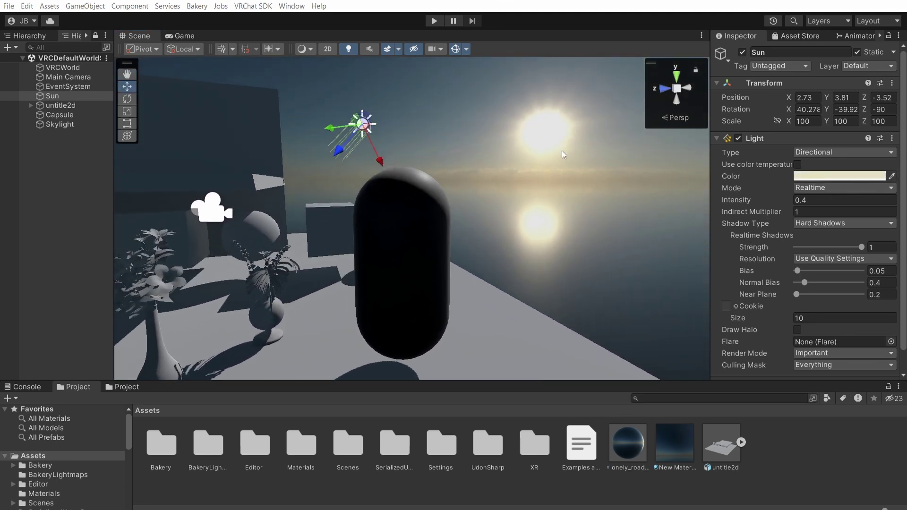
# Lighten the Sun light's color to FFFBE9 and disable its Light component
pyautogui.moveTo(542, 156); pyautogui.dragTo(542, 186, button='right')
pyautogui.click(817, 176)
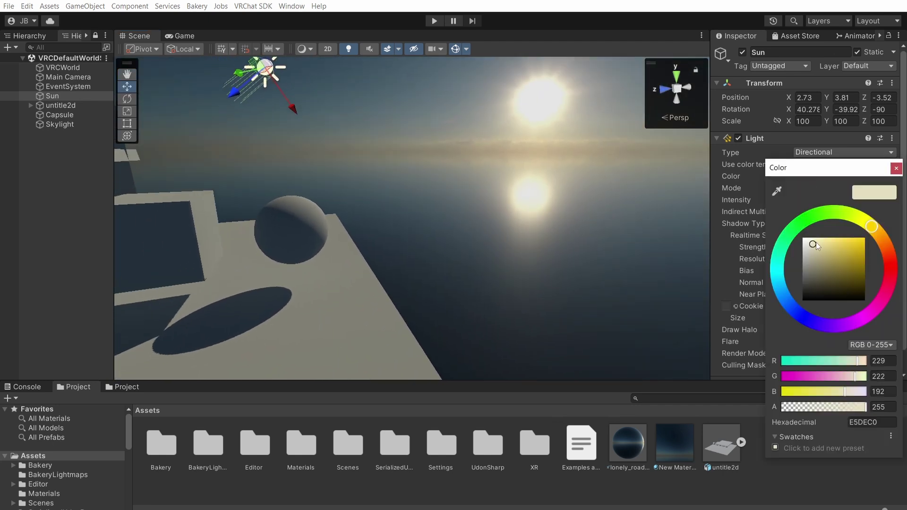
pyautogui.moveTo(813, 245); pyautogui.dragTo(809, 236)
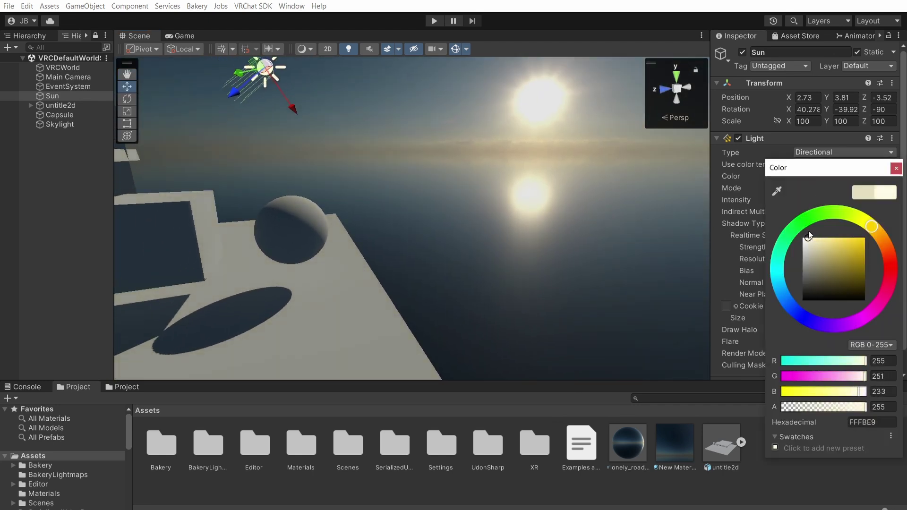
pyautogui.click(895, 169)
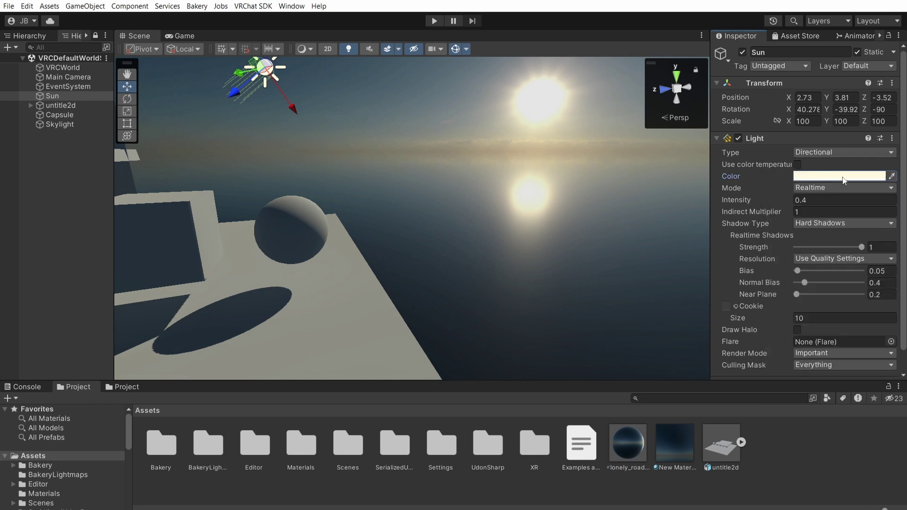
pyautogui.moveTo(303, 189)
pyautogui.mouseDown(button='right')
pyautogui.moveTo(258, 182)
pyautogui.moveTo(292, 180)
pyautogui.mouseUp(button='right')
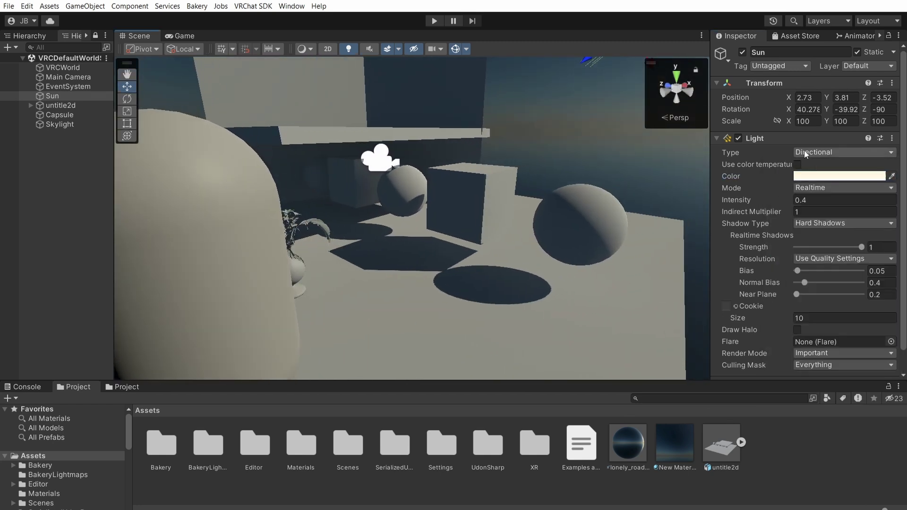
pyautogui.click(738, 137)
# Add a Bakery Direct Light component to the Sun and match the lightmapped settings to the real-time light
pyautogui.scroll(-2, 759, 203)
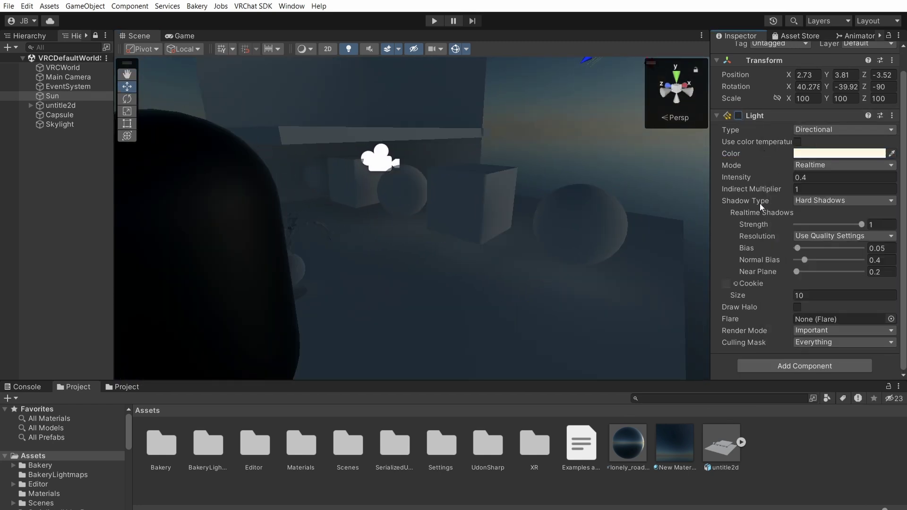
pyautogui.click(778, 365)
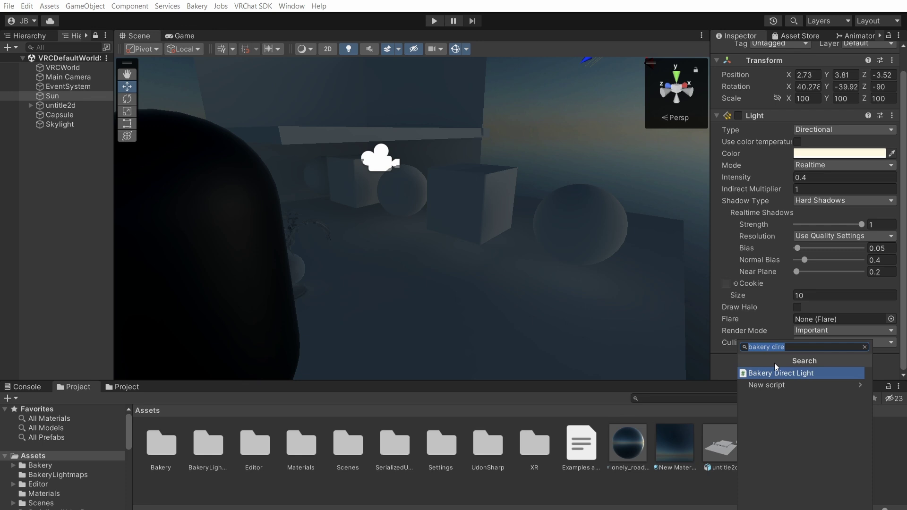
pyautogui.click(53, 97)
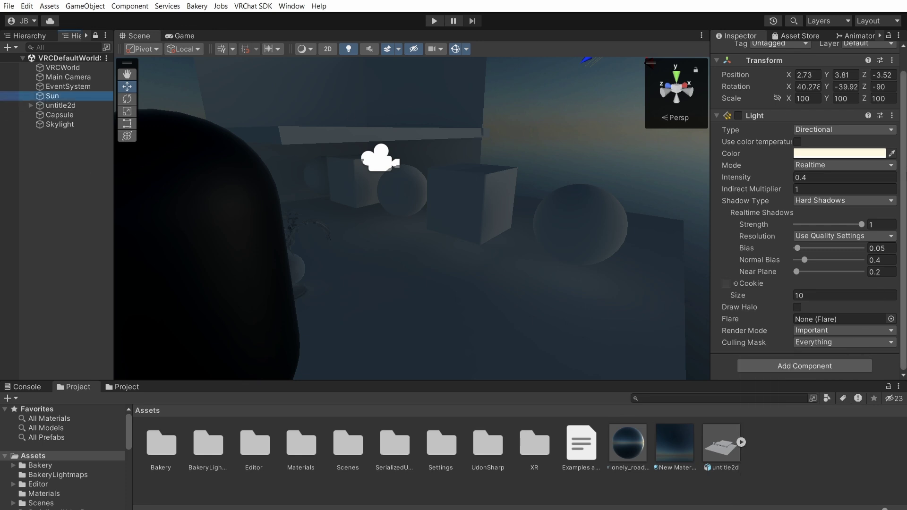
pyautogui.click(786, 366)
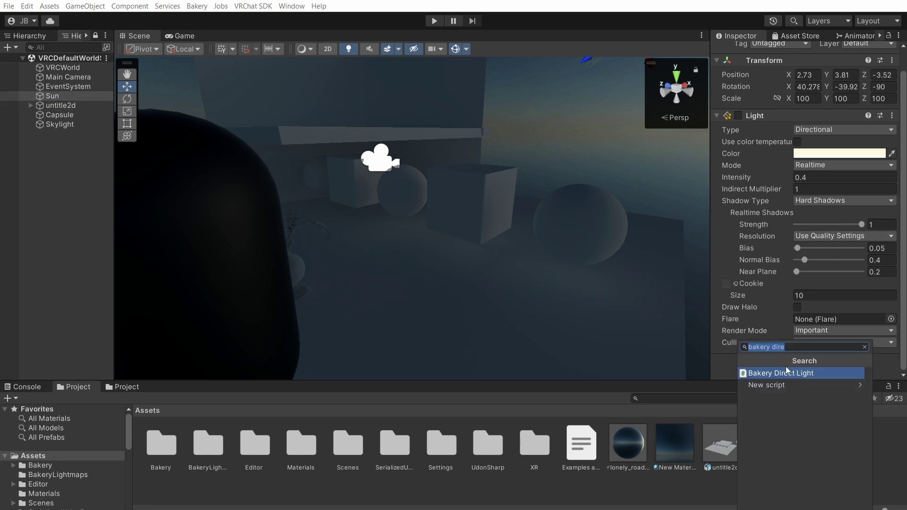
pyautogui.write('ba')
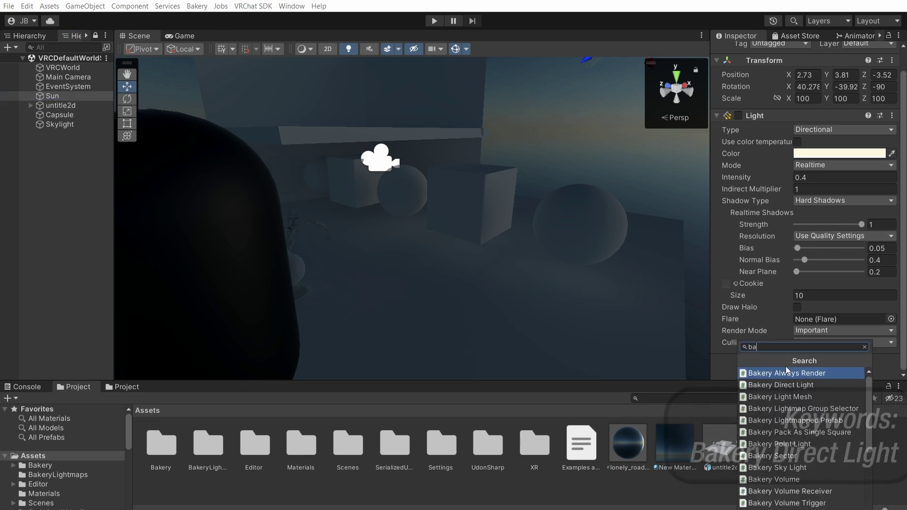
pyautogui.click(832, 385)
pyautogui.scroll(-5, 790, 283)
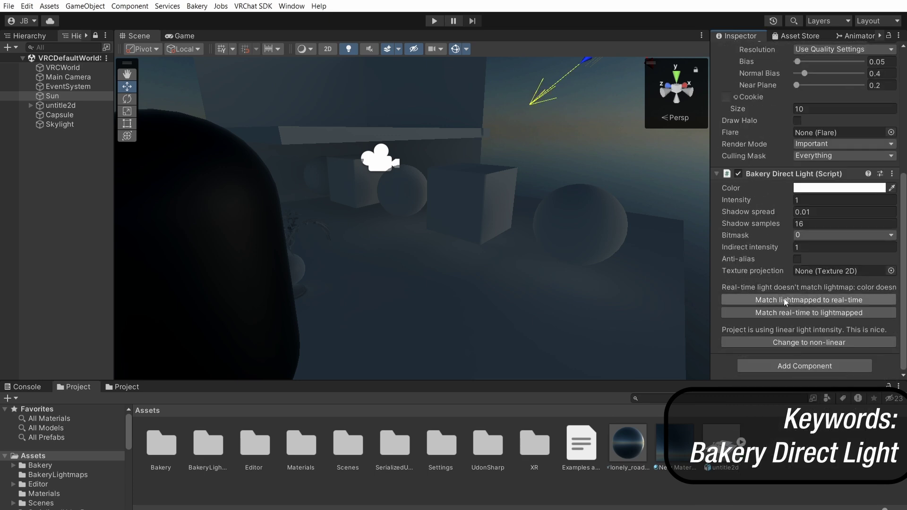
pyautogui.click(783, 299)
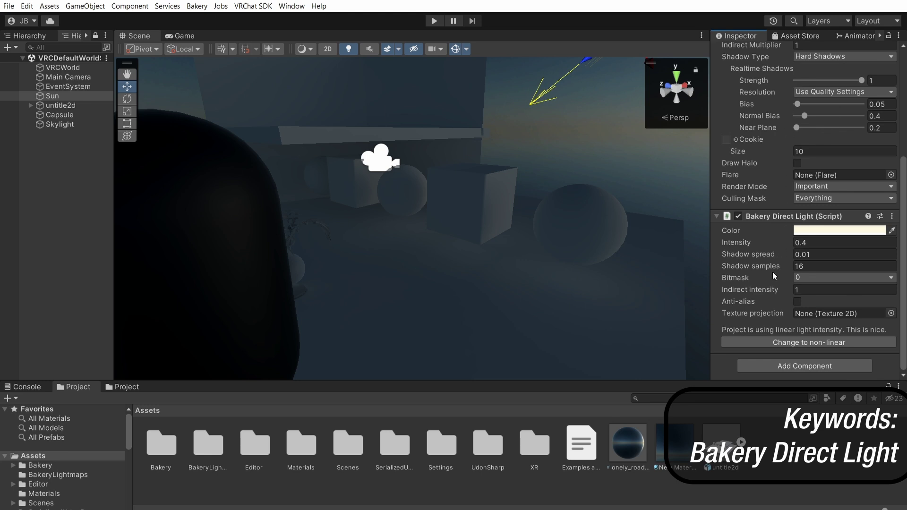
# Toggle the Sun's realtime Light component to compare the scene with and without it, leaving it disabled
pyautogui.scroll(5, 772, 236)
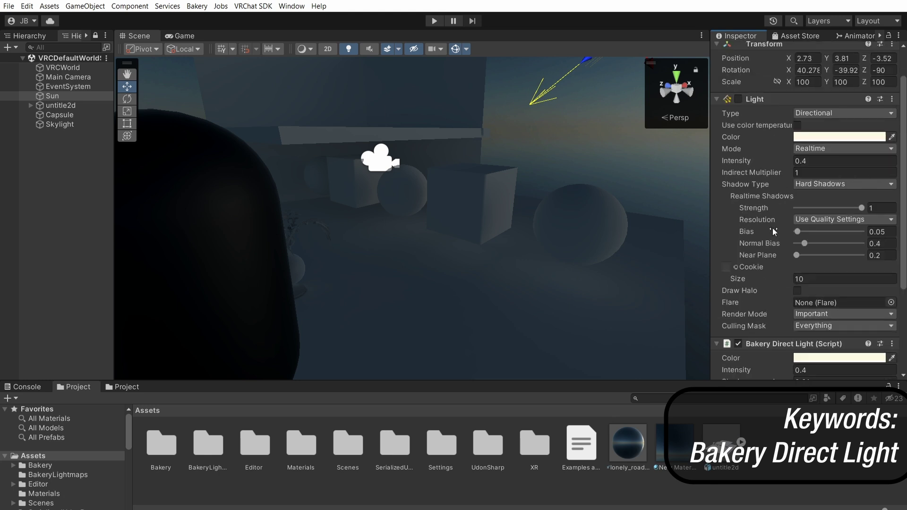
pyautogui.click(743, 98)
pyautogui.click(742, 98)
pyautogui.click(743, 98)
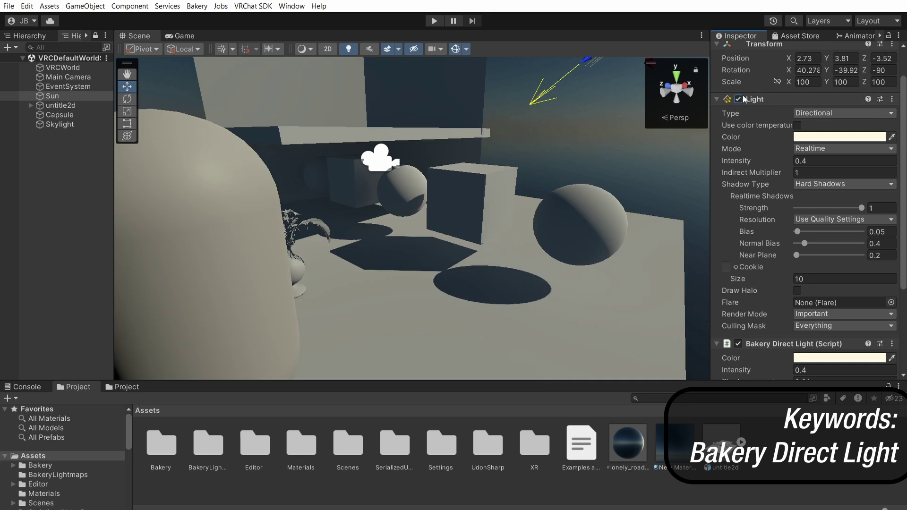
pyautogui.click(742, 98)
pyautogui.keyDown('alt'); pyautogui.moveTo(591, 174); pyautogui.dragTo(366, 161); pyautogui.keyUp('alt')
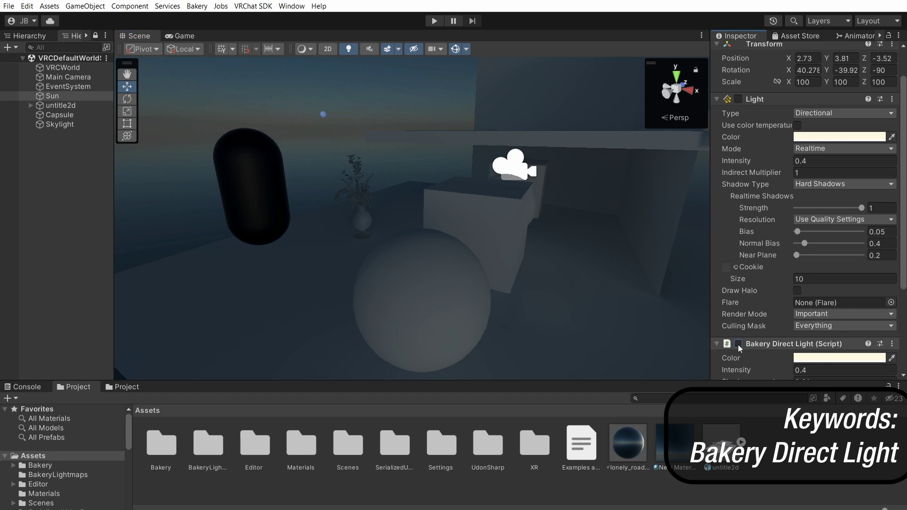
pyautogui.keyDown('alt'); pyautogui.moveTo(511, 242); pyautogui.dragTo(484, 270); pyautogui.keyUp('alt')
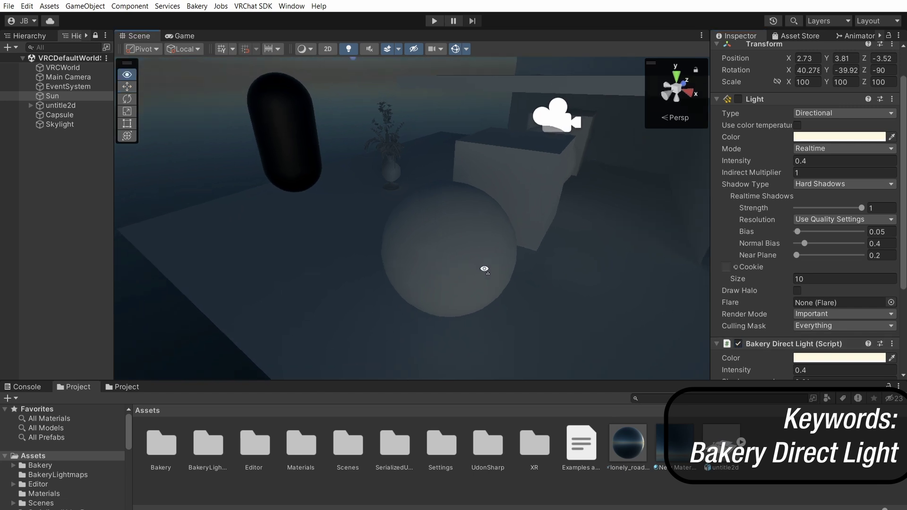
# Render the Bakery lightmaps with the direct light, saving the open scenes, and view the baked shadows
pyautogui.scroll(-5, 827, 319)
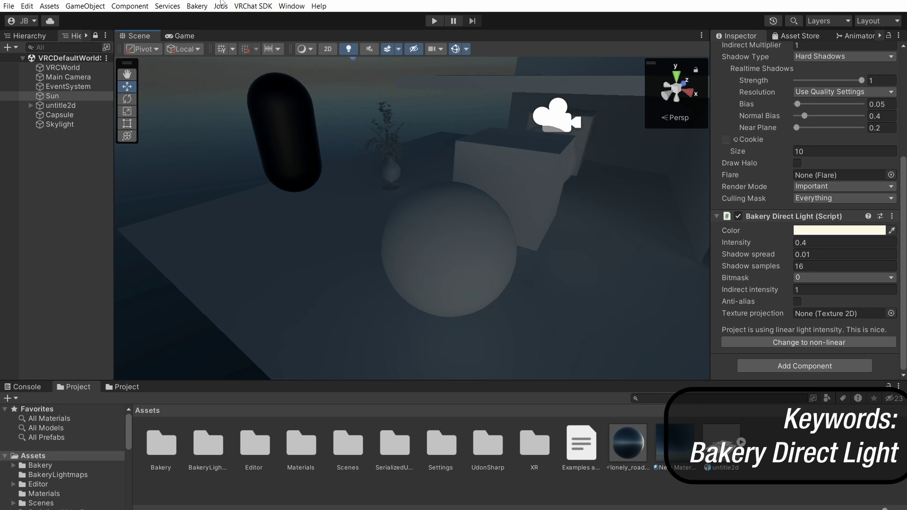
pyautogui.click(197, 5)
pyautogui.click(210, 18)
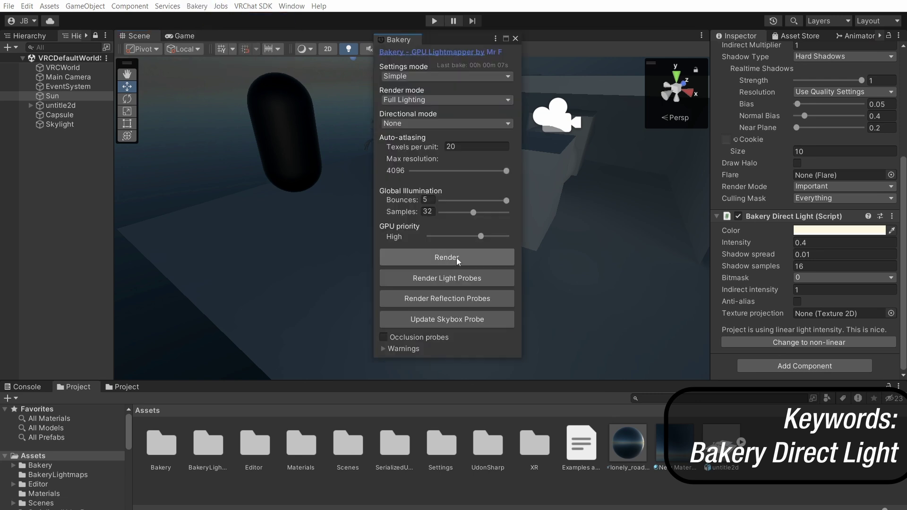
pyautogui.click(452, 259)
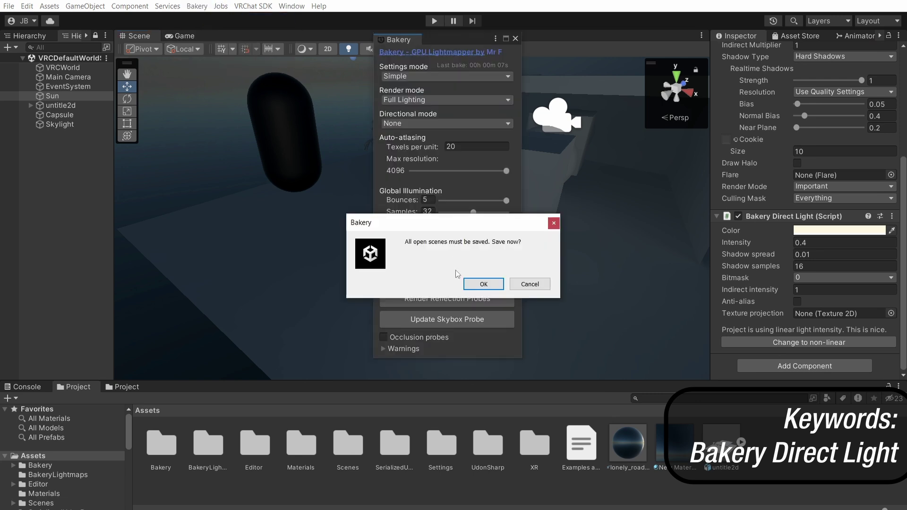
pyautogui.click(483, 284)
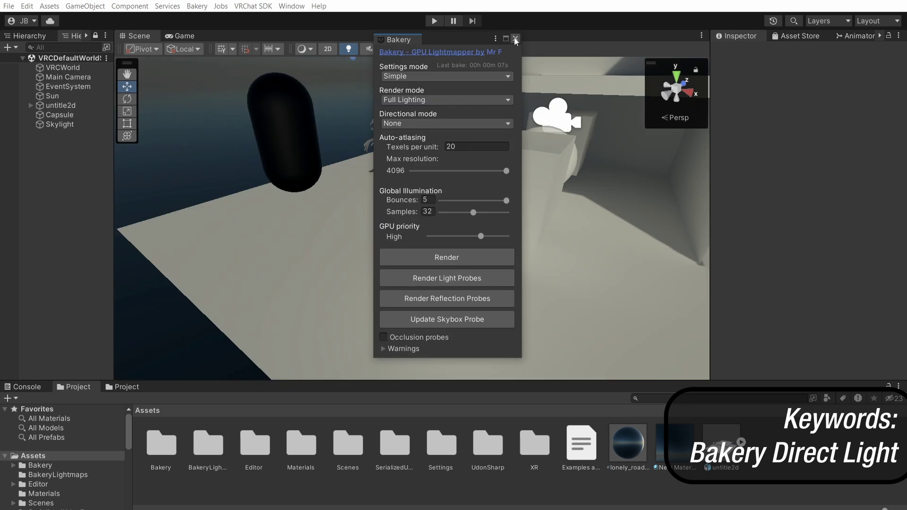
pyautogui.click(514, 38)
pyautogui.keyDown('alt'); pyautogui.moveTo(472, 151); pyautogui.dragTo(704, 181); pyautogui.keyUp('alt')
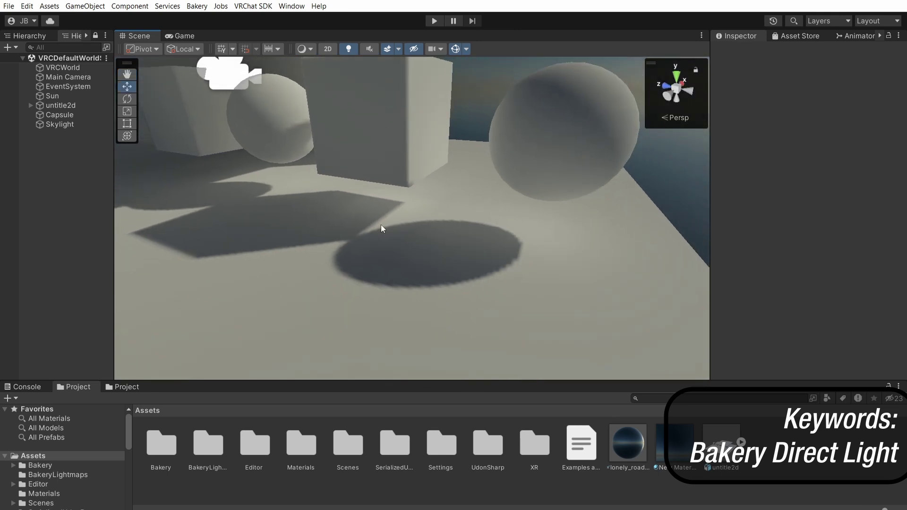
# Create a new material in the Materials folder, keeping its default name
pyautogui.keyDown('alt'); pyautogui.moveTo(382, 228); pyautogui.dragTo(502, 205); pyautogui.keyUp('alt')
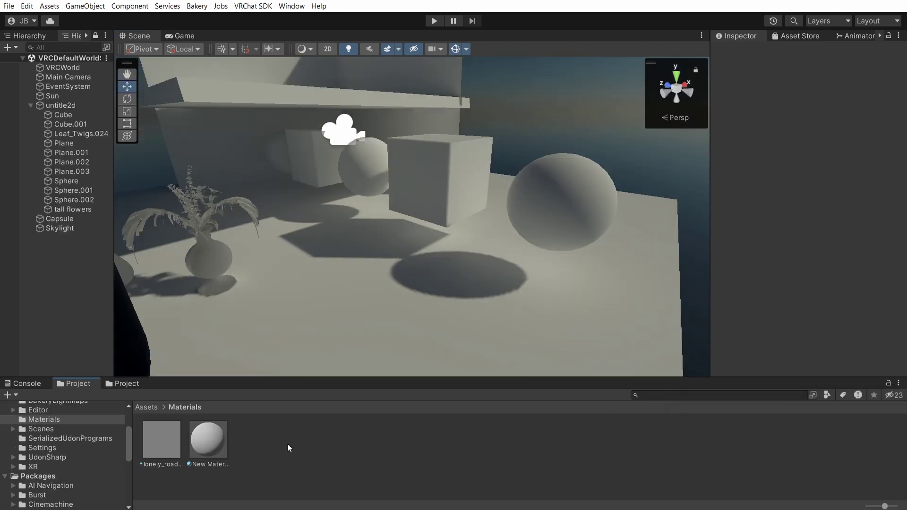
pyautogui.rightClick(289, 447)
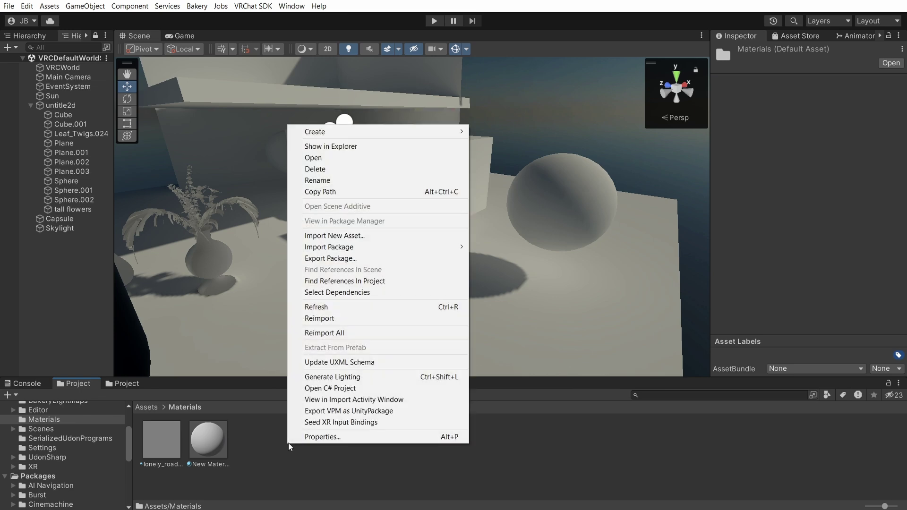
pyautogui.moveTo(387, 132)
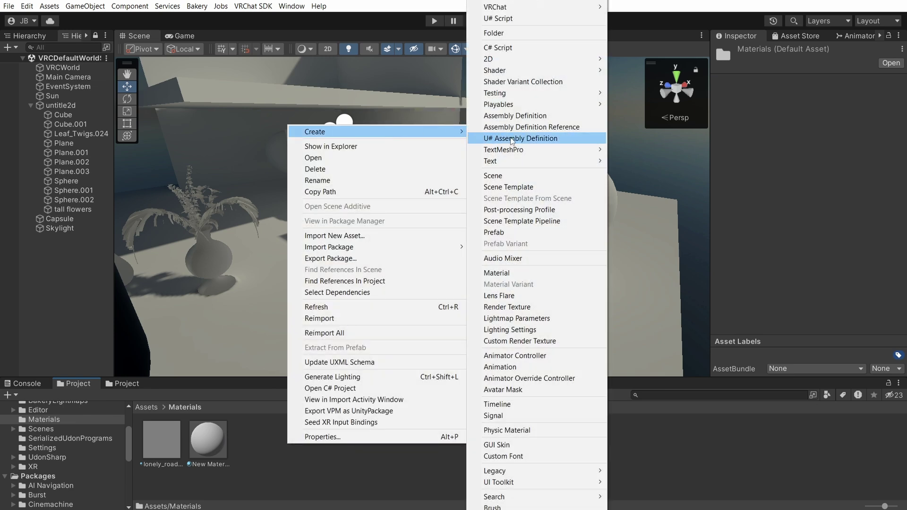
pyautogui.click(514, 273)
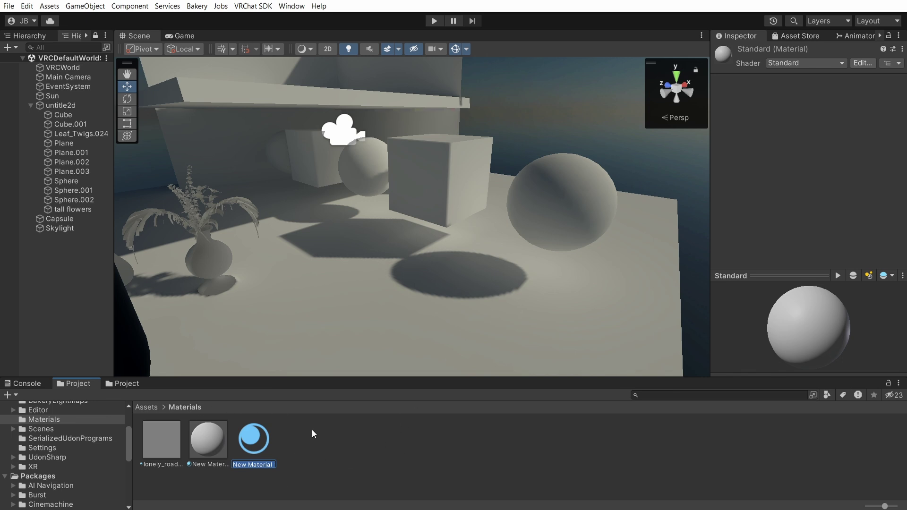
pyautogui.press('Return')
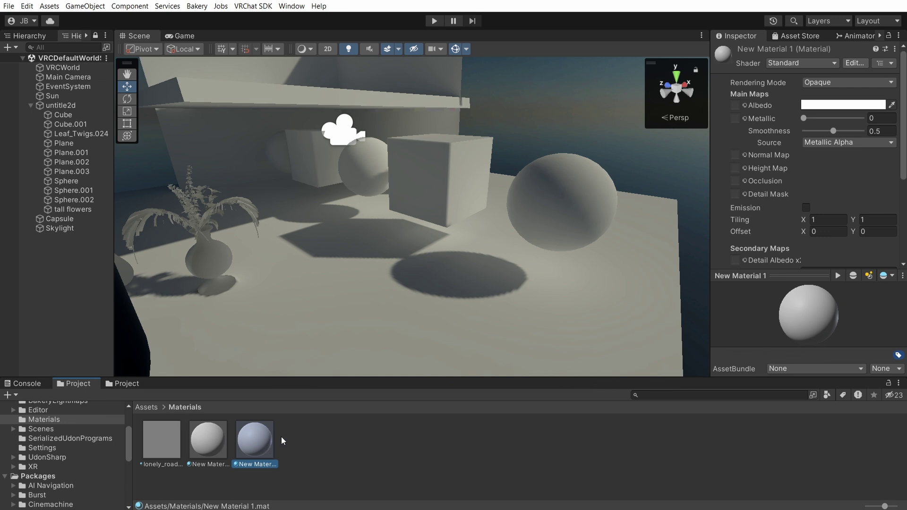
# Set the new material's albedo to red FF0000 and its smoothness to 0
pyautogui.click(834, 105)
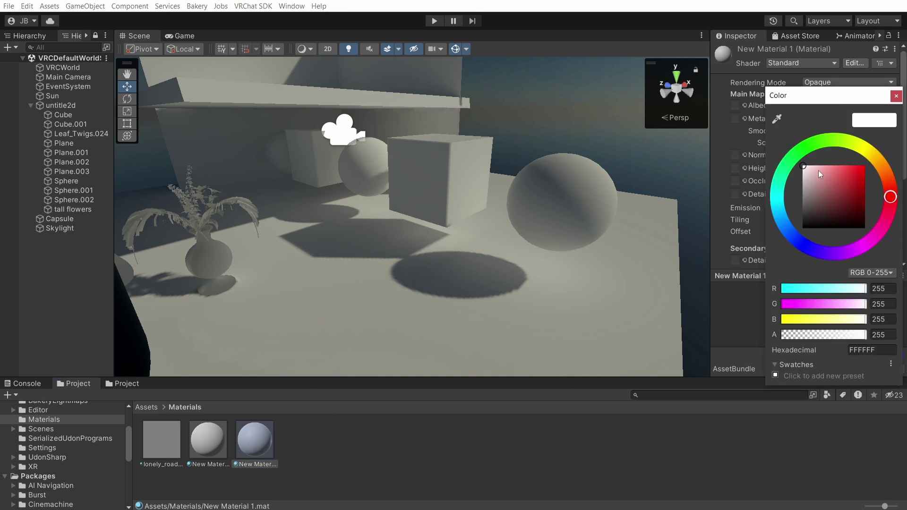
pyautogui.moveTo(818, 171); pyautogui.dragTo(865, 166)
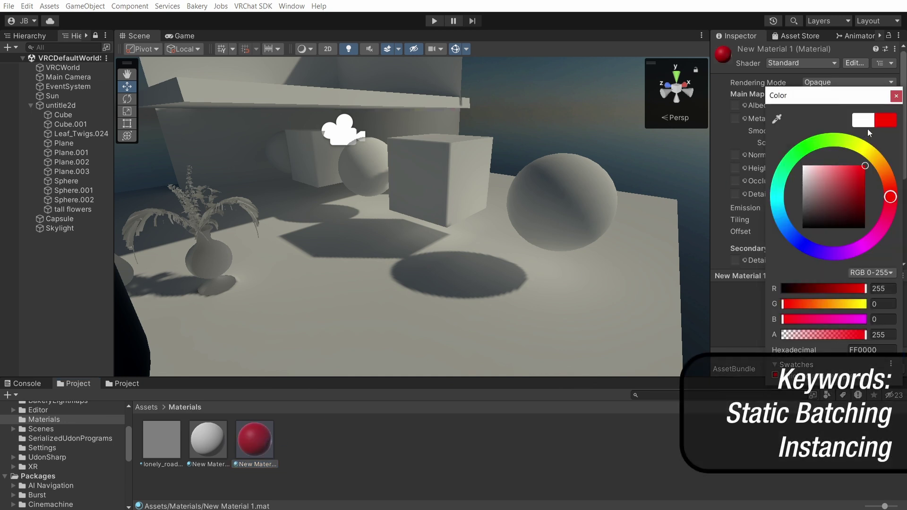
pyautogui.click(894, 98)
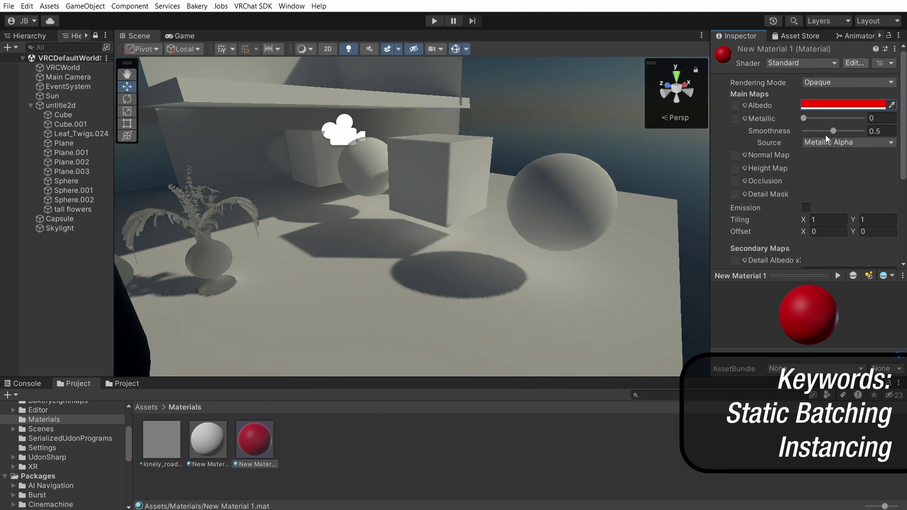
pyautogui.moveTo(825, 133); pyautogui.dragTo(803, 134)
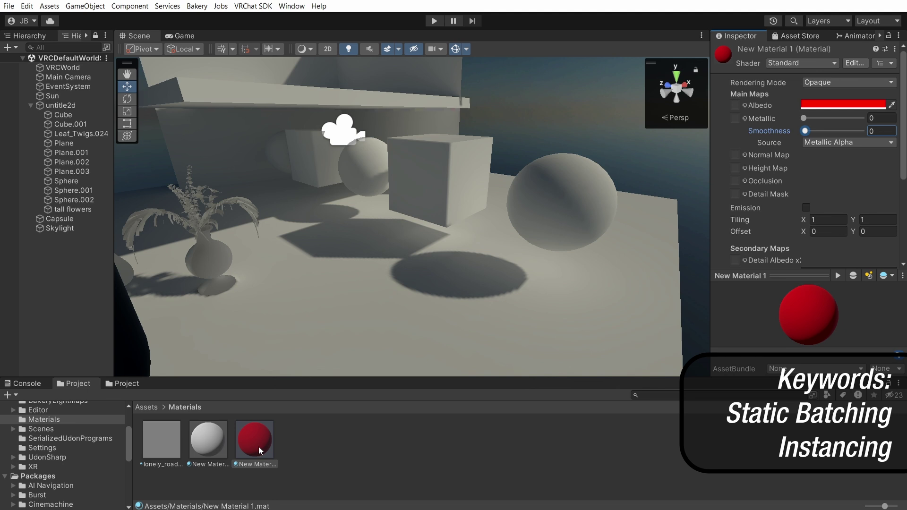
# Apply the red material to the two spheres beside the front cube and to the flowers in the round vase
pyautogui.moveTo(254, 451); pyautogui.dragTo(583, 214)
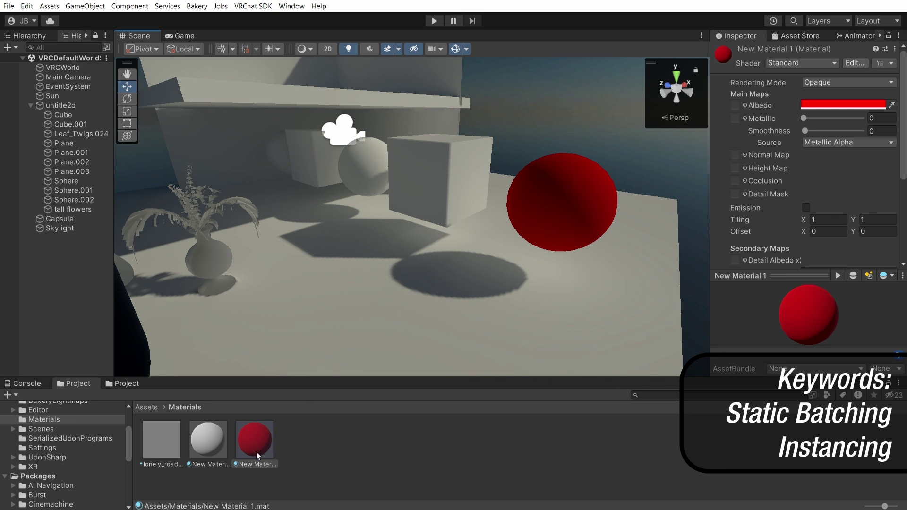
pyautogui.moveTo(257, 452); pyautogui.dragTo(375, 165)
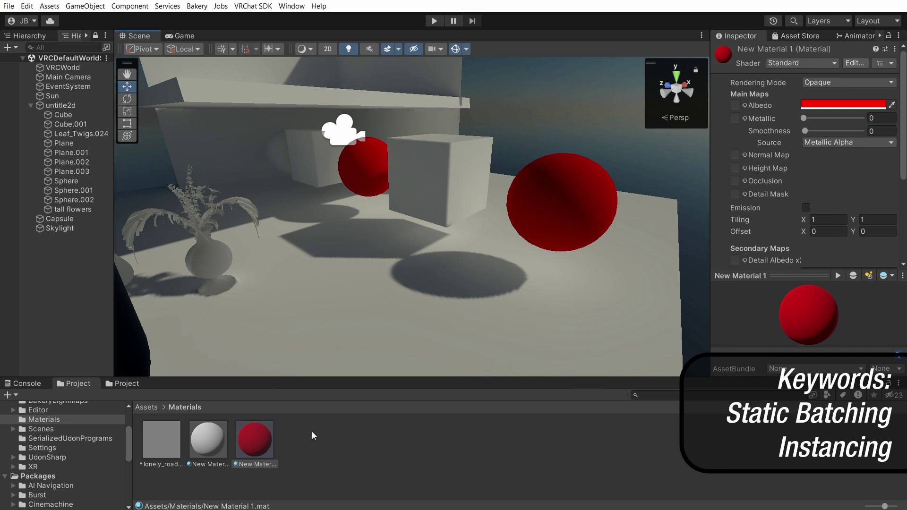
pyautogui.moveTo(258, 442); pyautogui.dragTo(266, 364)
pyautogui.moveTo(227, 214); pyautogui.dragTo(187, 204)
pyautogui.moveTo(238, 437); pyautogui.dragTo(189, 185)
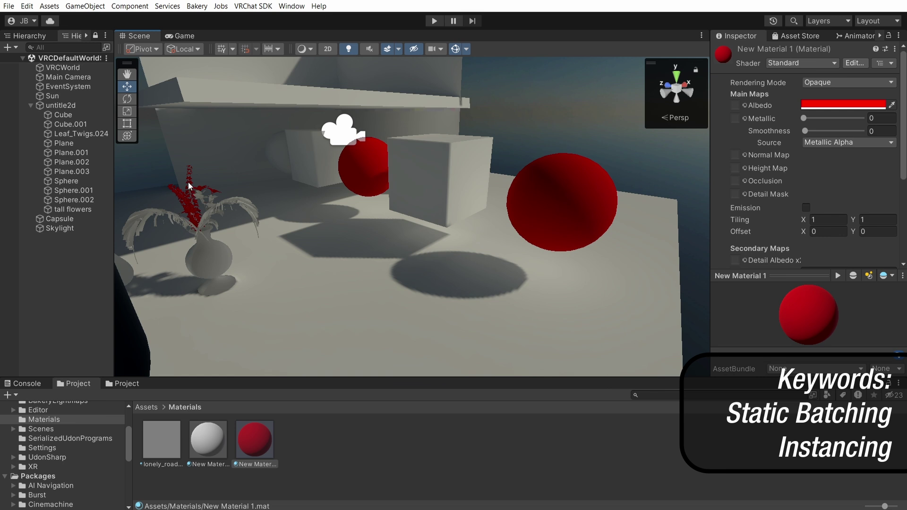
# Try the red and white materials on other surfaces in the scene
pyautogui.moveTo(306, 239); pyautogui.dragTo(385, 353, button='right')
pyautogui.moveTo(259, 446); pyautogui.dragTo(319, 230)
pyautogui.moveTo(376, 238); pyautogui.dragTo(287, 225, button='right')
pyautogui.moveTo(207, 440); pyautogui.dragTo(394, 235)
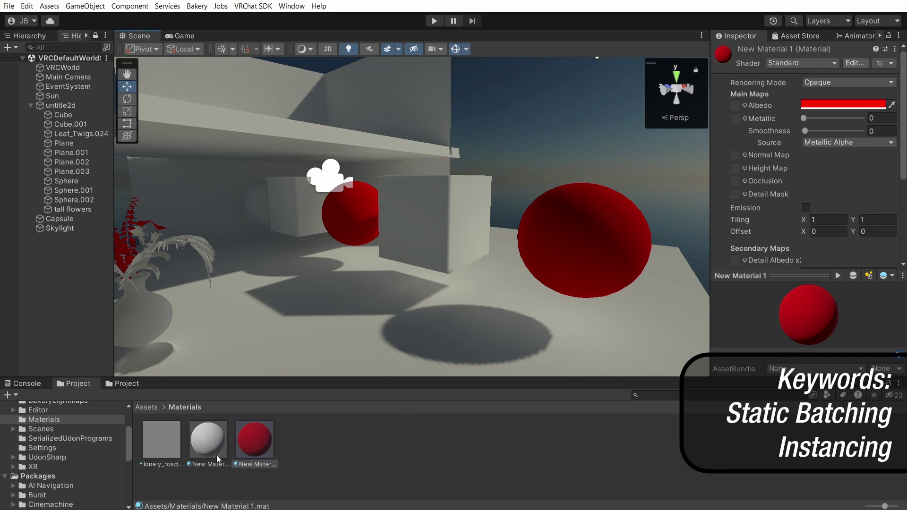
pyautogui.moveTo(208, 440); pyautogui.dragTo(266, 260)
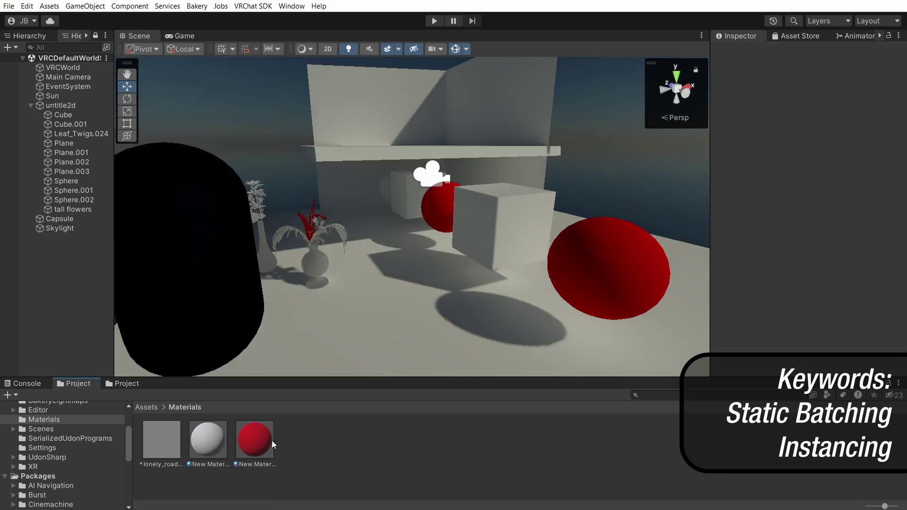
# Duplicate the red material, change the copy's albedo to blue (RGB 0, 21, 255) and apply it to the round vase
pyautogui.click(265, 440)
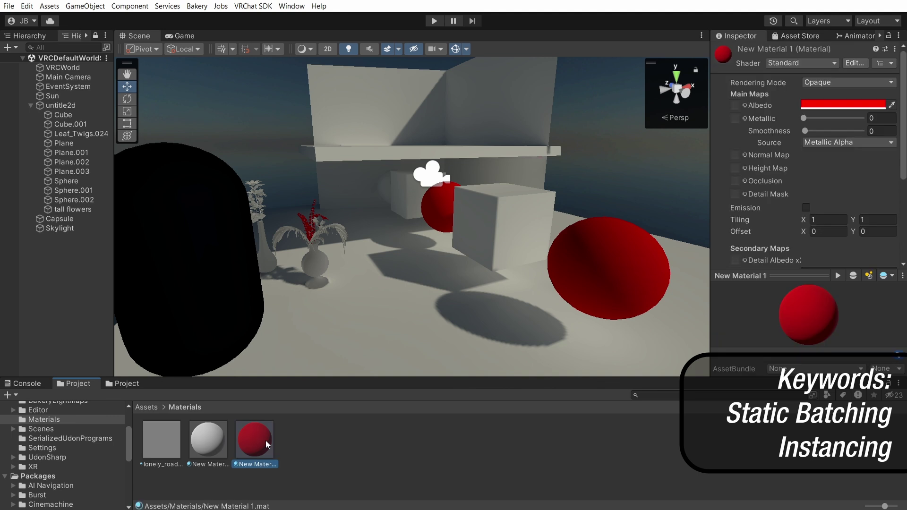
pyautogui.hotkey('ctrl', 'd')
pyautogui.click(864, 105)
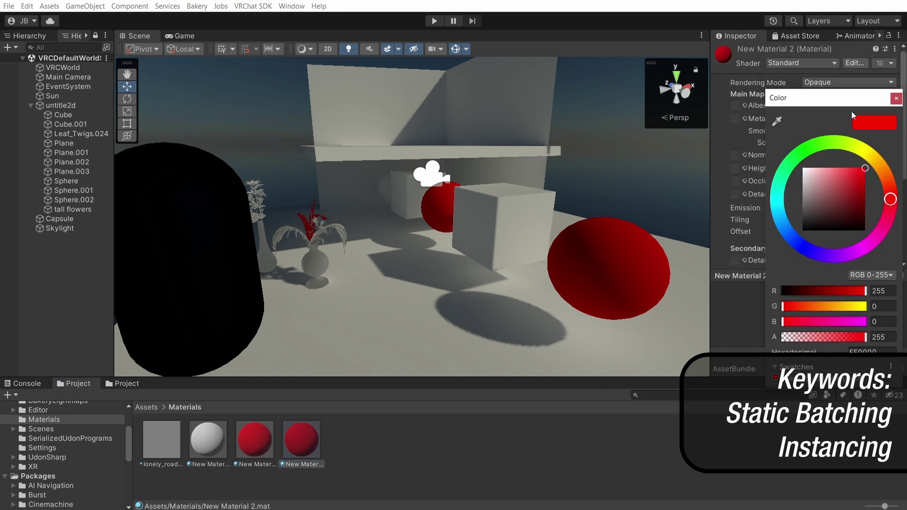
pyautogui.click(795, 247)
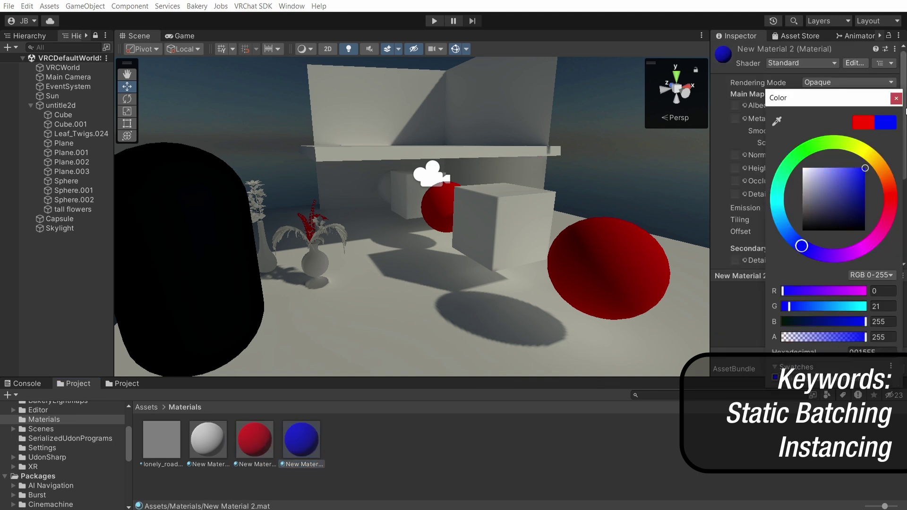
pyautogui.click(896, 98)
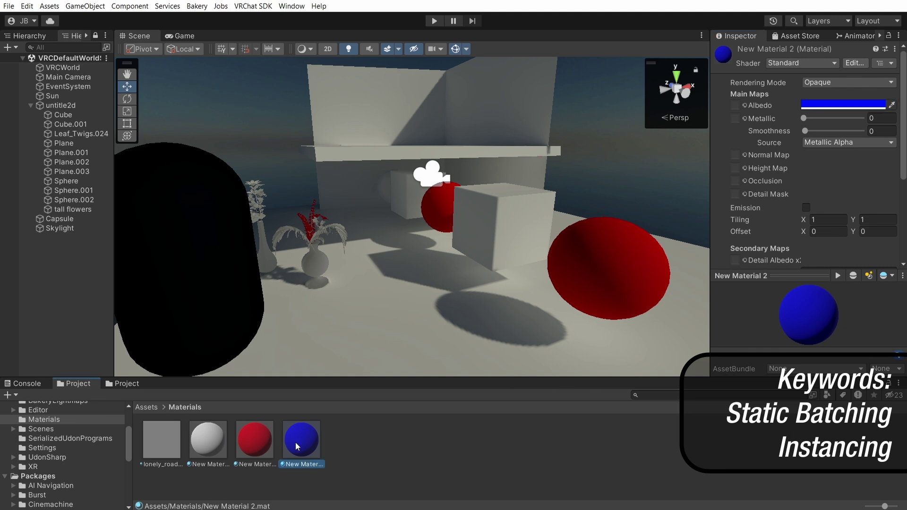
pyautogui.moveTo(299, 444); pyautogui.dragTo(420, 302)
pyautogui.moveTo(338, 254); pyautogui.dragTo(315, 264)
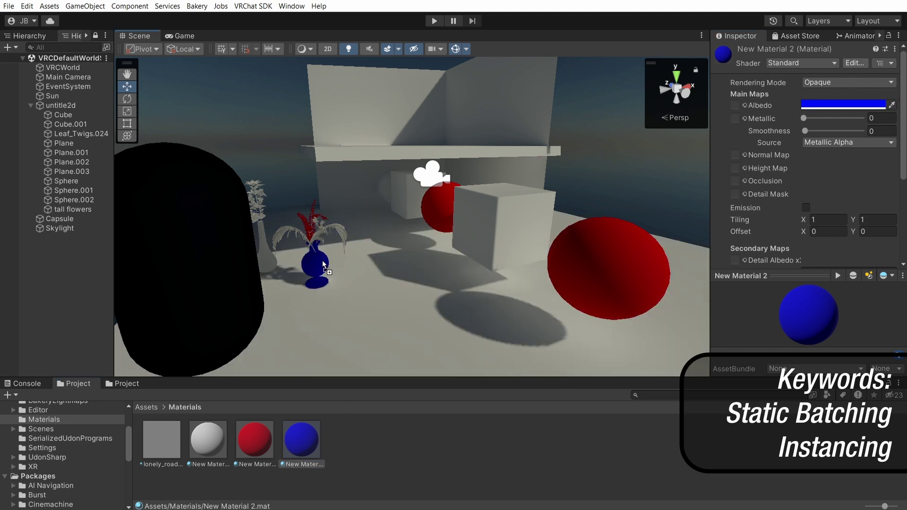
# Render the Bakery lightmaps with the new colored materials
pyautogui.click(196, 6)
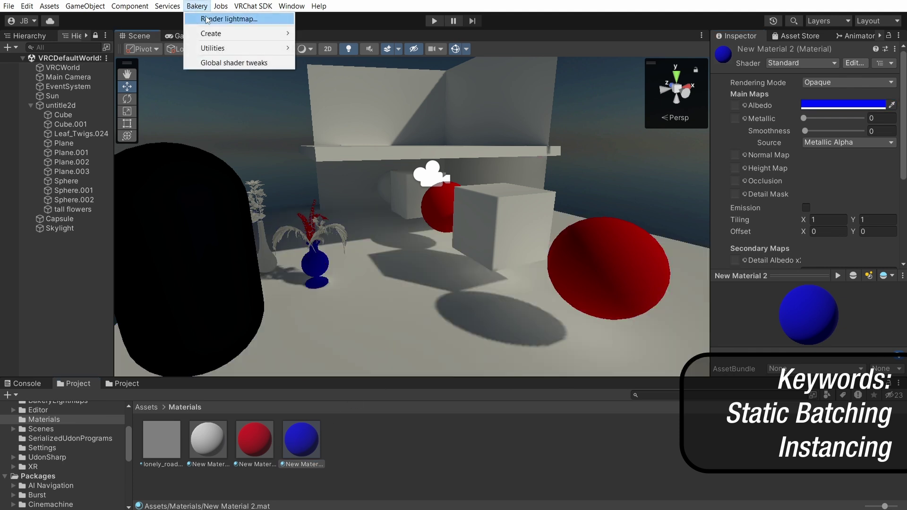
pyautogui.click(208, 19)
pyautogui.click(429, 254)
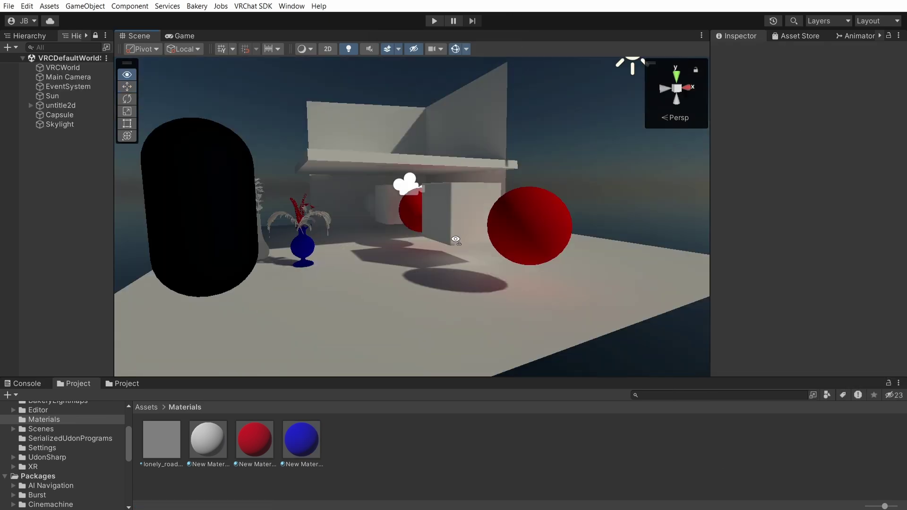
# Examine the baked color bounce around the red spheres, the cubes, the vases and the area under the overhang
pyautogui.moveTo(477, 236); pyautogui.dragTo(284, 164, button='right')
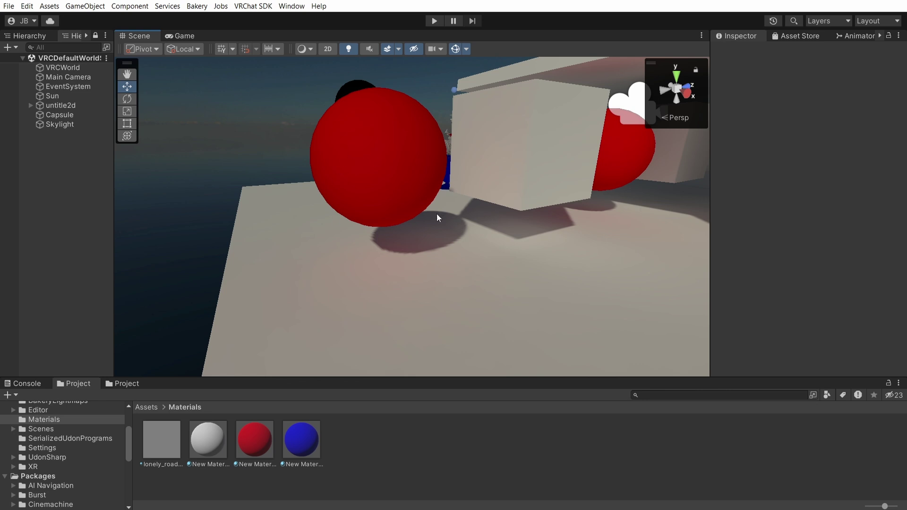
pyautogui.moveTo(608, 117); pyautogui.dragTo(591, 202, button='right')
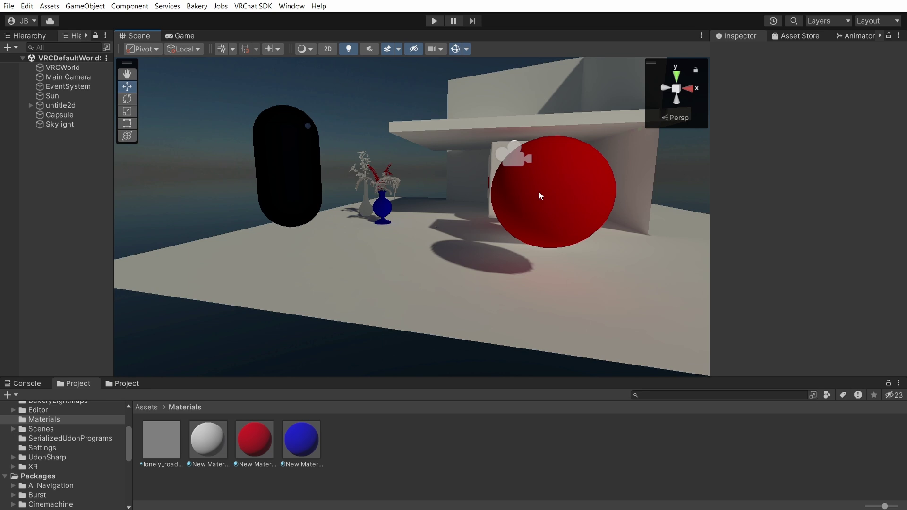
pyautogui.moveTo(418, 268); pyautogui.dragTo(563, 170, button='right')
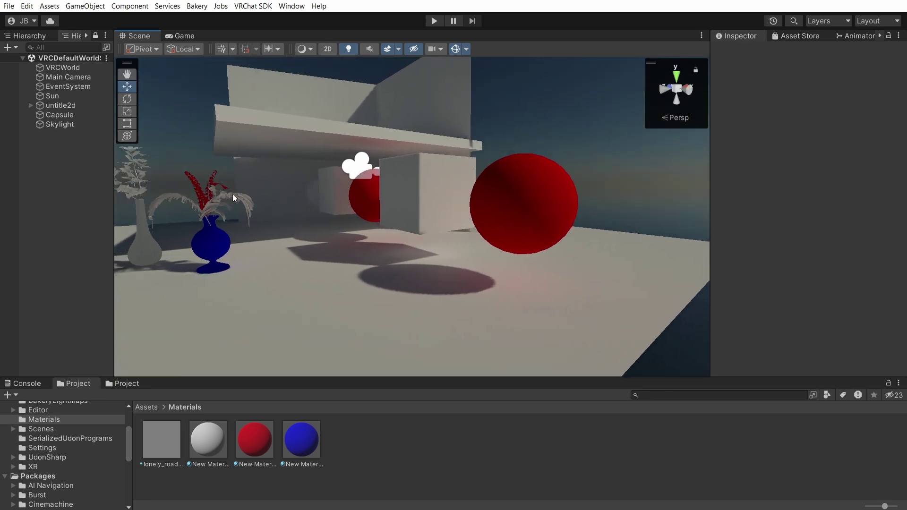
pyautogui.moveTo(417, 273); pyautogui.dragTo(553, 277, button='right')
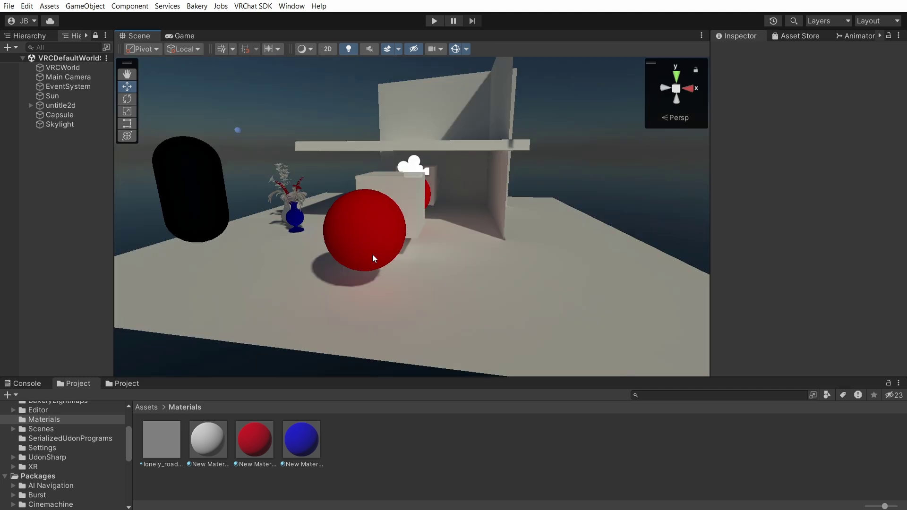
pyautogui.moveTo(372, 258); pyautogui.dragTo(755, 243, button='right')
pyautogui.press('Up')
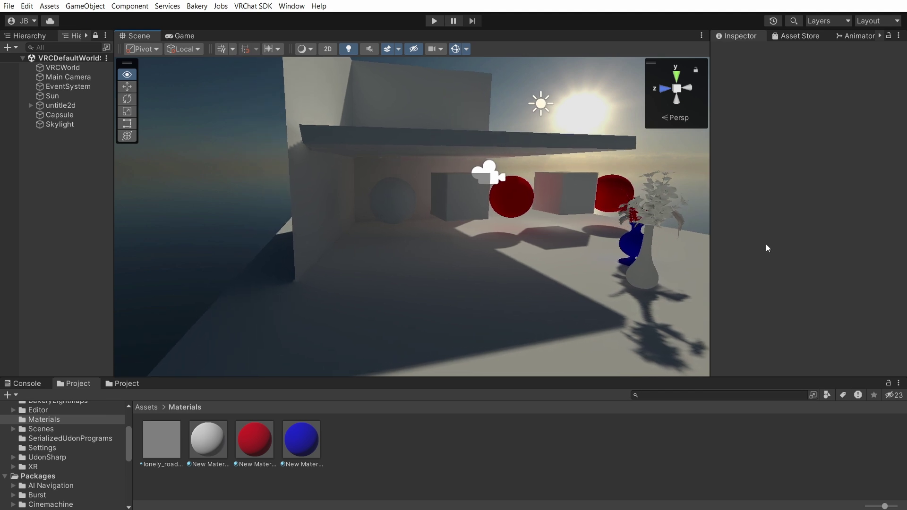
pyautogui.moveTo(764, 233); pyautogui.dragTo(679, 244, button='right')
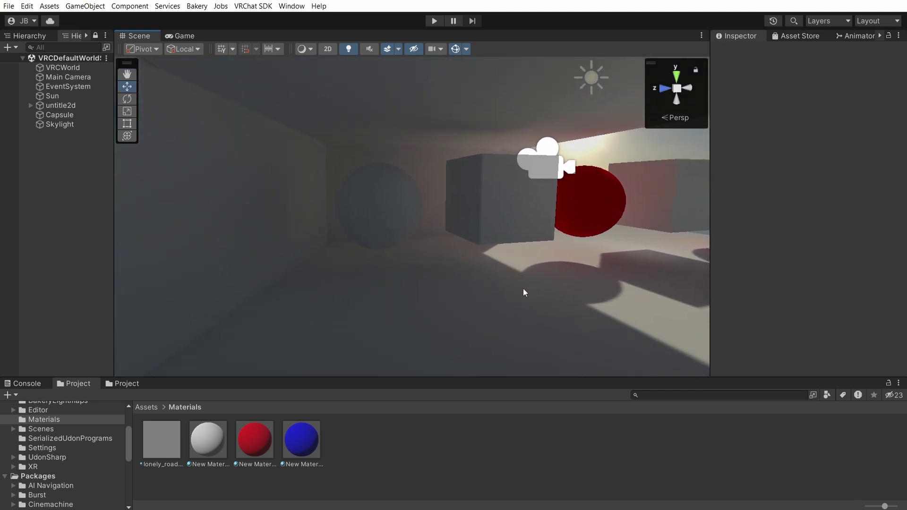
# Add a Bakery Light Mesh component to the gray sphere under the overhang
pyautogui.click(370, 201)
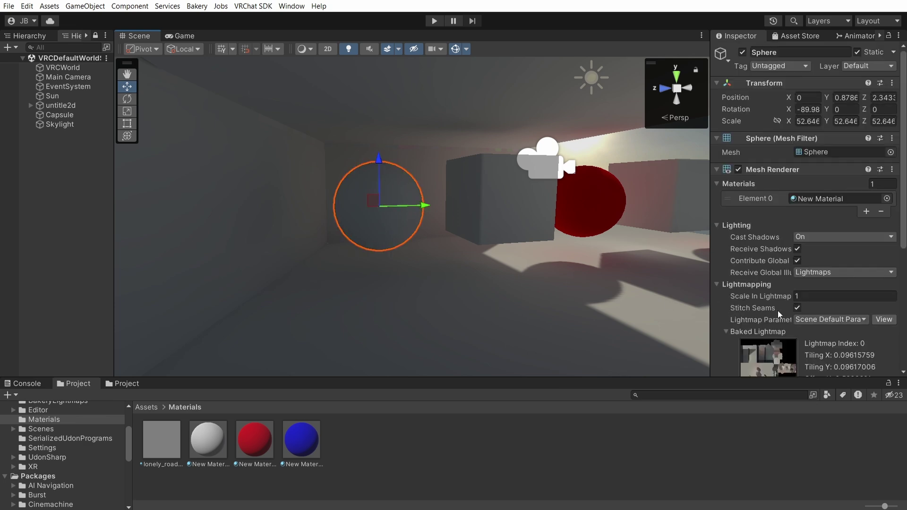
pyautogui.scroll(-10, 777, 311)
pyautogui.click(774, 360)
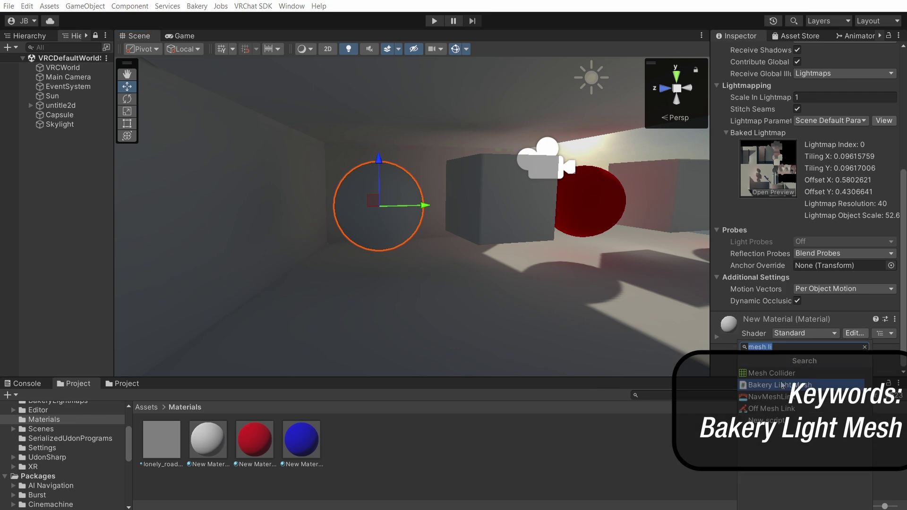
pyautogui.click(782, 387)
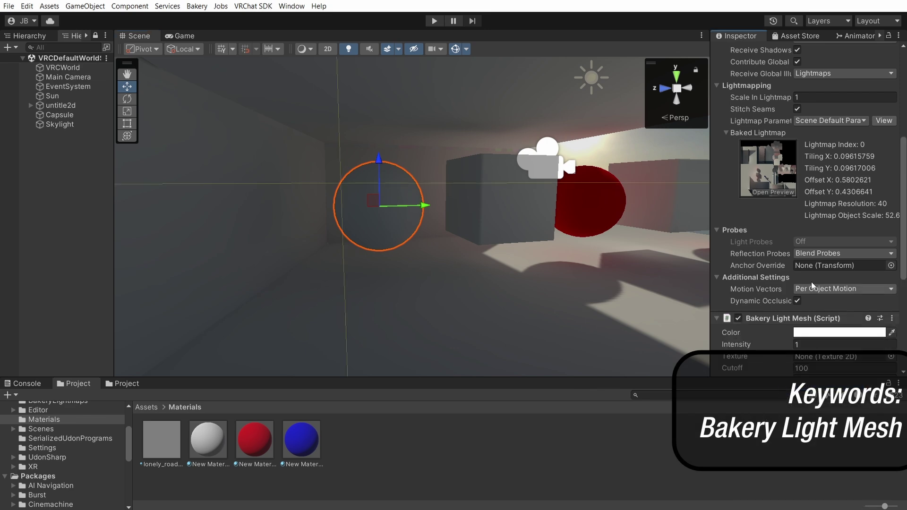
# Set the sphere's light mesh color to light turquoise and render the Bakery lightmaps, saving the open scenes
pyautogui.scroll(-3, 782, 317)
pyautogui.scroll(-4, 781, 316)
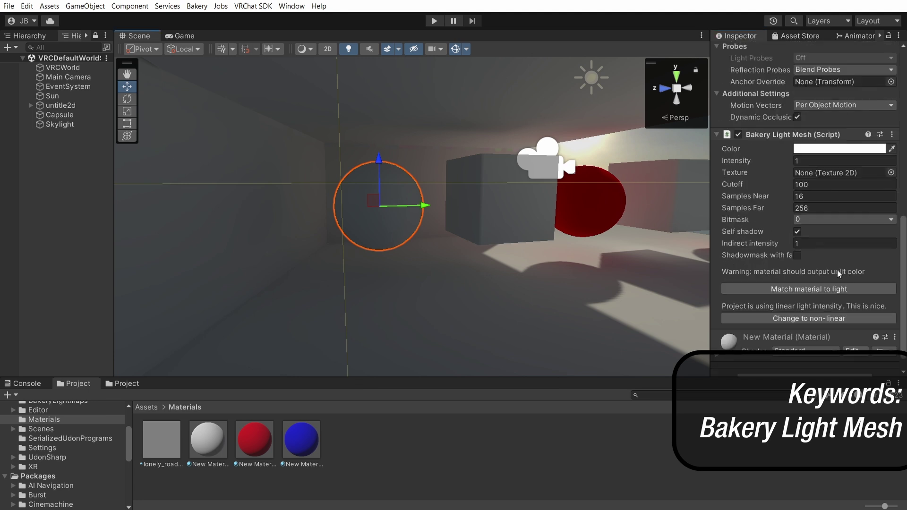
pyautogui.click(818, 132)
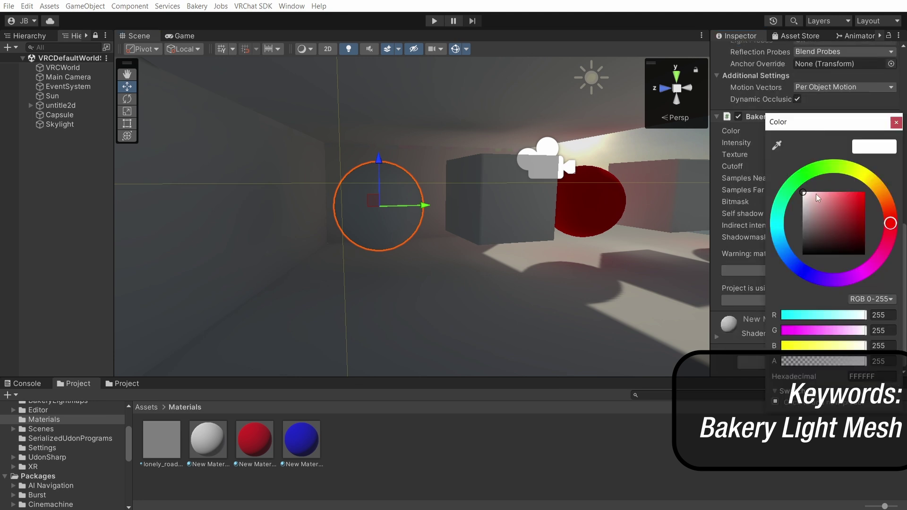
pyautogui.moveTo(789, 181)
pyautogui.mouseDown()
pyautogui.moveTo(785, 205)
pyautogui.moveTo(831, 174)
pyautogui.mouseUp()
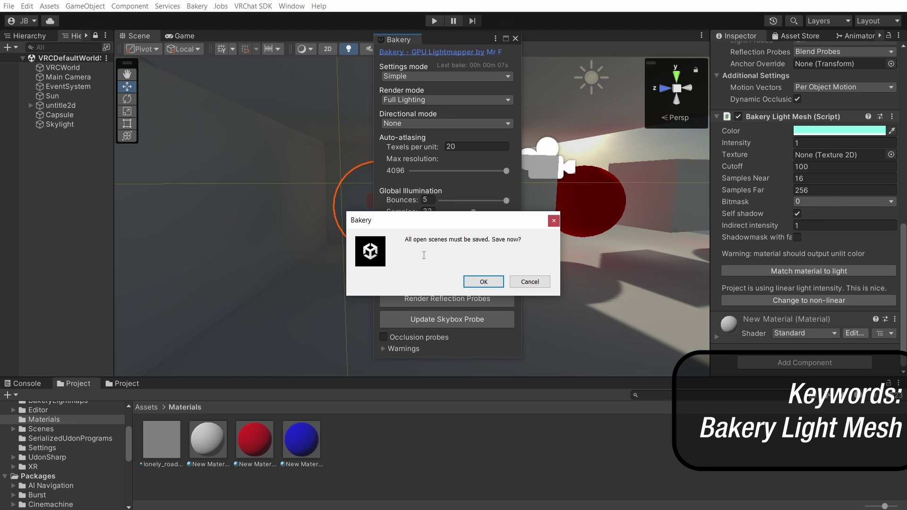
pyautogui.click(486, 282)
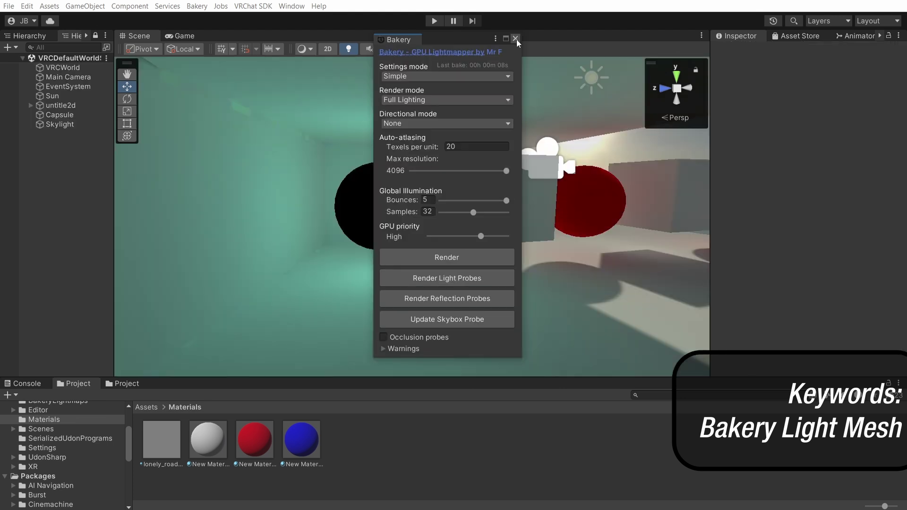
pyautogui.click(516, 39)
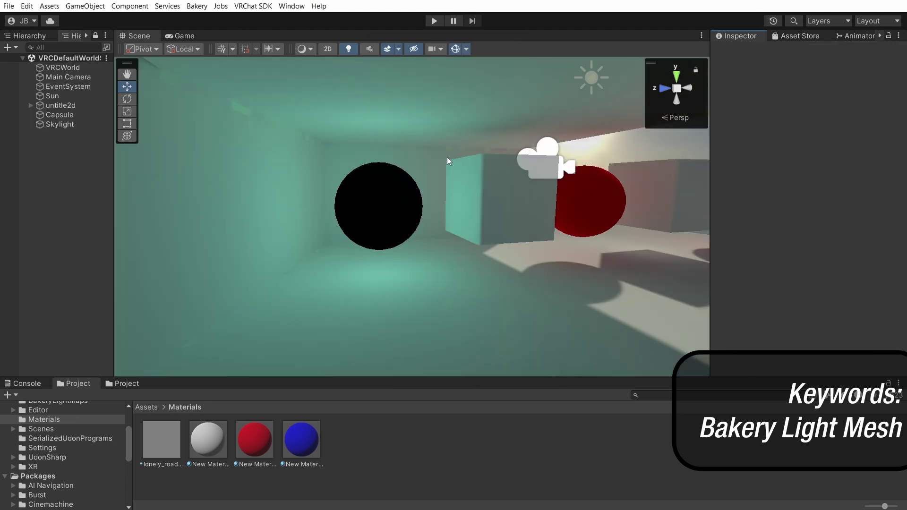
# Duplicate the plain white material and assign the copy to the black light mesh sphere under the overhang
pyautogui.moveTo(448, 158); pyautogui.dragTo(491, 201, button='right')
pyautogui.click(384, 182)
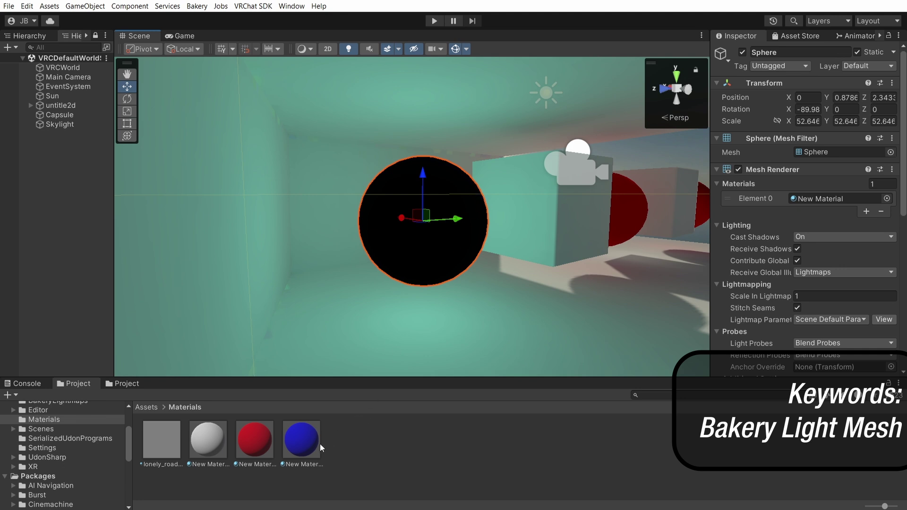
pyautogui.click(212, 450)
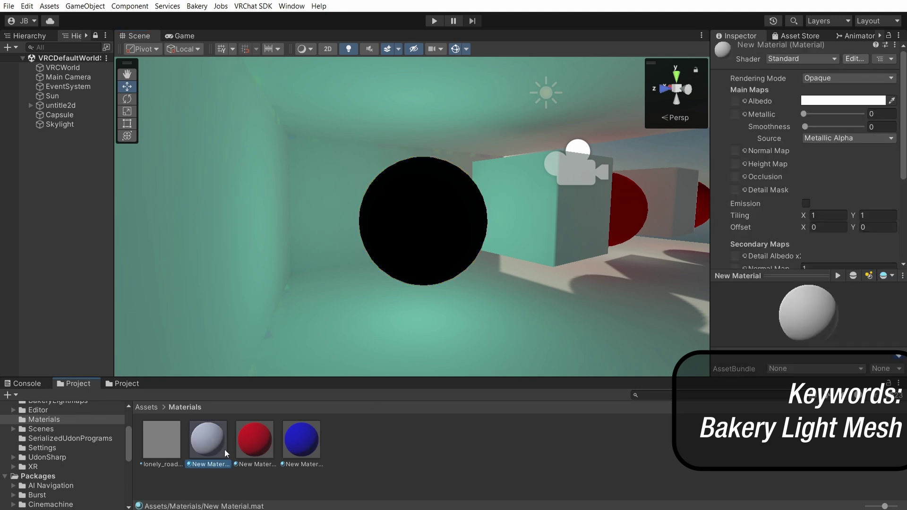
pyautogui.hotkey('ctrl', 'd')
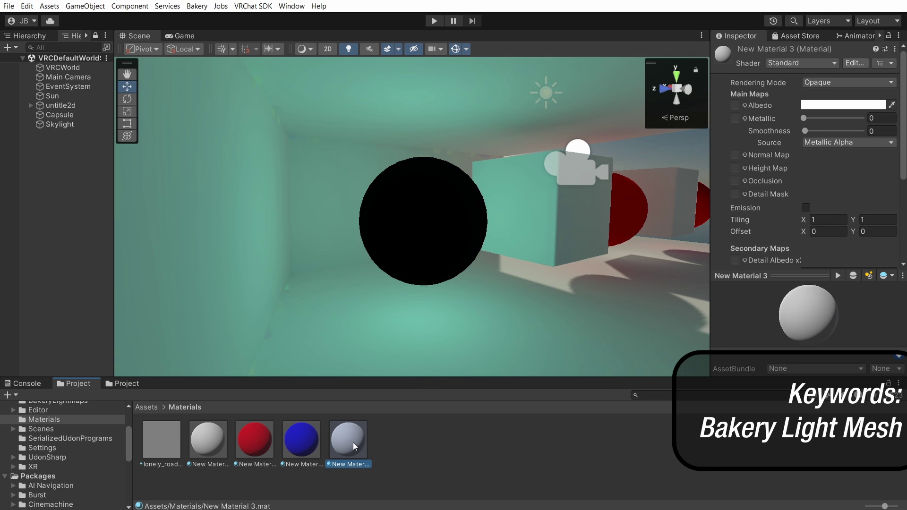
pyautogui.moveTo(353, 442); pyautogui.dragTo(442, 245)
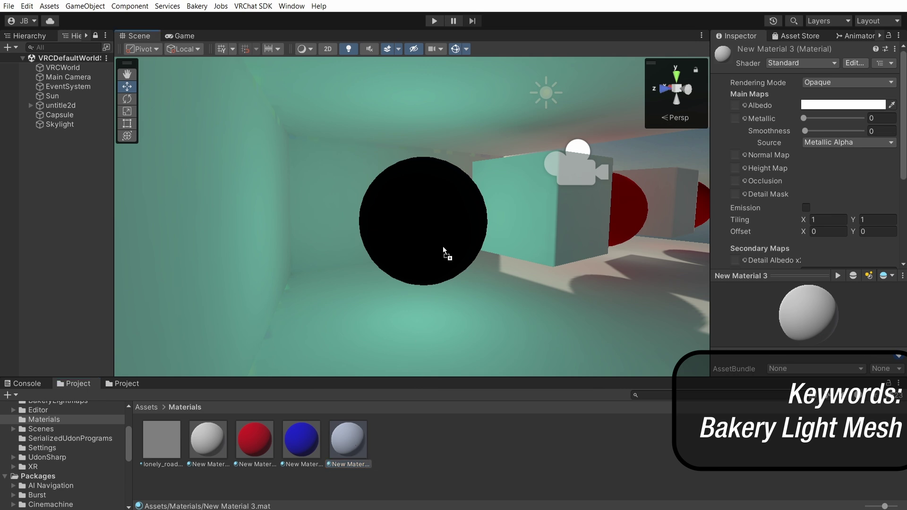
pyautogui.click(351, 464)
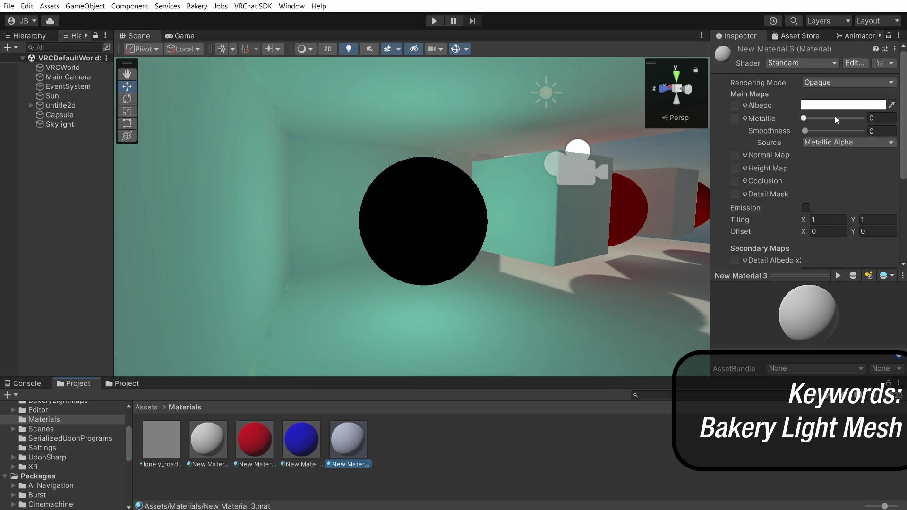
# Match the sphere's material to its Bakery Light Mesh color
pyautogui.click(443, 229)
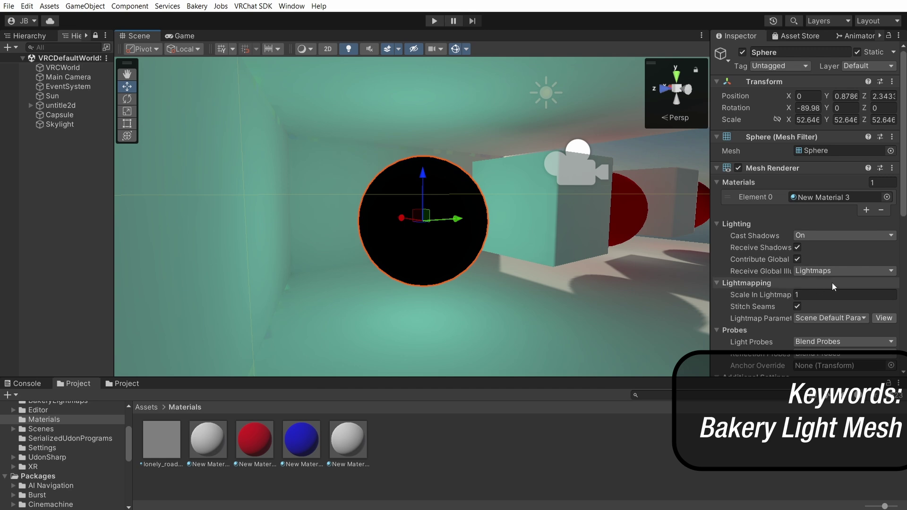
pyautogui.scroll(-10, 832, 283)
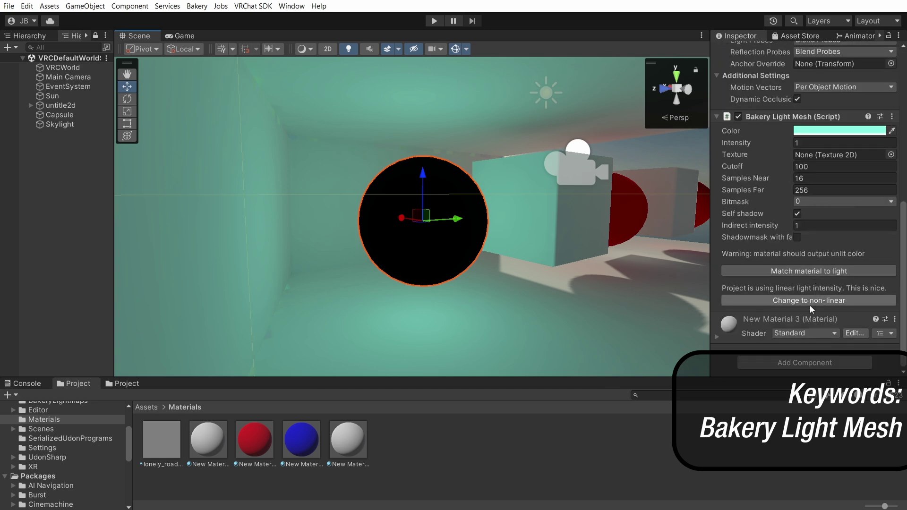
pyautogui.click(821, 270)
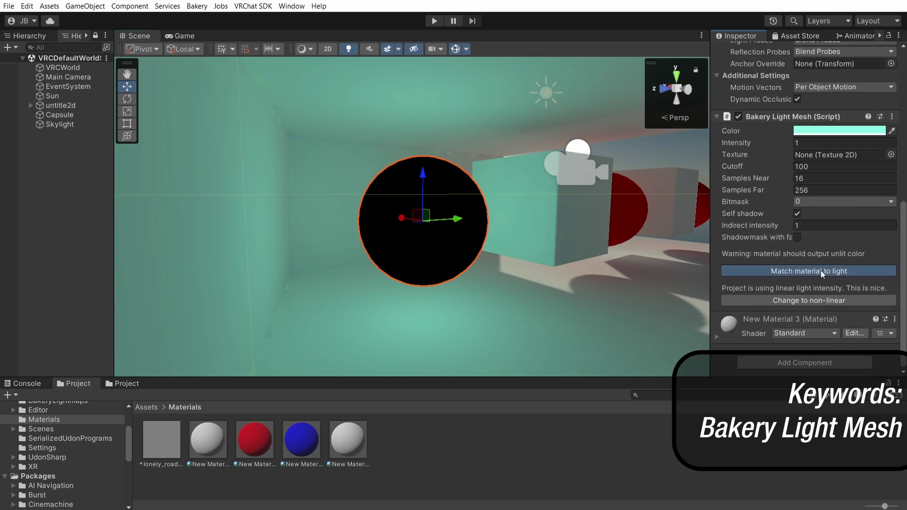
pyautogui.click(547, 252)
# Open the baked lightmap preview of the floor plane
pyautogui.moveTo(552, 250); pyautogui.dragTo(428, 306, button='right')
pyautogui.press('s')
pyautogui.press('d')
pyautogui.press('w')
pyautogui.press('s')
pyautogui.click(428, 307)
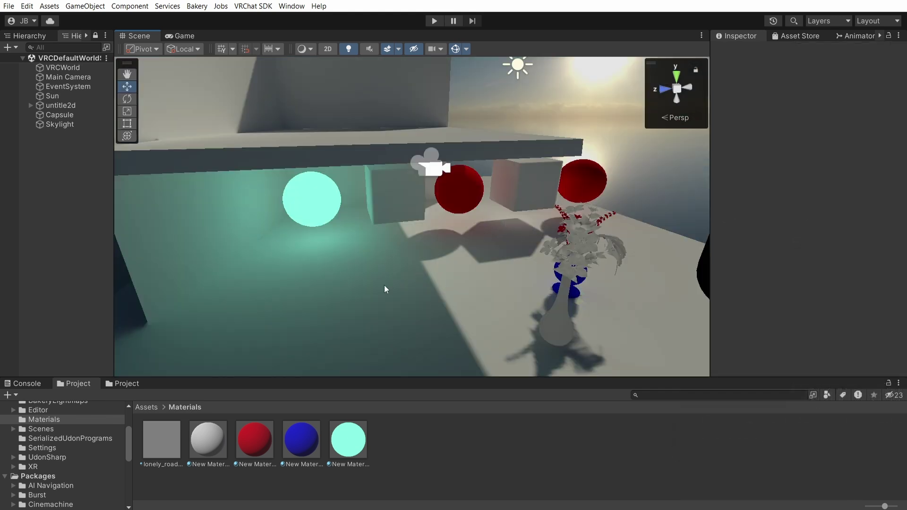
pyautogui.click(356, 255)
pyautogui.scroll(-4, 826, 321)
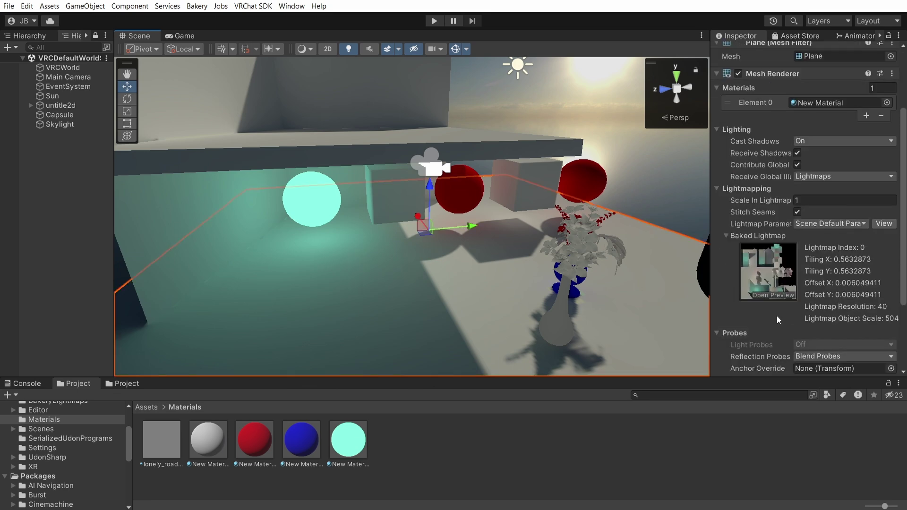
pyautogui.click(769, 295)
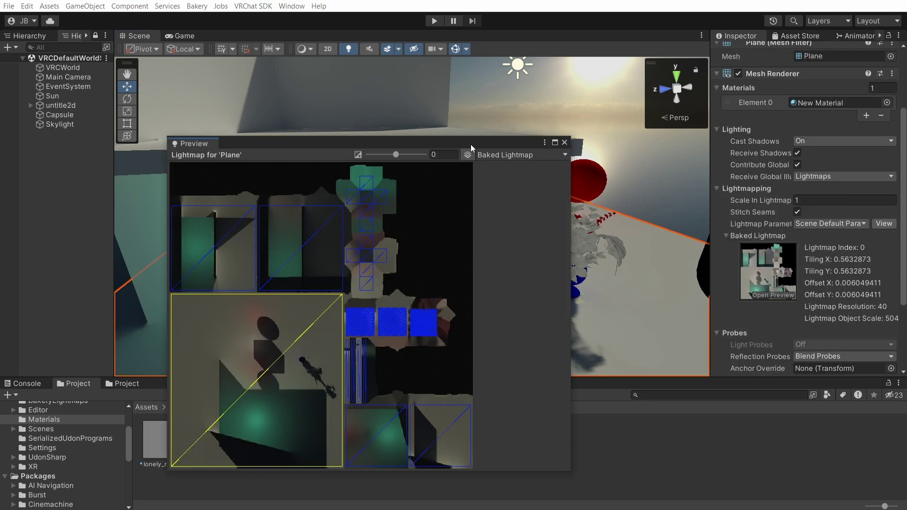
# Examine the colored light, baked shadows and UV layout across the floor plane's lightmap, closing the preview when done
pyautogui.moveTo(471, 143); pyautogui.dragTo(743, 66)
pyautogui.scroll(5, 562, 319)
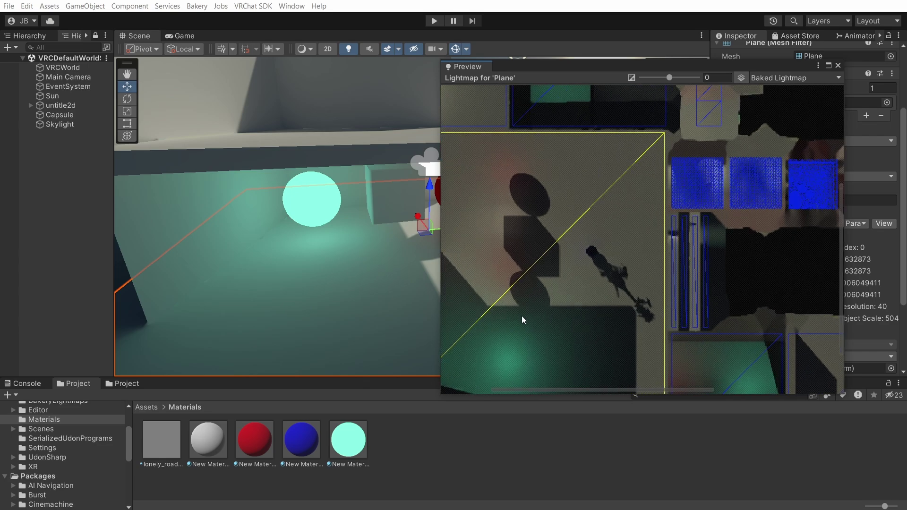
pyautogui.moveTo(522, 319); pyautogui.dragTo(600, 259)
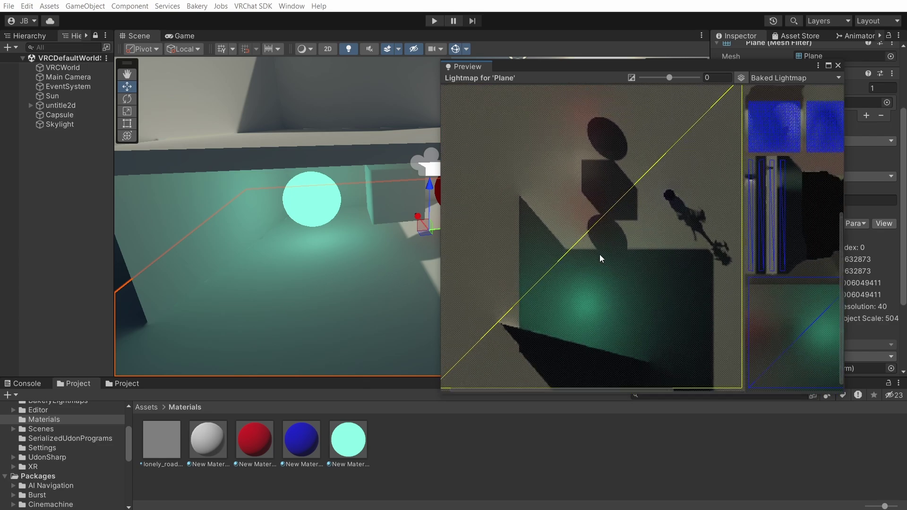
pyautogui.scroll(-5, 601, 253)
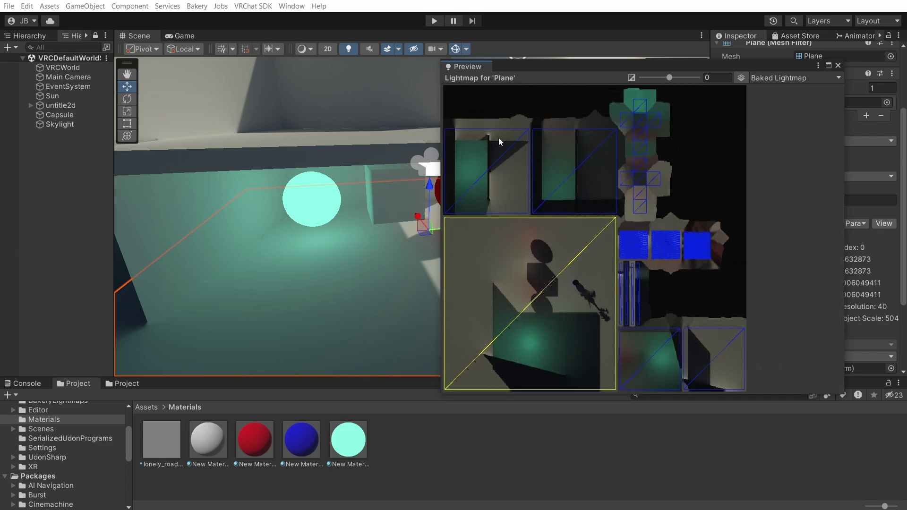
pyautogui.scroll(5, 603, 330)
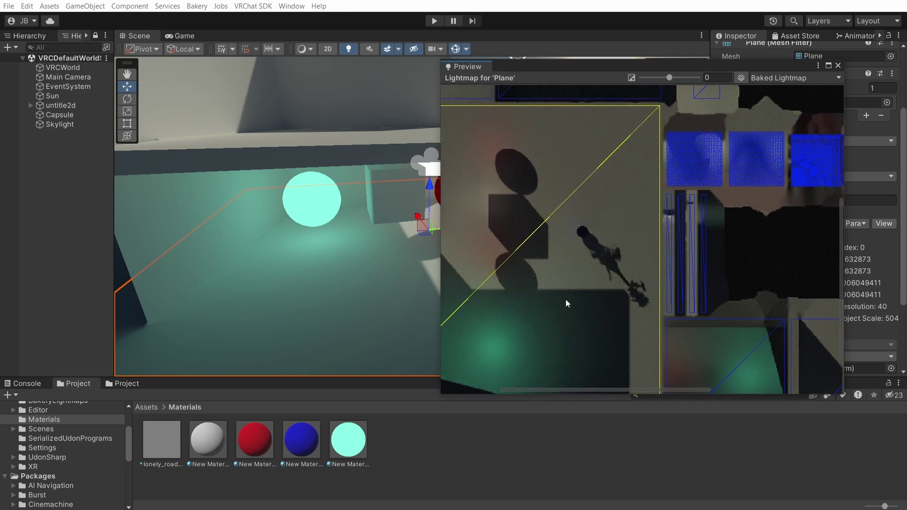
pyautogui.moveTo(566, 303); pyautogui.dragTo(555, 346)
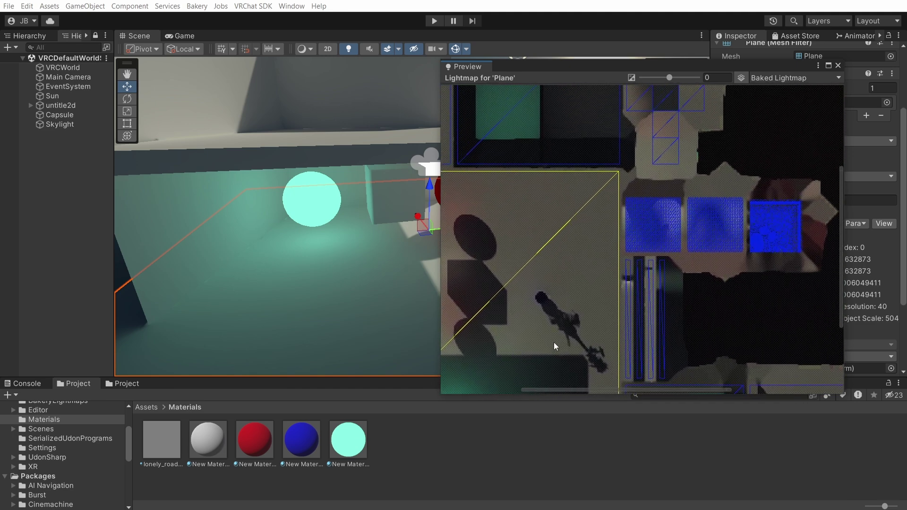
pyautogui.scroll(5, 668, 259)
pyautogui.hscroll(4, 682, 249)
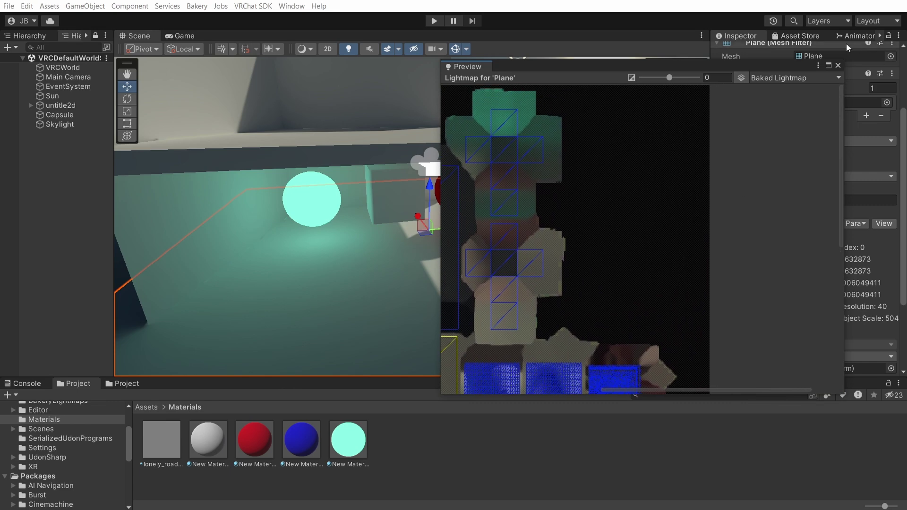
pyautogui.click(839, 66)
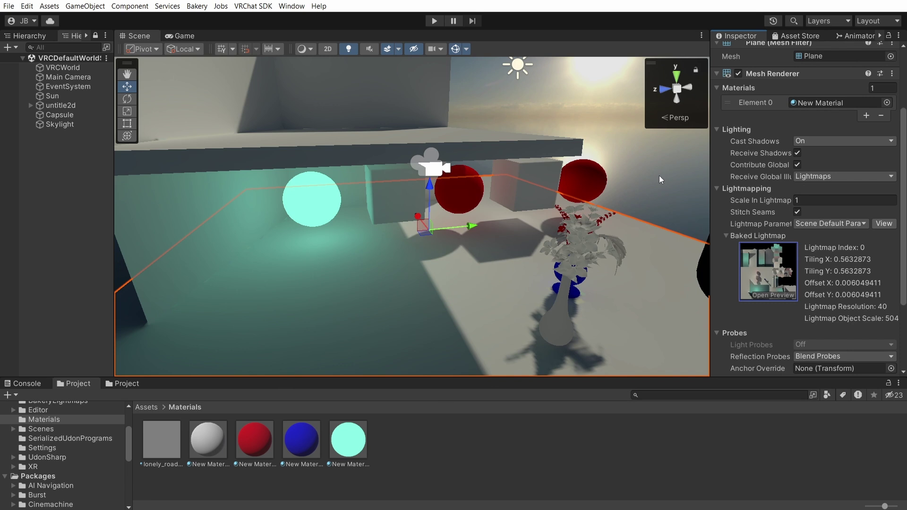
# Move the VRCWorld object in front of the cubes, to position X -2.321, Y 0.632, Z 0.65
pyautogui.click(64, 67)
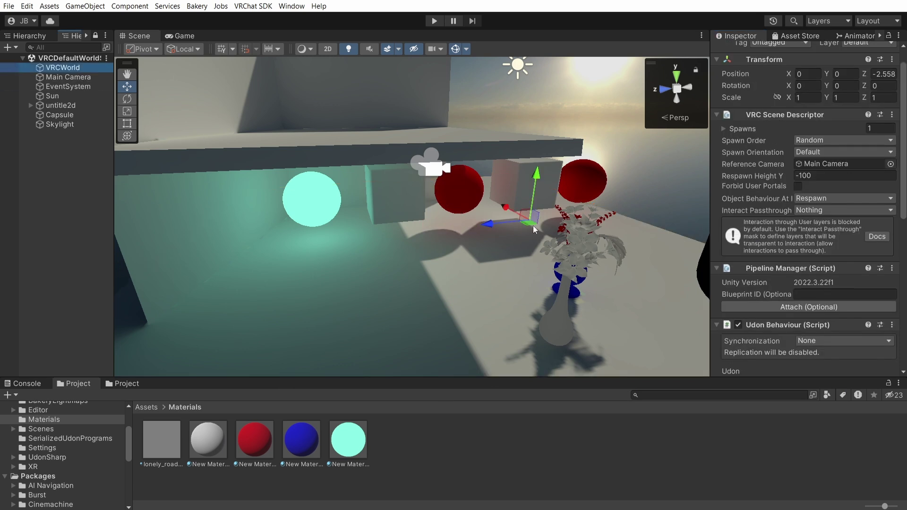
pyautogui.moveTo(533, 229); pyautogui.dragTo(433, 307)
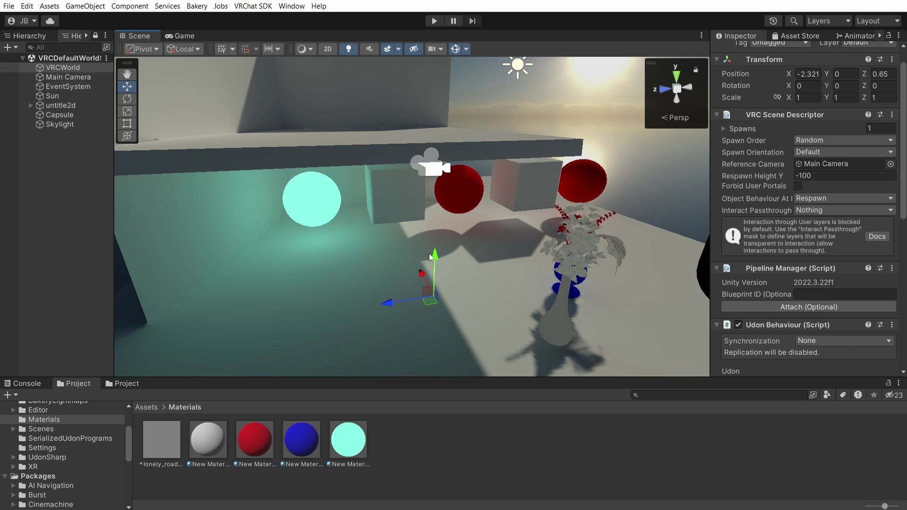
pyautogui.moveTo(434, 257); pyautogui.dragTo(436, 215)
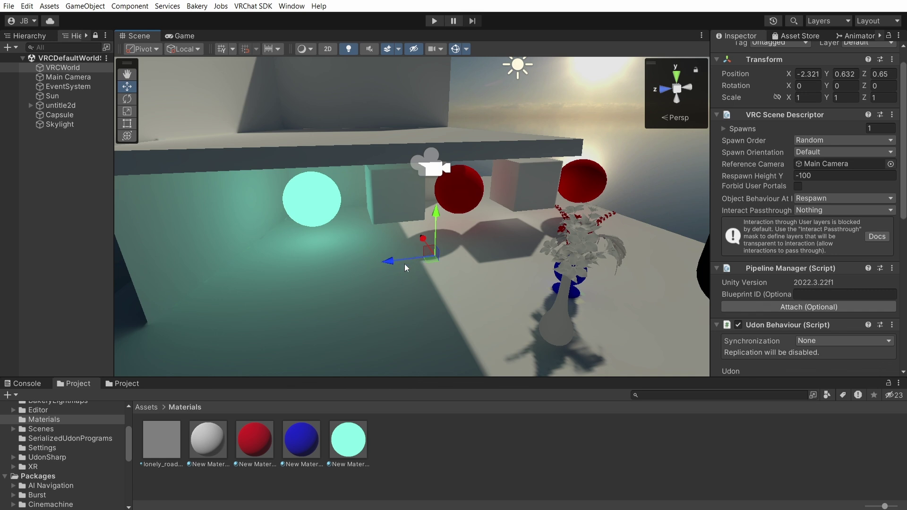
# Add a Box Collider component to the floor plane
pyautogui.moveTo(405, 268); pyautogui.dragTo(415, 264, button='right')
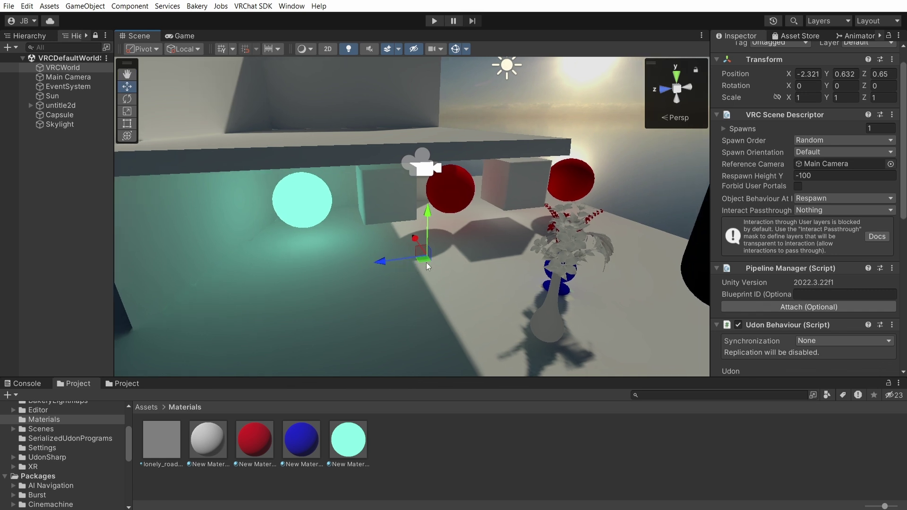
pyautogui.moveTo(421, 261); pyautogui.dragTo(376, 249, button='right')
pyautogui.click(376, 246)
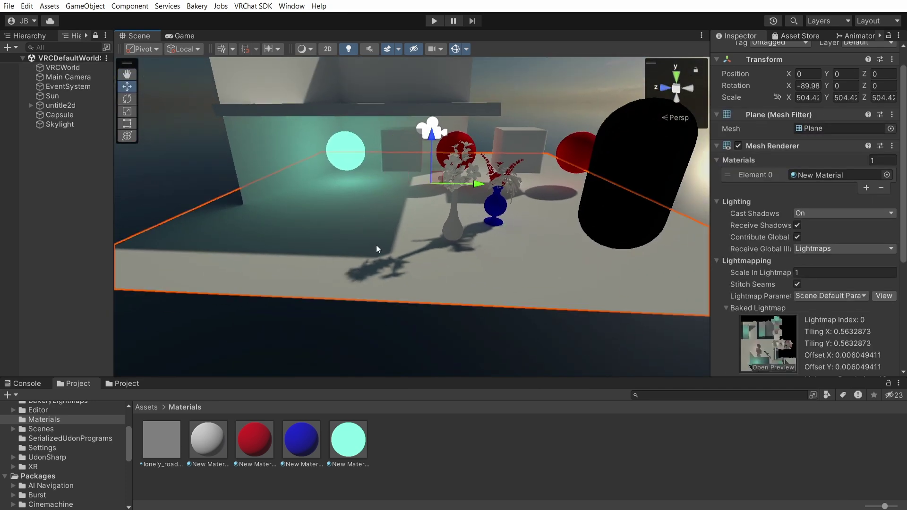
pyautogui.scroll(-5, 831, 294)
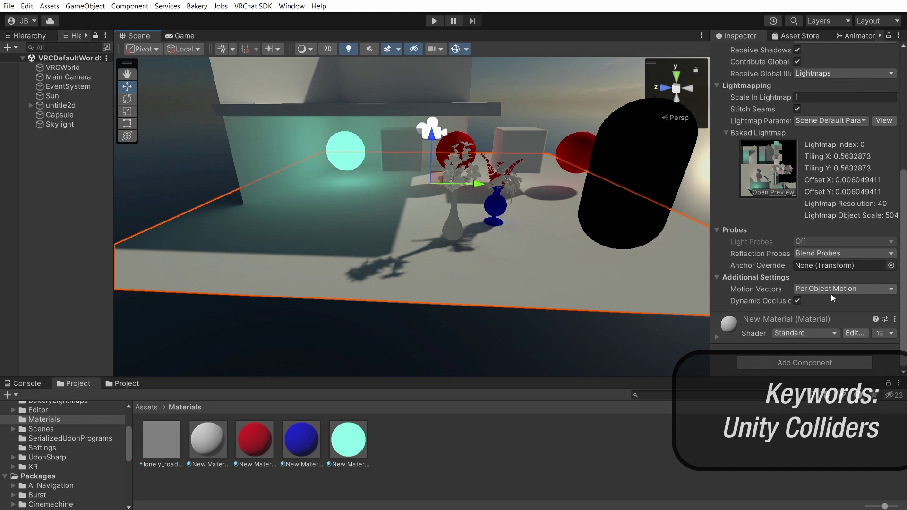
pyautogui.click(796, 361)
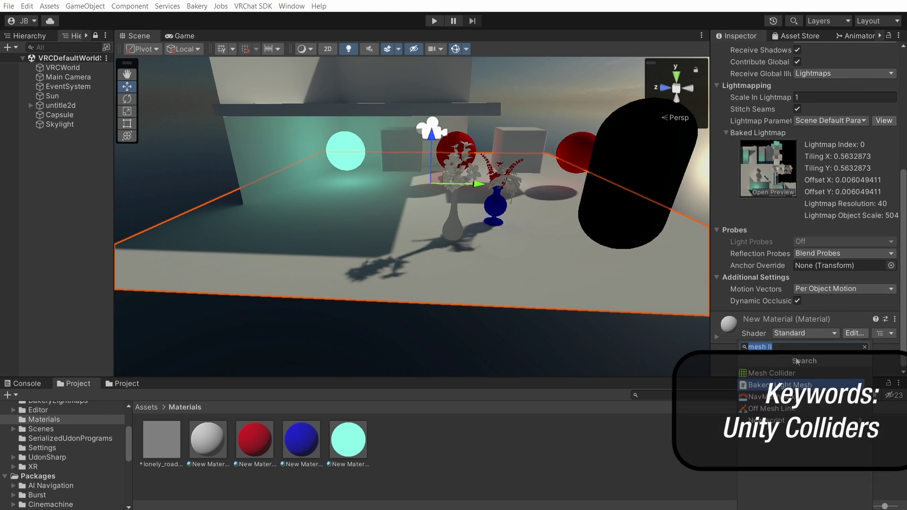
pyautogui.write('bow')
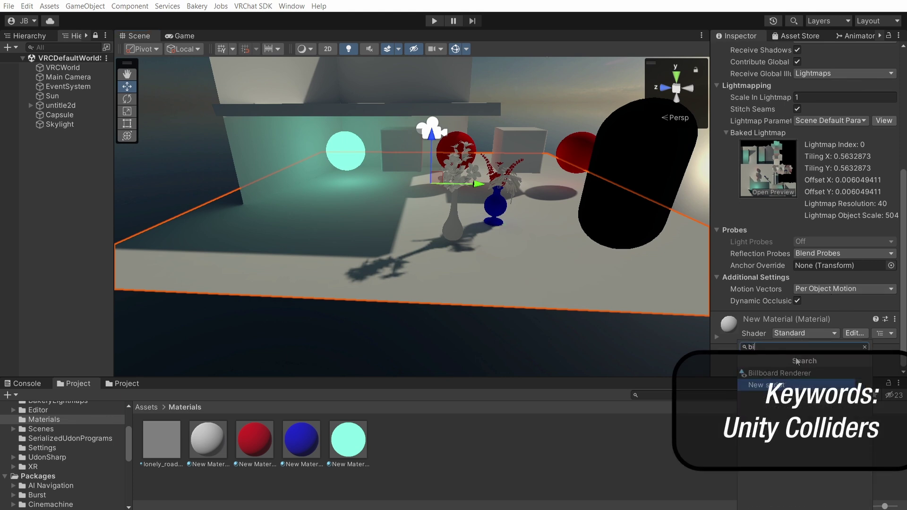
pyautogui.press('BackSpace')
pyautogui.write('x')
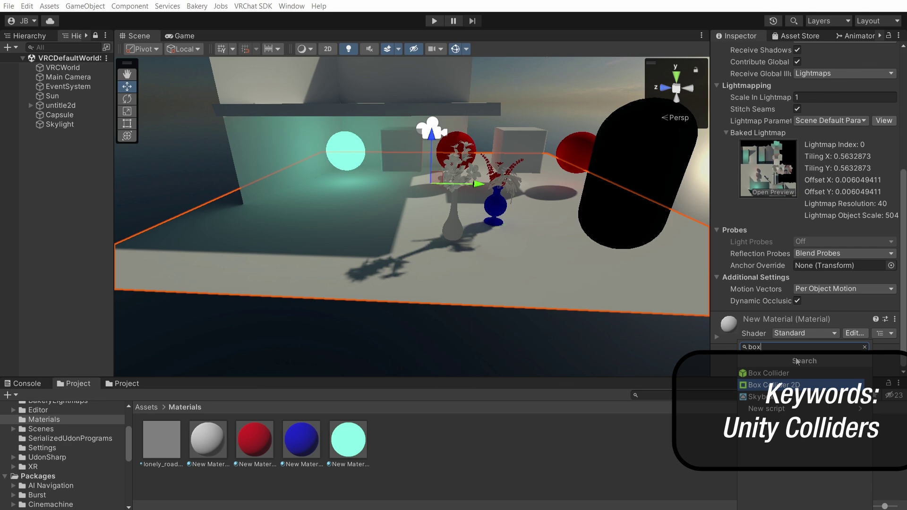
pyautogui.click(768, 373)
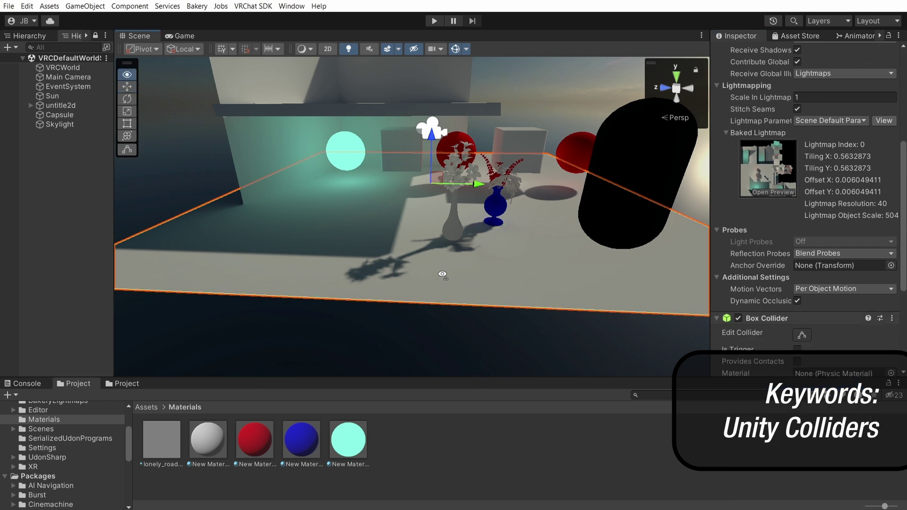
# Open the VRChat SDK control panel's world builder and name the world "x"
pyautogui.keyDown('alt'); pyautogui.moveTo(491, 264); pyautogui.dragTo(610, 257); pyautogui.keyUp('alt')
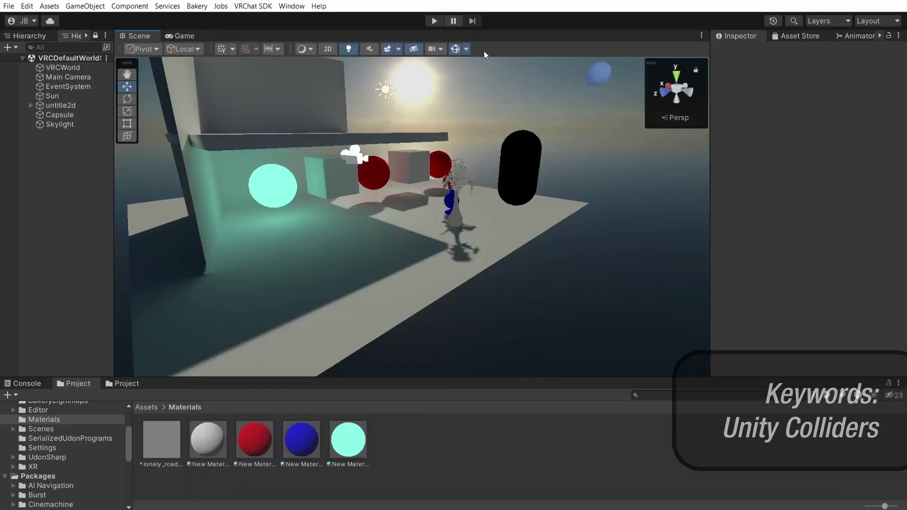
pyautogui.click(266, 6)
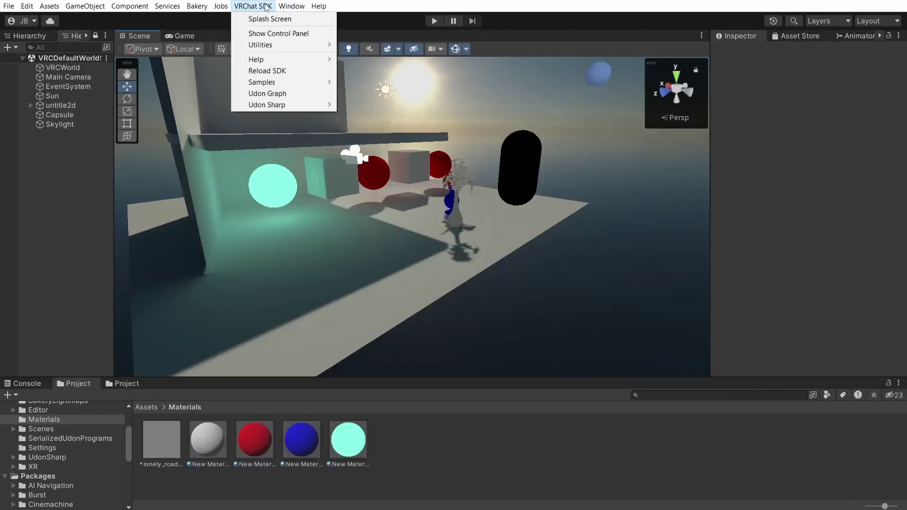
pyautogui.click(284, 37)
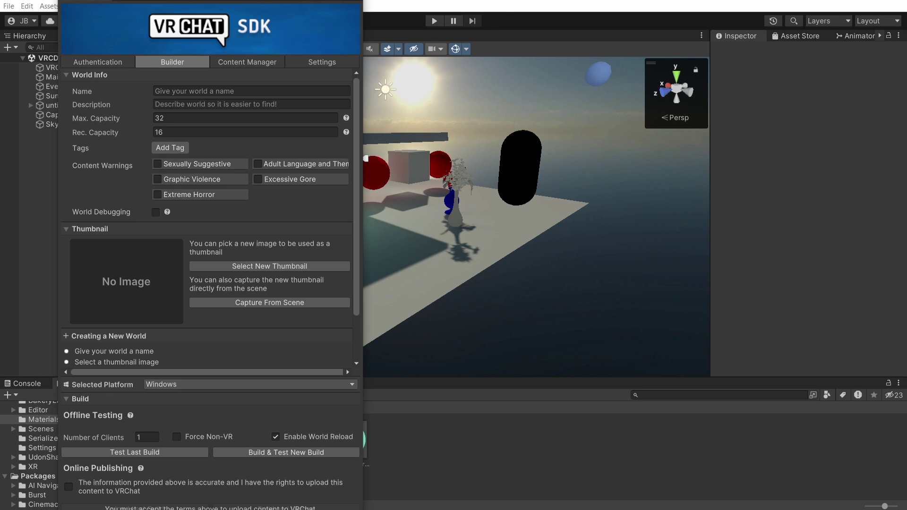
pyautogui.moveTo(295, 3); pyautogui.dragTo(590, 14)
pyautogui.click(531, 108)
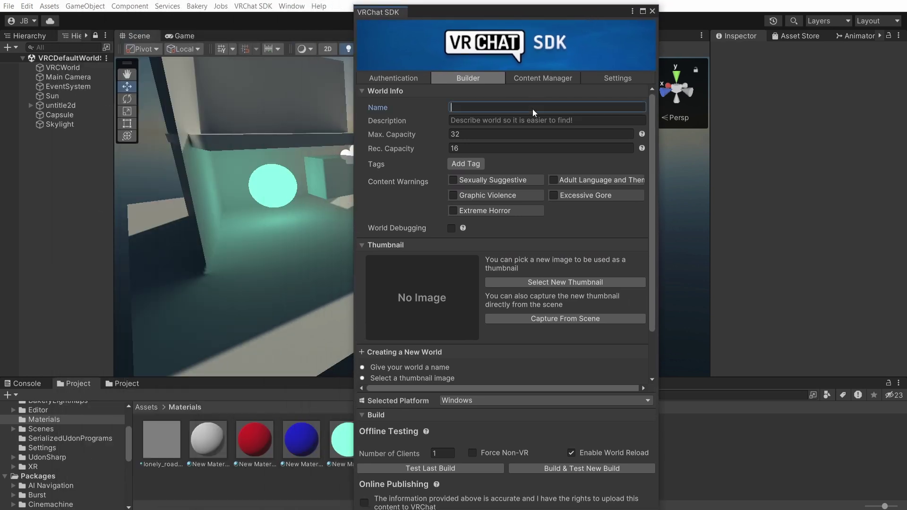
pyautogui.write('x')
# Capture the world thumbnail from the current scene view and accept the content rights statement for online publishing
pyautogui.click(569, 320)
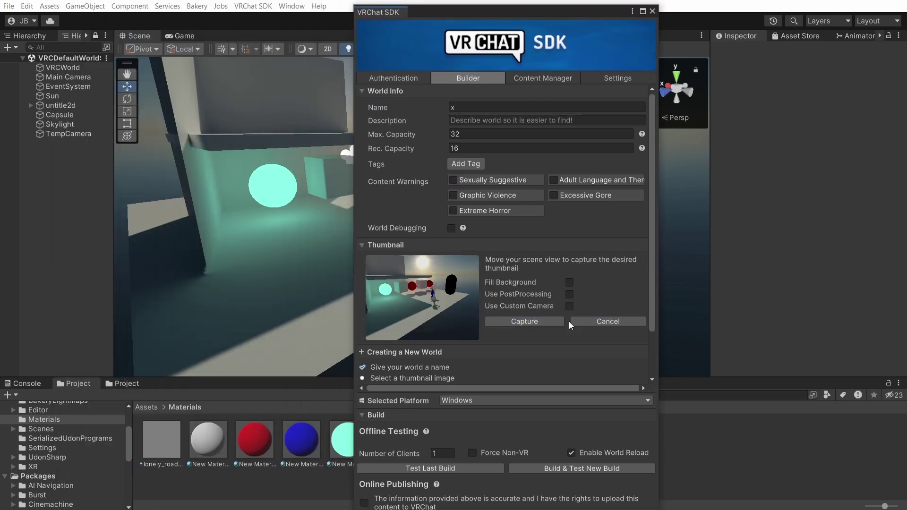
pyautogui.click(560, 321)
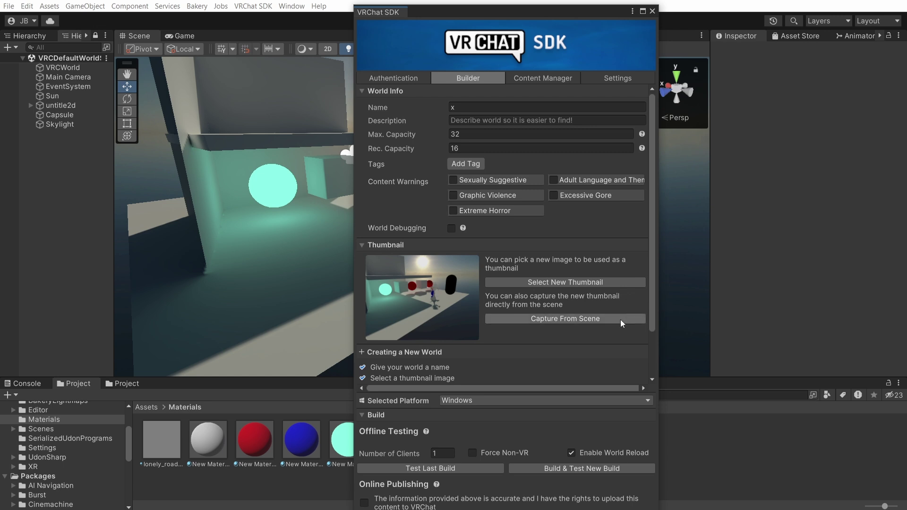
pyautogui.scroll(-3, 619, 319)
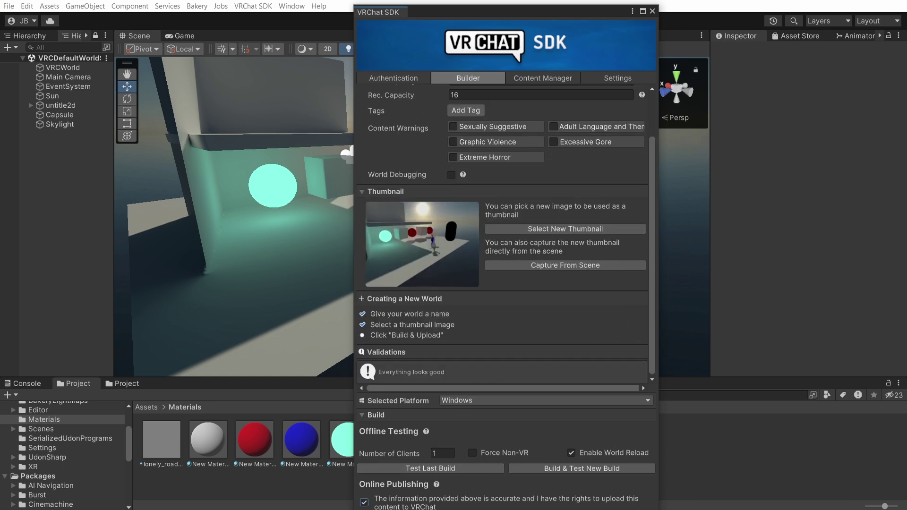
# Build a new version of the world for Windows and launch it as an offline test with one client
pyautogui.moveTo(580, 7); pyautogui.dragTo(578, 0)
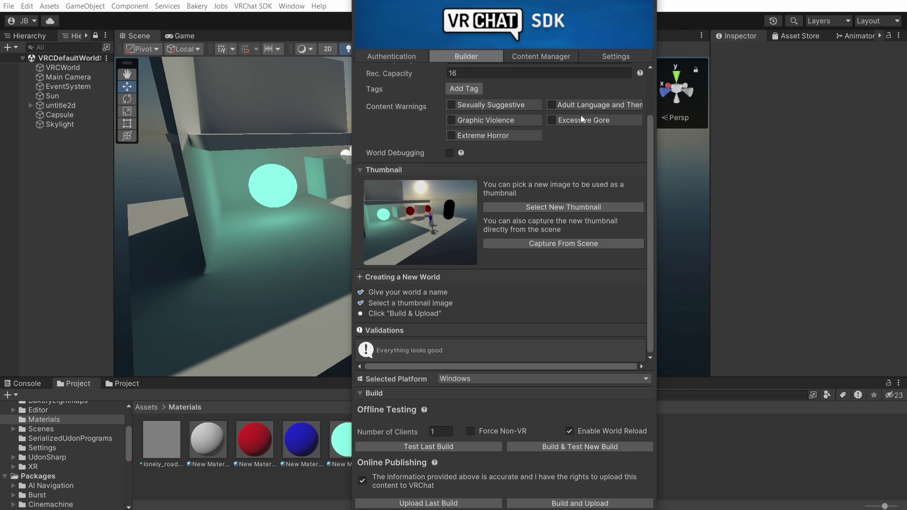
pyautogui.click(567, 445)
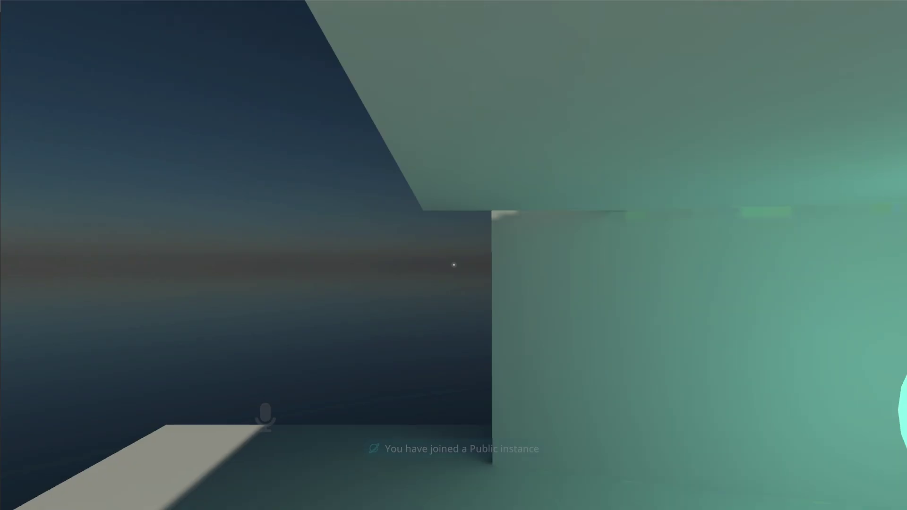
# Walk through the test world to examine the baked lighting on the teal sphere, cubes, red spheres, vases and capsule
pyautogui.press('w')
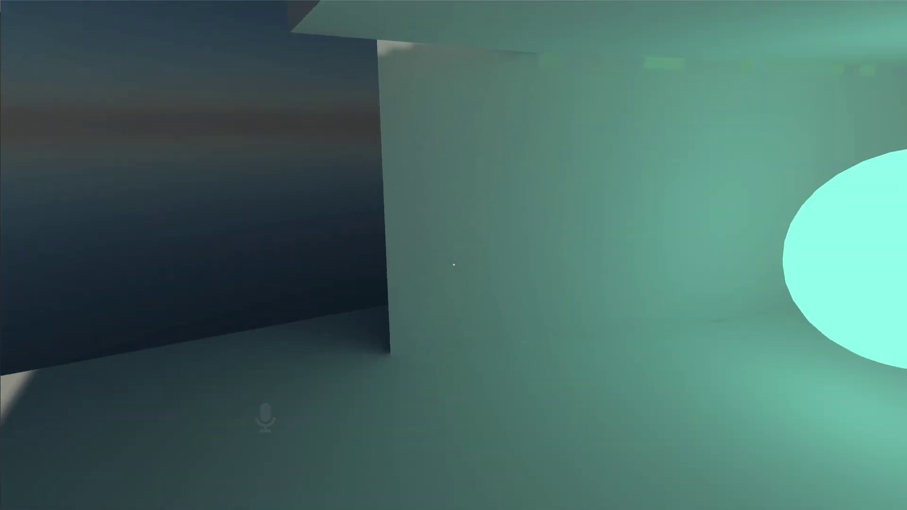
pyautogui.press('w')
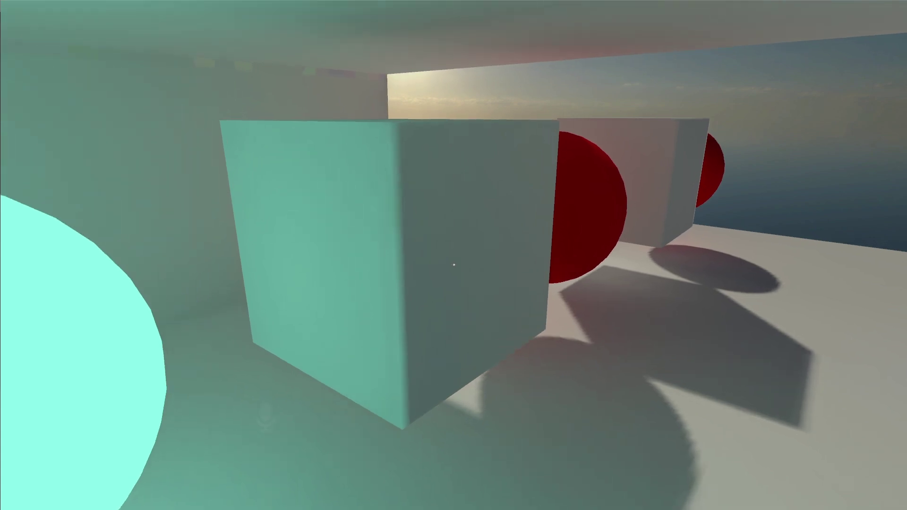
pyautogui.press('w')
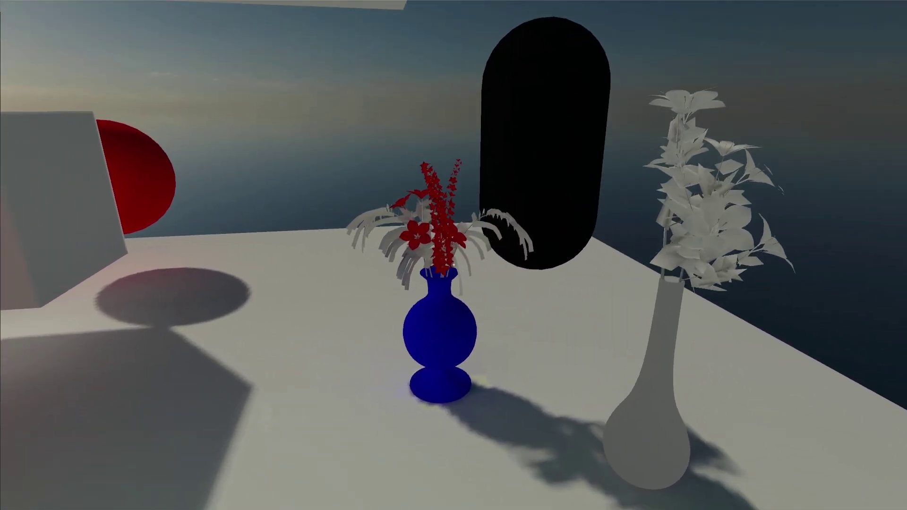
pyautogui.press('w')
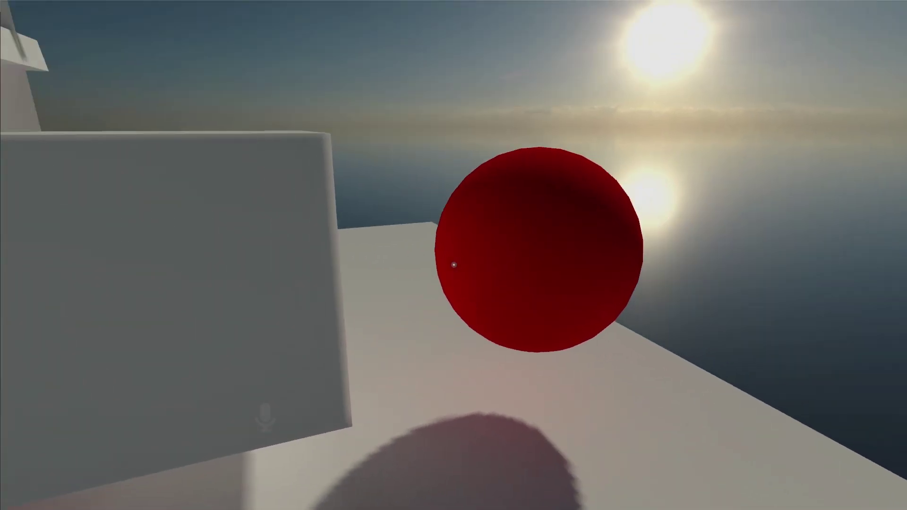
pyautogui.press('w')
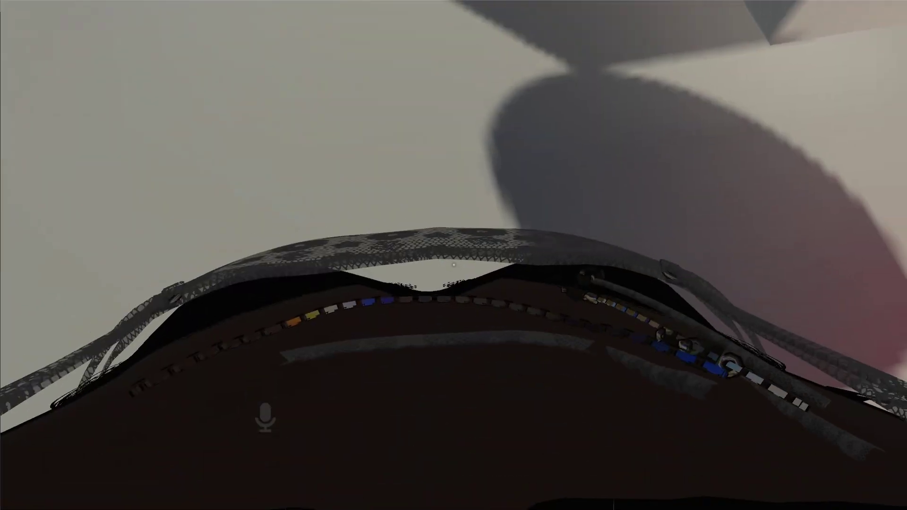
pyautogui.press('w')
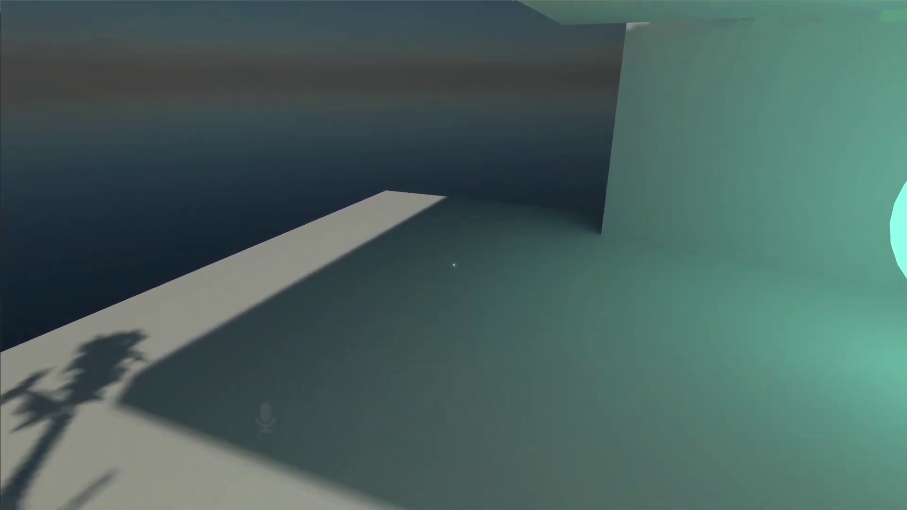
pyautogui.press('w')
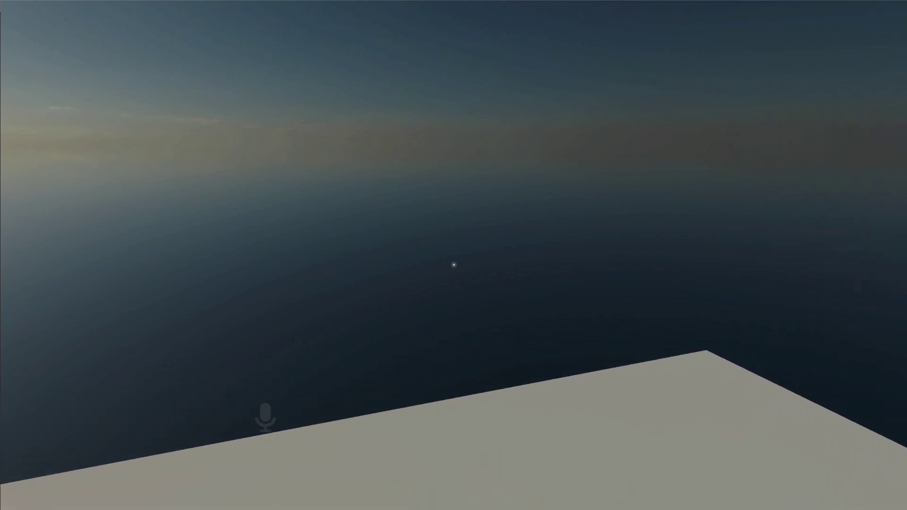
# Turn on the personal mirror to examine the avatar's lighting in the test world, and switch the mirror off again
pyautogui.press('r')
pyautogui.click(543, 324)
pyautogui.click(515, 331)
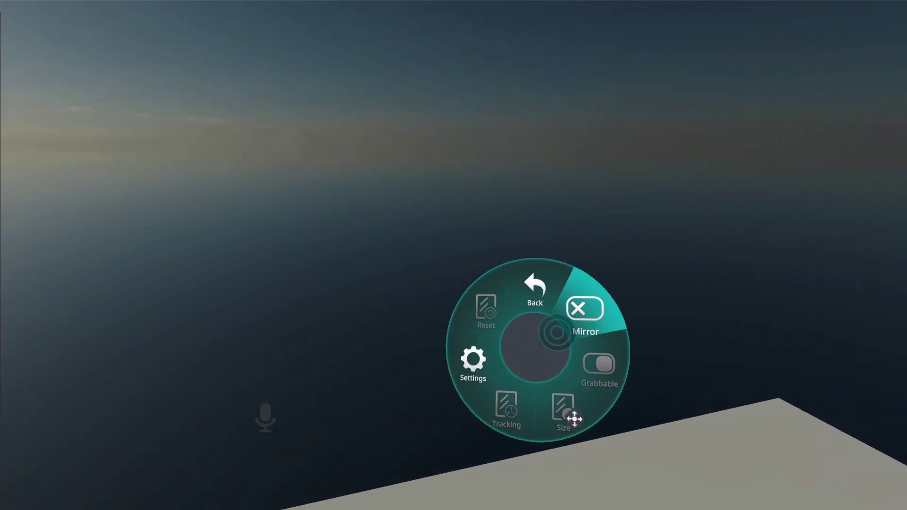
pyautogui.click(557, 332)
pyautogui.press('r')
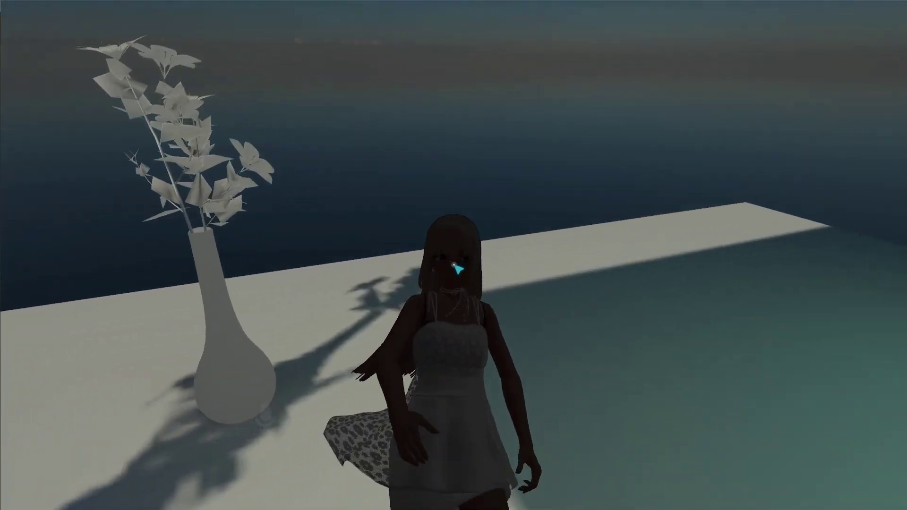
pyautogui.press('r')
pyautogui.click(557, 333)
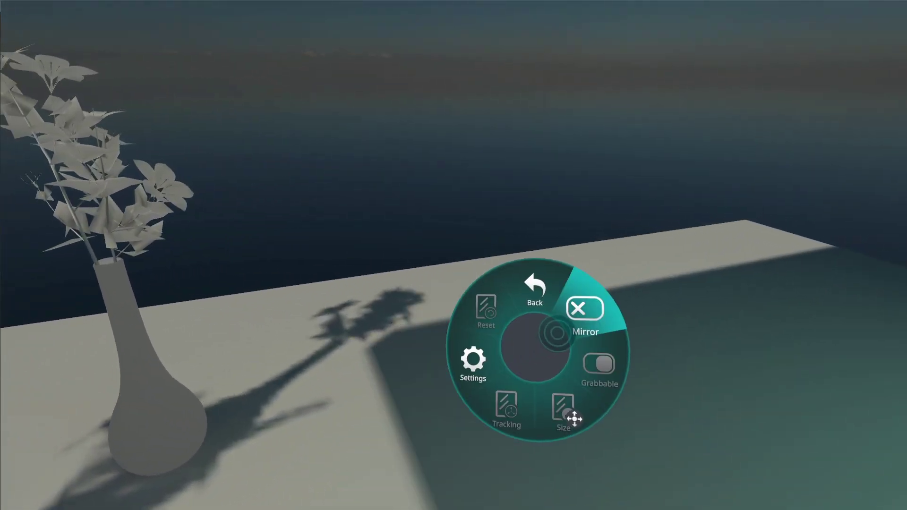
pyautogui.press('w')
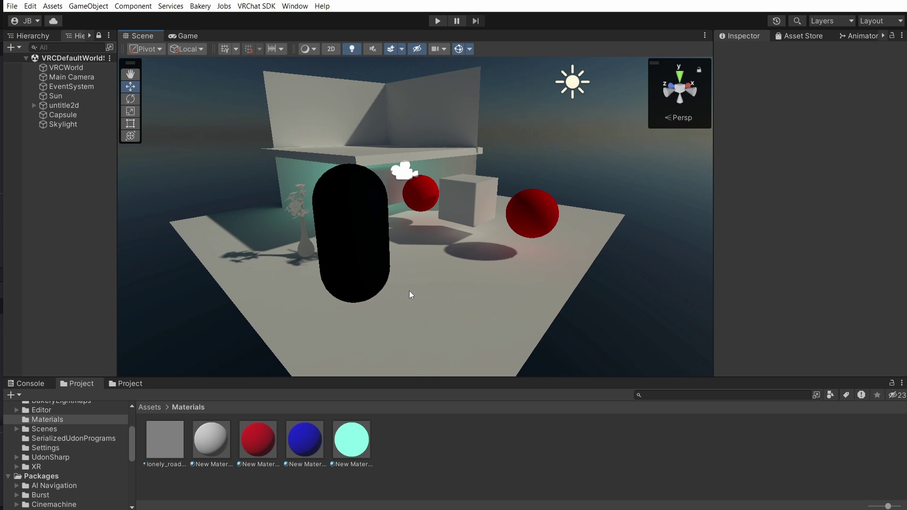
# Try moving the cube between the two red spheres and undo the move
pyautogui.click(372, 251)
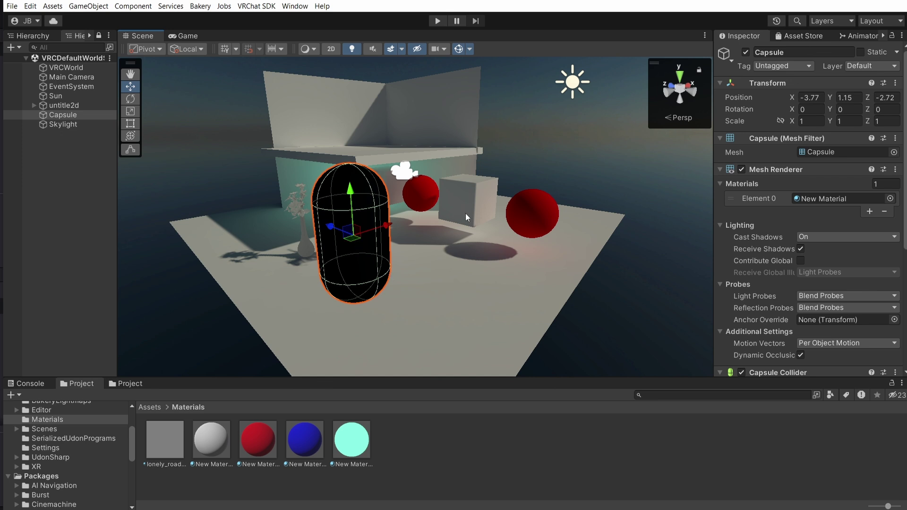
pyautogui.click(483, 194)
pyautogui.moveTo(482, 194); pyautogui.dragTo(443, 200, button='right')
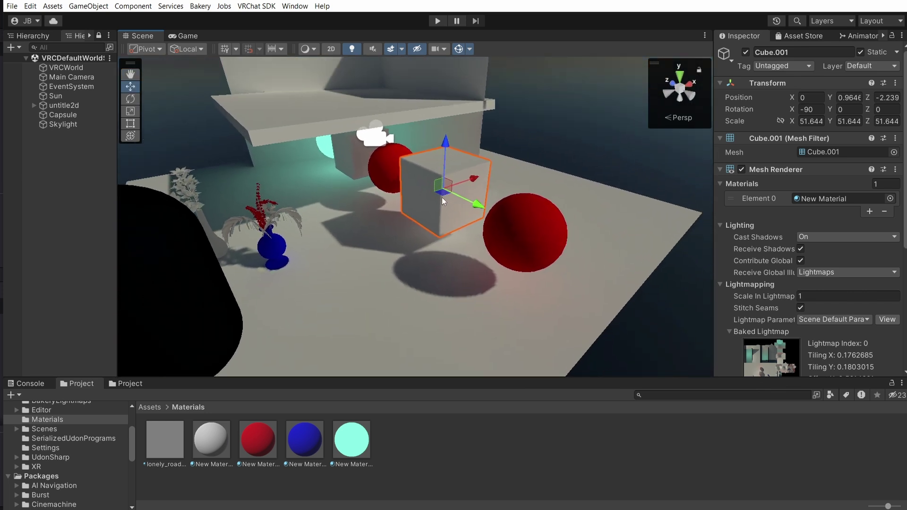
pyautogui.moveTo(443, 200); pyautogui.dragTo(339, 271)
pyautogui.hotkey('ctrl', 'z')
# Examine the selected cube's baked lightmap in a full preview and close the preview
pyautogui.scroll(-5, 772, 296)
pyautogui.click(772, 295)
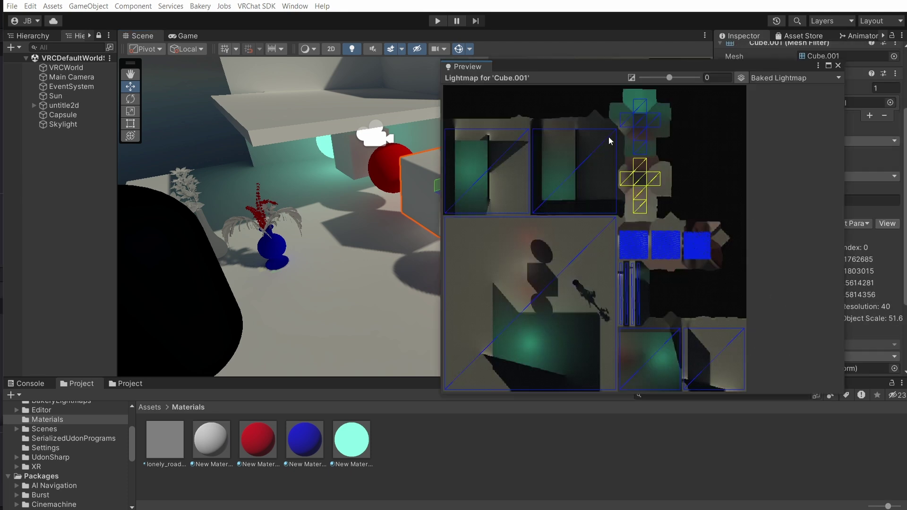
pyautogui.click(838, 65)
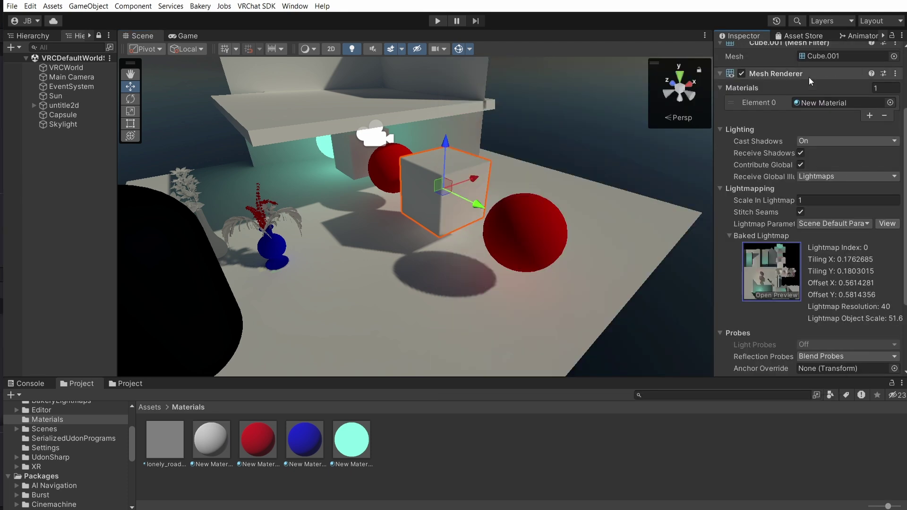
# Examine the black capsule's lighting and probe settings against the baked objects around it
pyautogui.keyDown('alt'); pyautogui.moveTo(463, 217); pyautogui.dragTo(341, 260); pyautogui.keyUp('alt')
pyautogui.click(299, 240)
pyautogui.hotkey('ctrl', 'z')
pyautogui.keyDown('alt'); pyautogui.moveTo(409, 288); pyautogui.dragTo(434, 252); pyautogui.keyUp('alt')
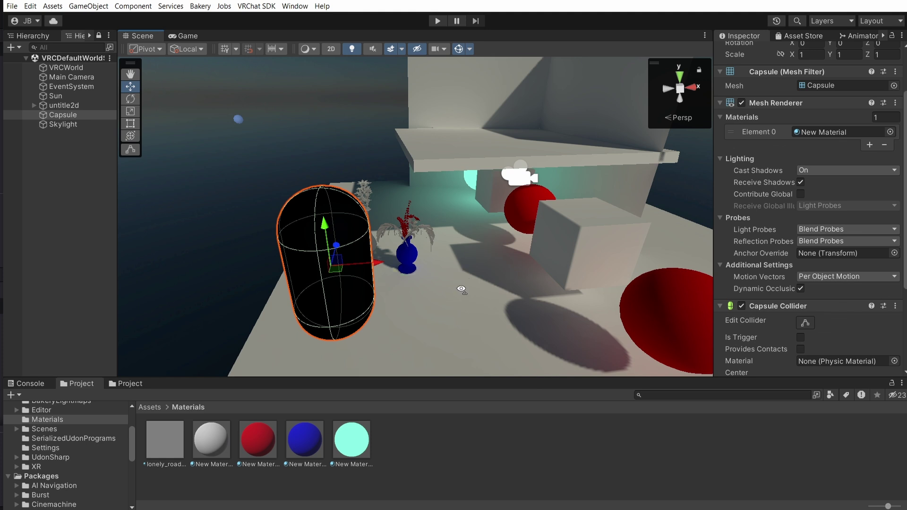
pyautogui.keyDown('alt'); pyautogui.moveTo(460, 289); pyautogui.dragTo(533, 321); pyautogui.keyUp('alt')
# Add a Light Probe Group to the scene and position it at about X -1.826, Y 1.588, Z -3.179
pyautogui.rightClick(81, 212)
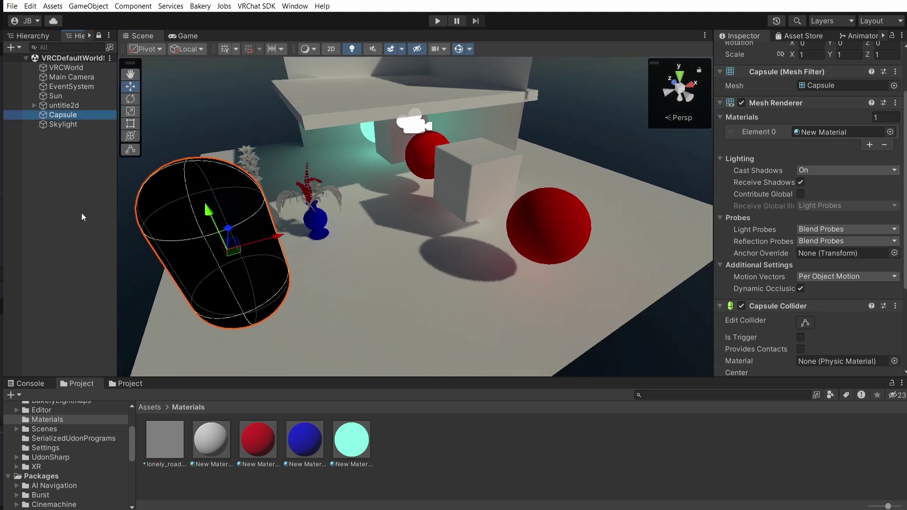
pyautogui.moveTo(147, 391)
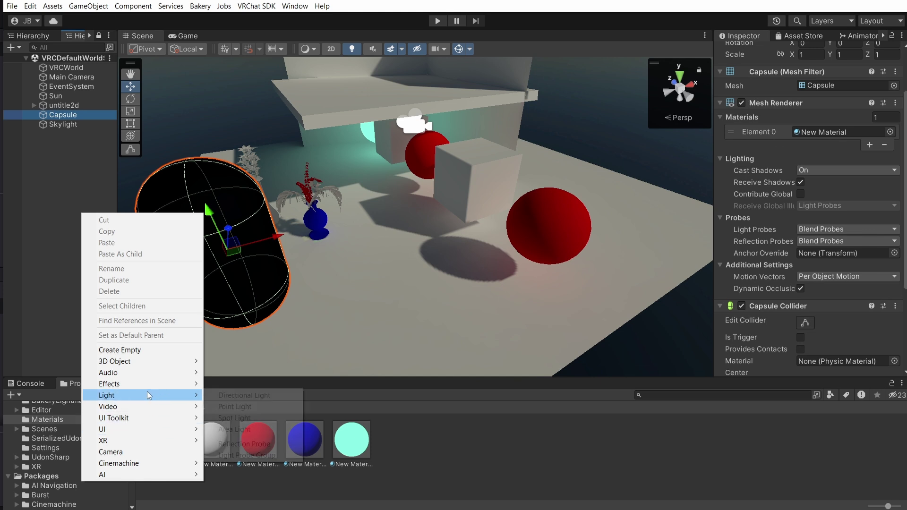
pyautogui.click(255, 454)
pyautogui.moveTo(415, 222); pyautogui.dragTo(377, 65)
pyautogui.moveTo(381, 112); pyautogui.dragTo(397, 175)
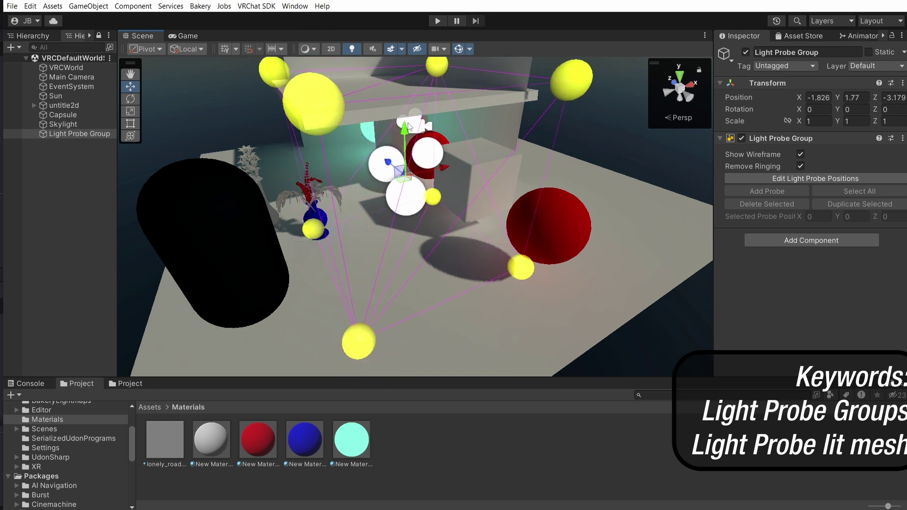
pyautogui.moveTo(409, 126); pyautogui.dragTo(411, 141)
# Scale the Light Probe Group uniformly to about 0.42 and move it to about X -2.362, Y 1.155, Z -3.788
pyautogui.press('e')
pyautogui.press('r')
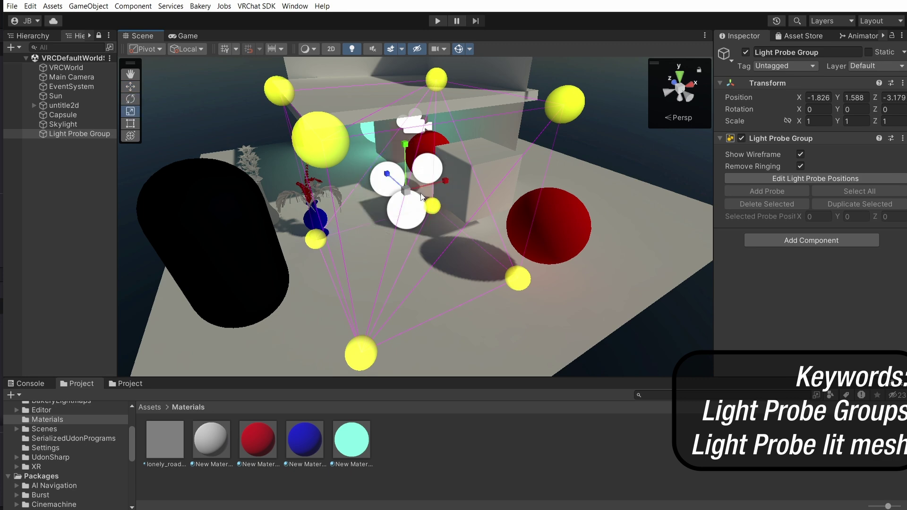
pyautogui.moveTo(406, 190); pyautogui.dragTo(392, 279)
pyautogui.press('w')
pyautogui.press('s')
pyautogui.moveTo(393, 279); pyautogui.dragTo(562, 281, button='right')
pyautogui.press('a')
pyautogui.press('w')
pyautogui.press('s')
pyautogui.moveTo(509, 191); pyautogui.dragTo(343, 203, button='right')
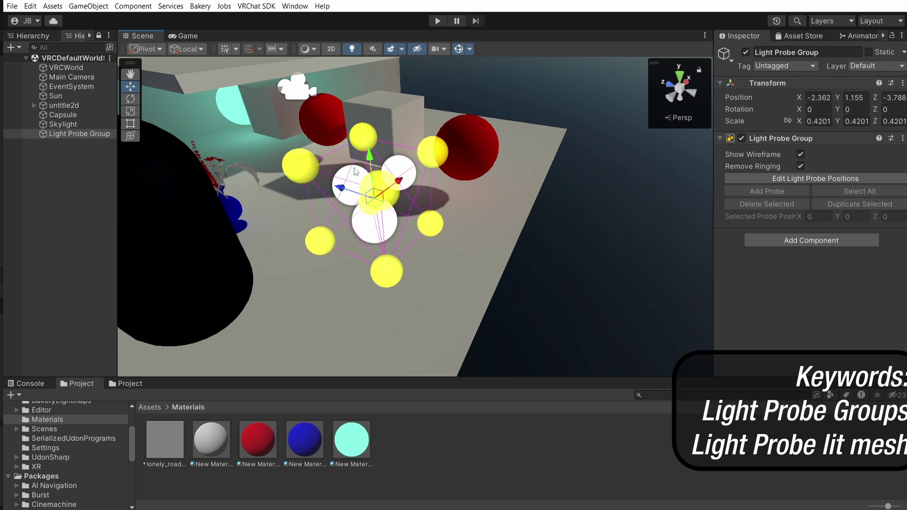
# Render the light probes with Bakery, saving the modified scene, and close the Bakery window
pyautogui.click(225, 270)
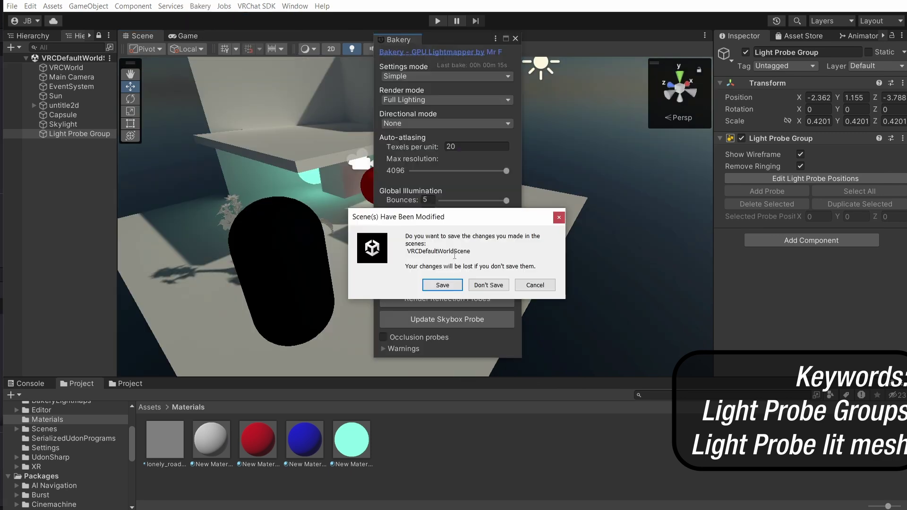
pyautogui.click(456, 286)
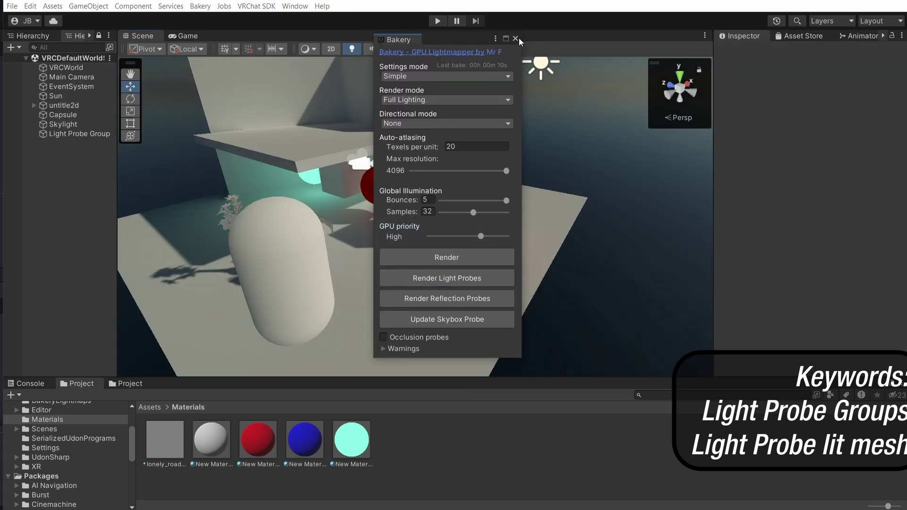
pyautogui.click(515, 38)
# Move the capsule across the floor past the shaded teal area to about X -4.668, Y 1.15, Z 2.571 to compare its lighting
pyautogui.click(428, 256)
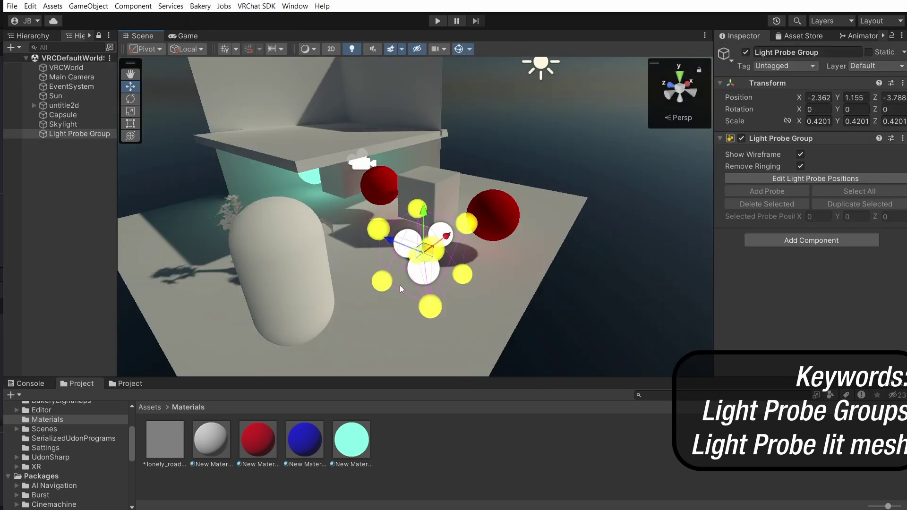
pyautogui.click(316, 279)
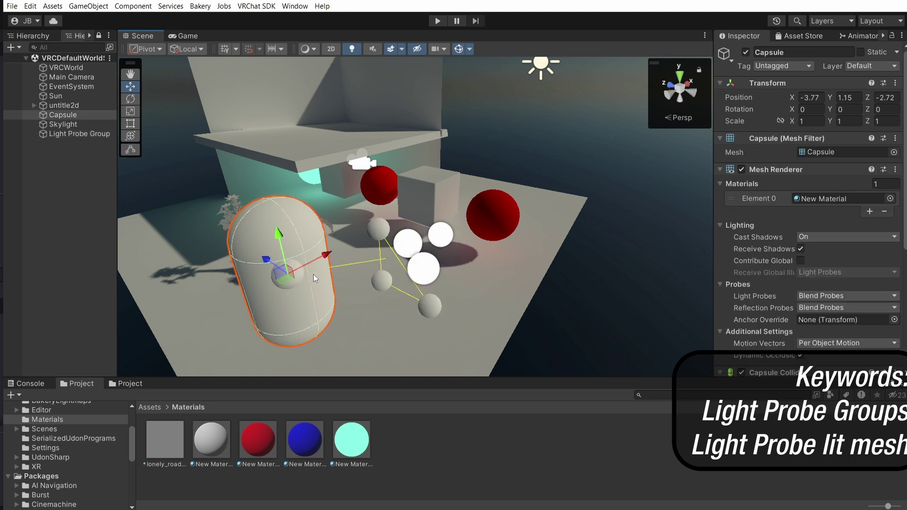
pyautogui.moveTo(289, 286); pyautogui.dragTo(468, 301)
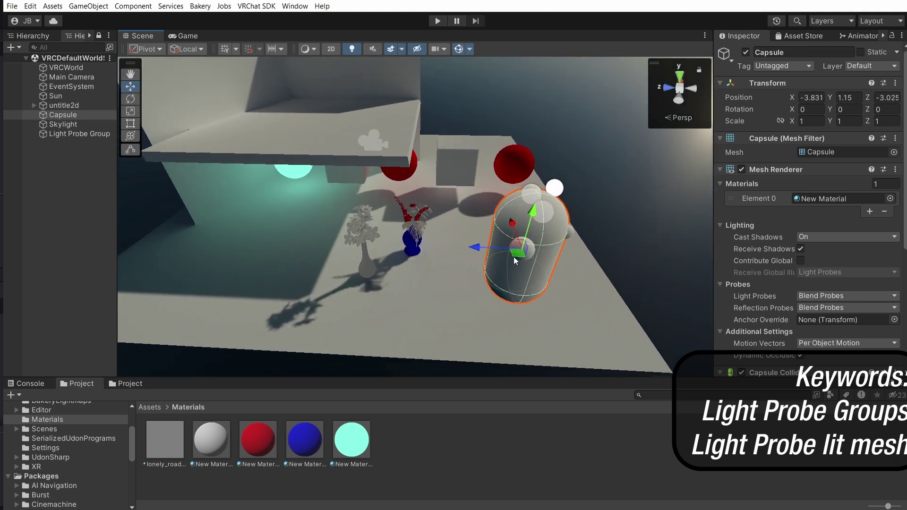
pyautogui.moveTo(513, 257); pyautogui.dragTo(215, 222)
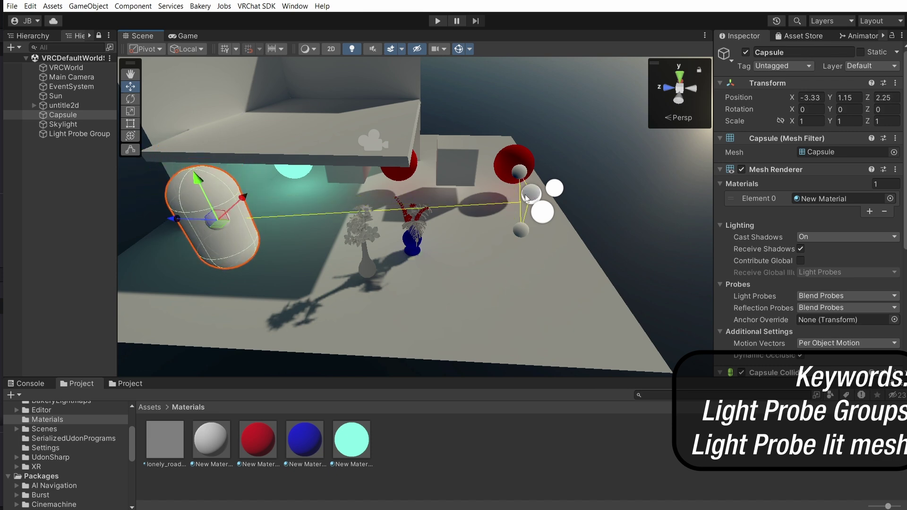
pyautogui.keyDown('alt'); pyautogui.moveTo(525, 195); pyautogui.dragTo(386, 194); pyautogui.keyUp('alt')
pyautogui.keyDown('alt'); pyautogui.moveTo(386, 193); pyautogui.dragTo(417, 189); pyautogui.keyUp('alt')
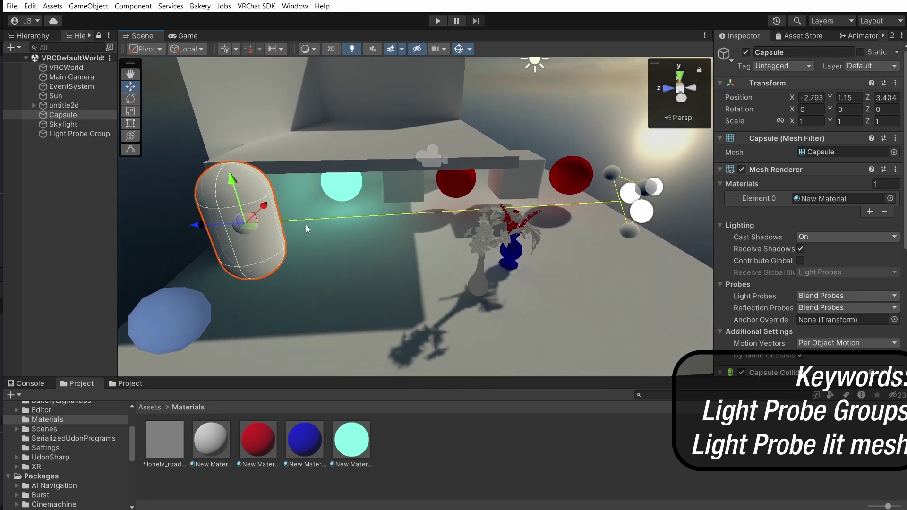
pyautogui.moveTo(245, 223); pyautogui.dragTo(247, 314)
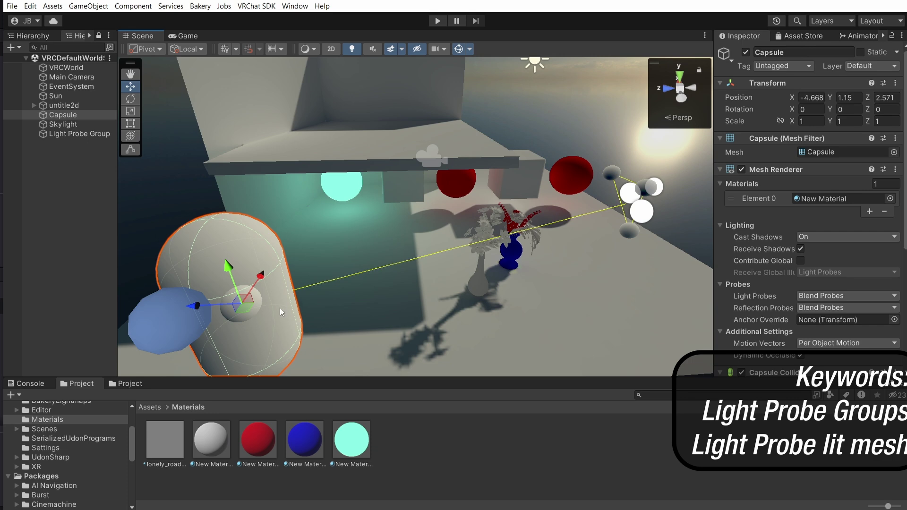
# Duplicate the Light Probe Group twice, placing one copy near the vases and the other at about X -3.136, Y 1.155, Z 4.193
pyautogui.click(635, 208)
pyautogui.keyDown('alt'); pyautogui.moveTo(636, 207); pyautogui.dragTo(298, 213); pyautogui.keyUp('alt')
pyautogui.hotkey('ctrl', 'd')
pyautogui.hotkey('ctrl', 'd')
pyautogui.keyDown('alt'); pyautogui.moveTo(297, 213); pyautogui.dragTo(469, 238); pyautogui.keyUp('alt')
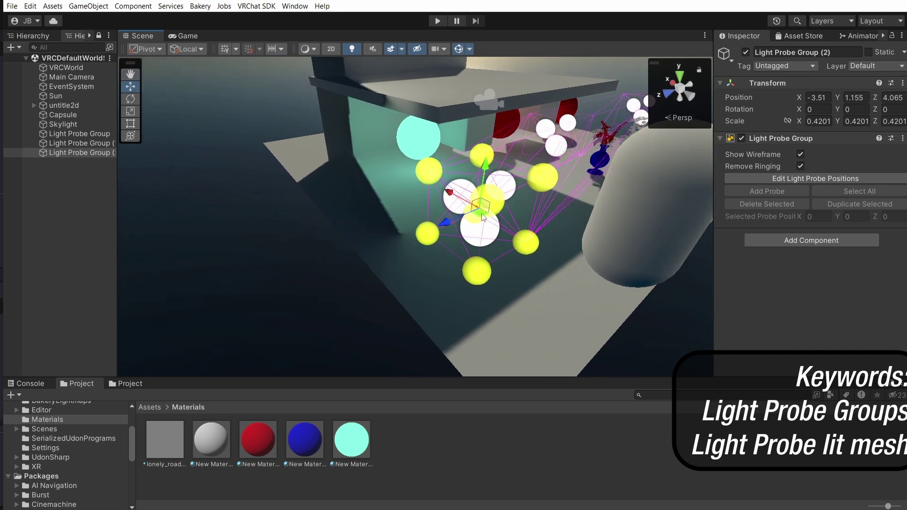
pyautogui.moveTo(480, 205); pyautogui.dragTo(354, 217)
pyautogui.scroll(-8, 588, 189)
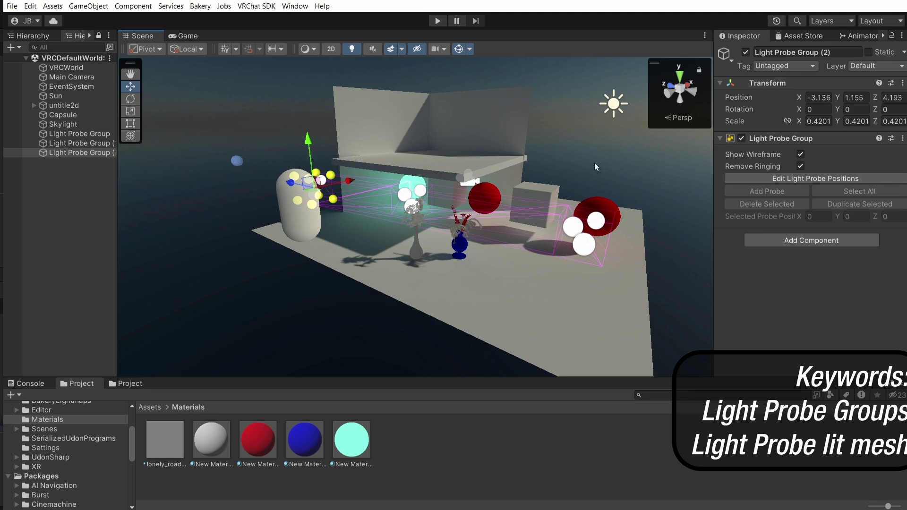
# Re-render the light probes in Bakery with all three Light Probe Groups in the scene
pyautogui.click(594, 163)
pyautogui.click(200, 5)
pyautogui.click(211, 20)
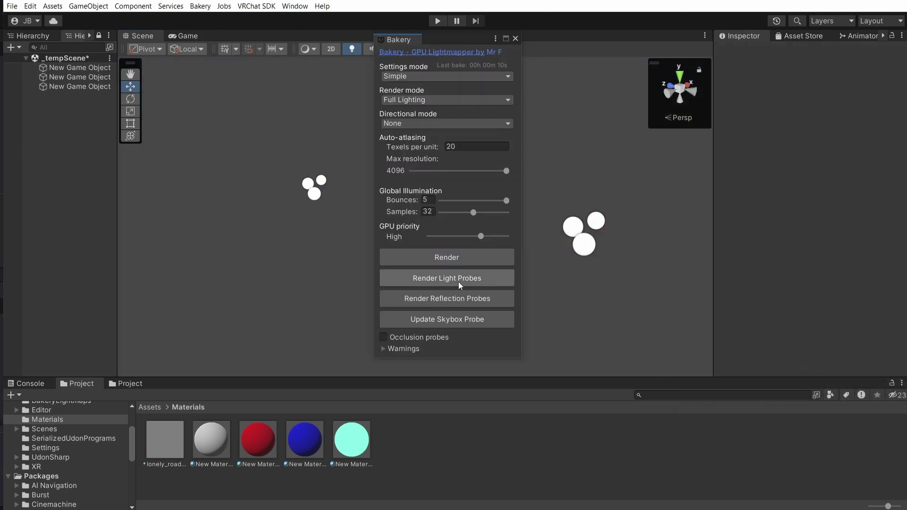
pyautogui.click(458, 282)
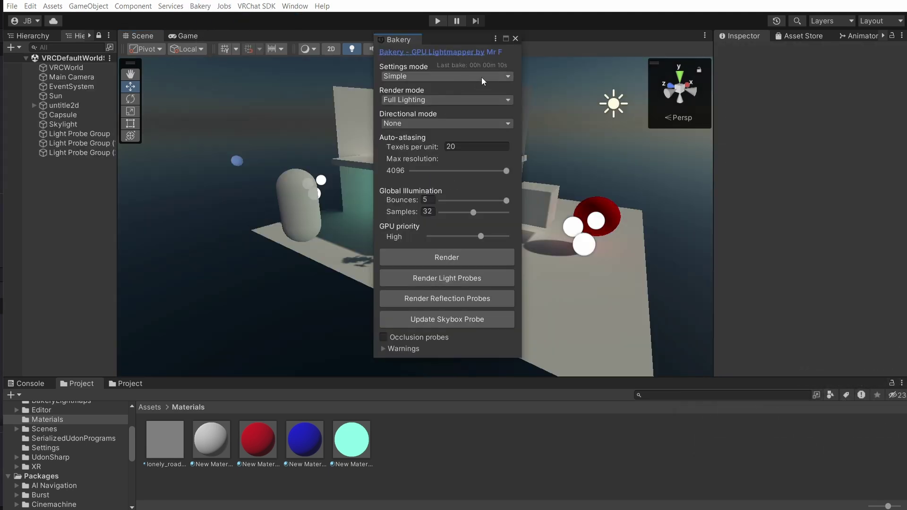
# Close the Bakery window and move the capsule to about X -2.5, Y 1.15, Z 2.36 beside the glowing teal sphere to check its lighting
pyautogui.click(515, 38)
pyautogui.moveTo(529, 203); pyautogui.dragTo(444, 222, button='right')
pyautogui.click(444, 222)
pyautogui.scroll(-5, 453, 222)
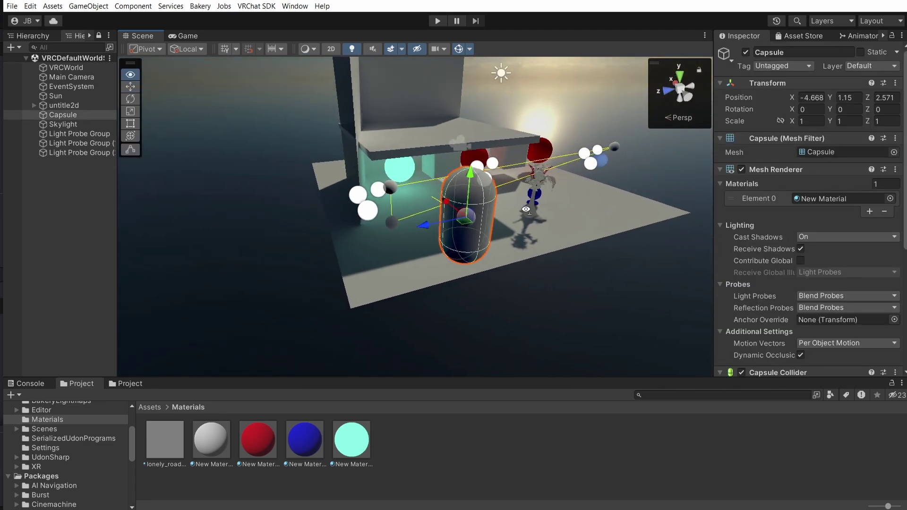
pyautogui.moveTo(464, 225); pyautogui.dragTo(428, 185)
pyautogui.press('f')
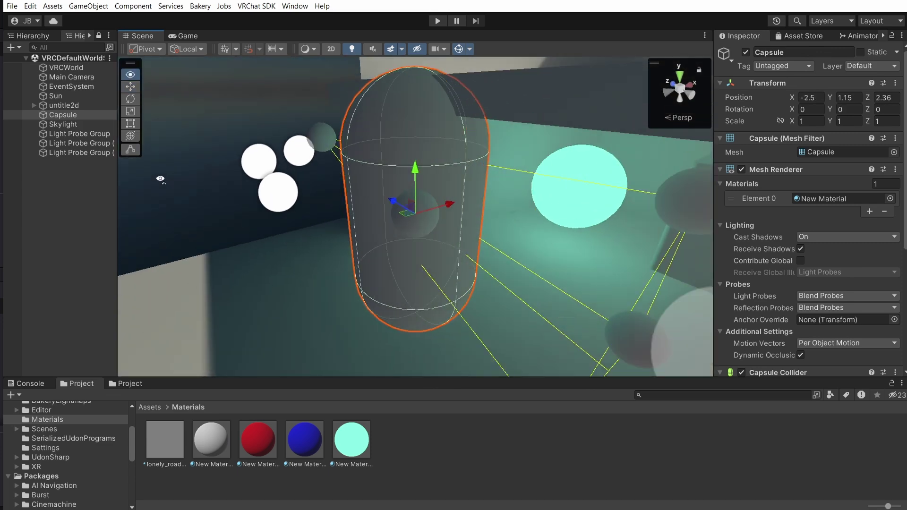
pyautogui.keyDown('alt'); pyautogui.moveTo(160, 179); pyautogui.dragTo(841, 157); pyautogui.keyUp('alt')
pyautogui.keyDown('alt'); pyautogui.moveTo(457, 271); pyautogui.dragTo(744, 283); pyautogui.keyUp('alt')
pyautogui.keyDown('alt'); pyautogui.moveTo(489, 258); pyautogui.dragTo(203, 171); pyautogui.keyUp('alt')
# Examine the floor plane's baked lightmap in a preview and close the preview
pyautogui.scroll(3, 510, 247)
pyautogui.scroll(-3, 390, 239)
pyautogui.press('f')
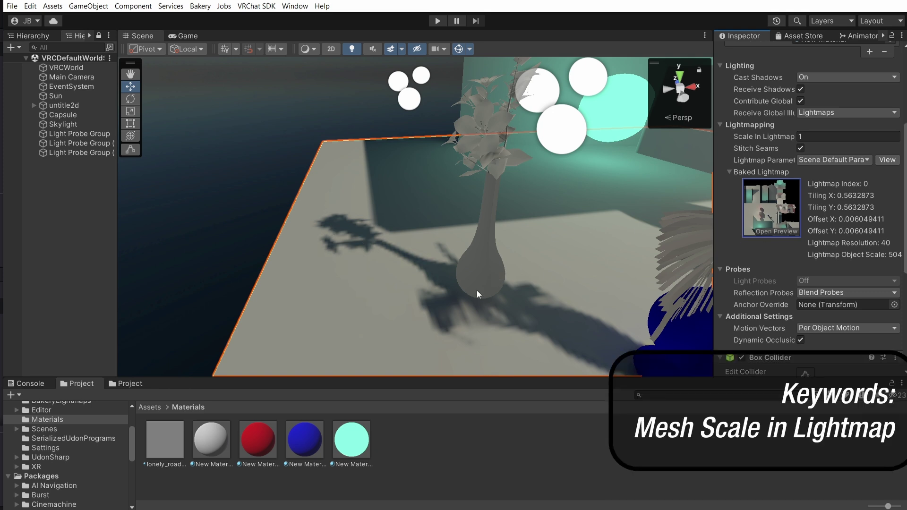
pyautogui.click(785, 231)
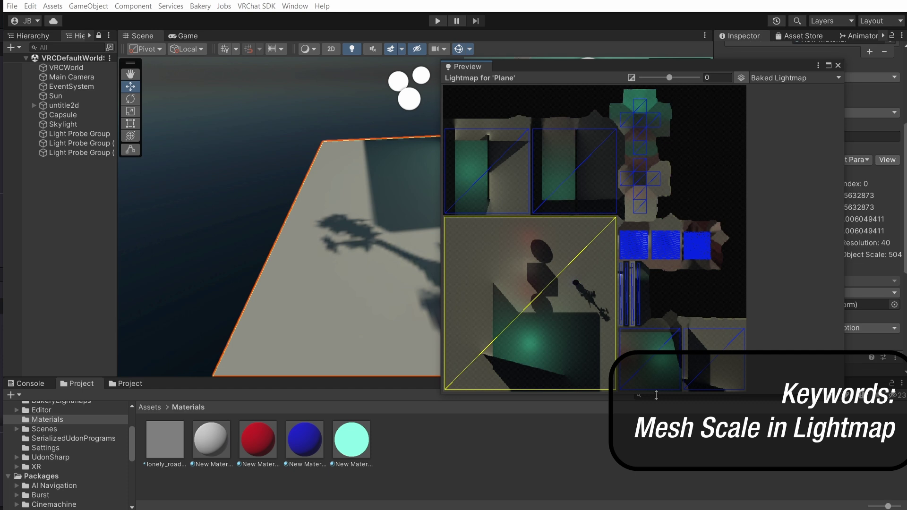
pyautogui.click(837, 66)
# Set the floor plane's Scale In Lightmap to 2 and re-render the lighting with Bakery
pyautogui.click(826, 137)
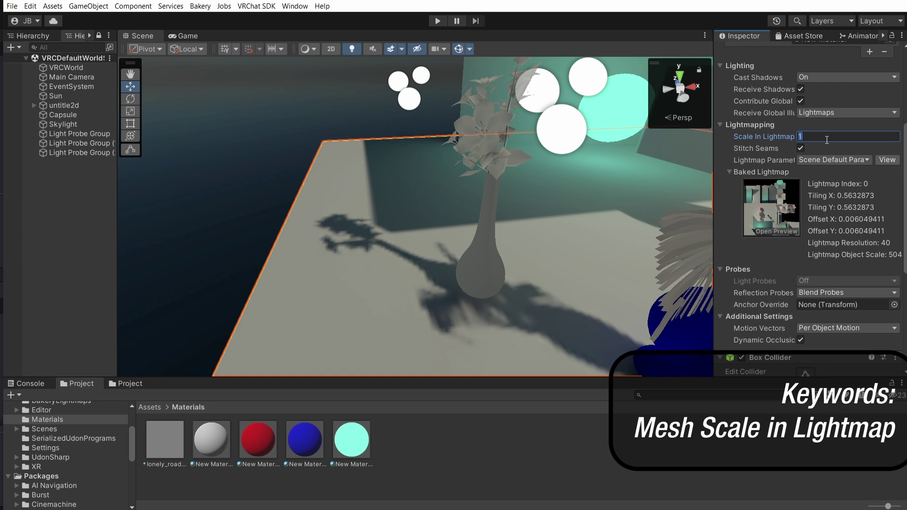
pyautogui.write('2')
pyautogui.click(200, 6)
pyautogui.click(214, 17)
pyautogui.click(460, 281)
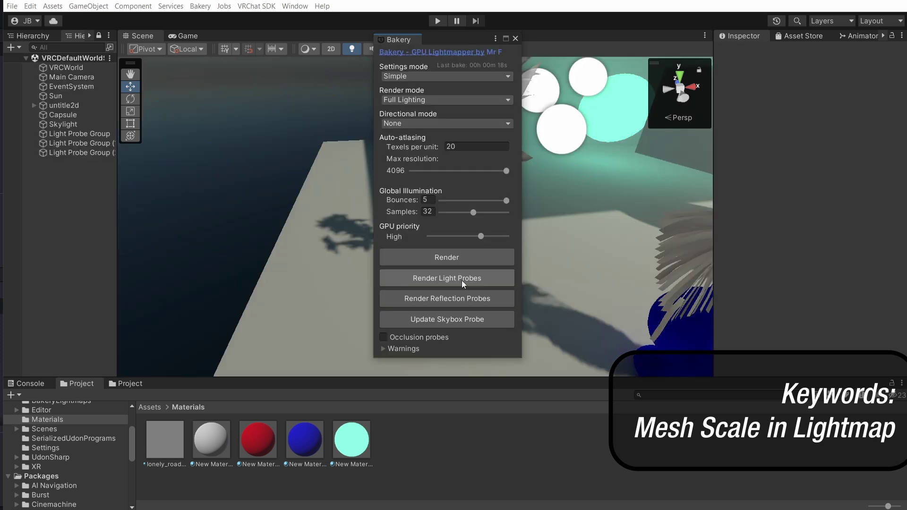
pyautogui.click(515, 38)
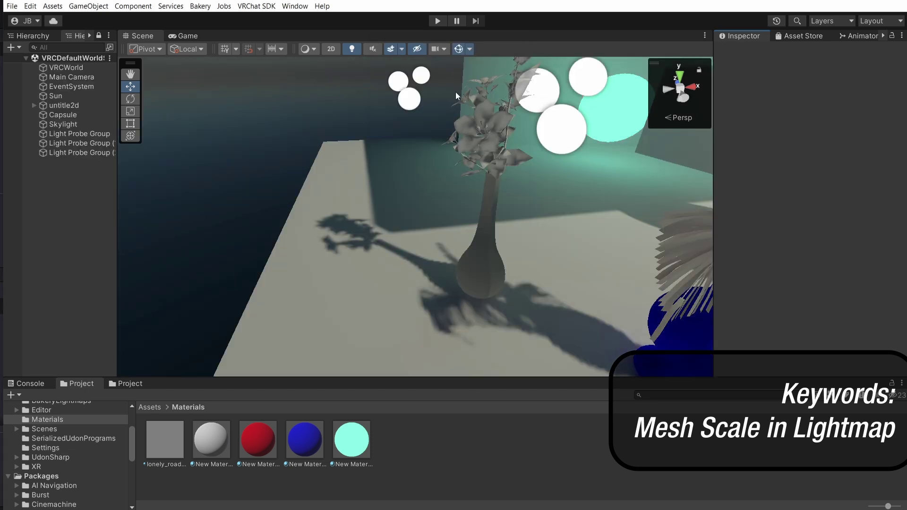
# Preview the floor plane's re-baked lightmap and inspect the vase's shadow on the floor
pyautogui.click(306, 229)
pyautogui.scroll(-3, 765, 351)
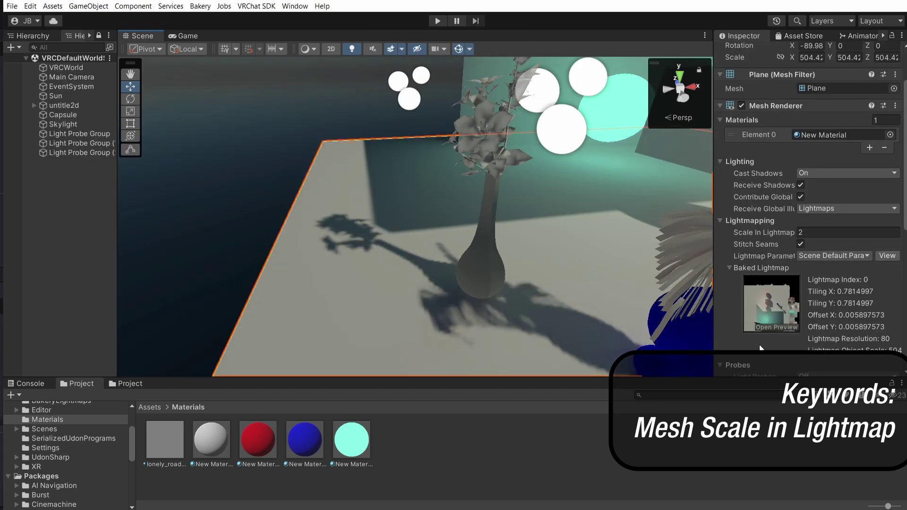
pyautogui.click(774, 327)
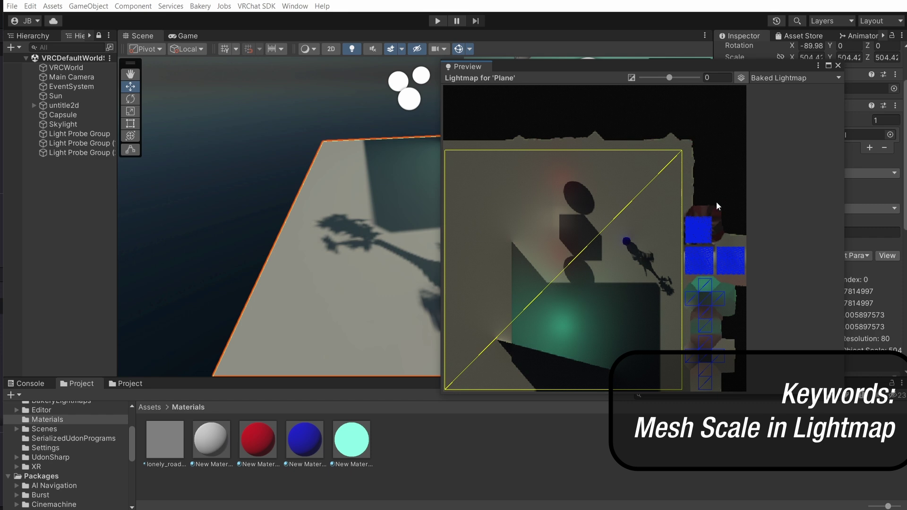
pyautogui.click(837, 66)
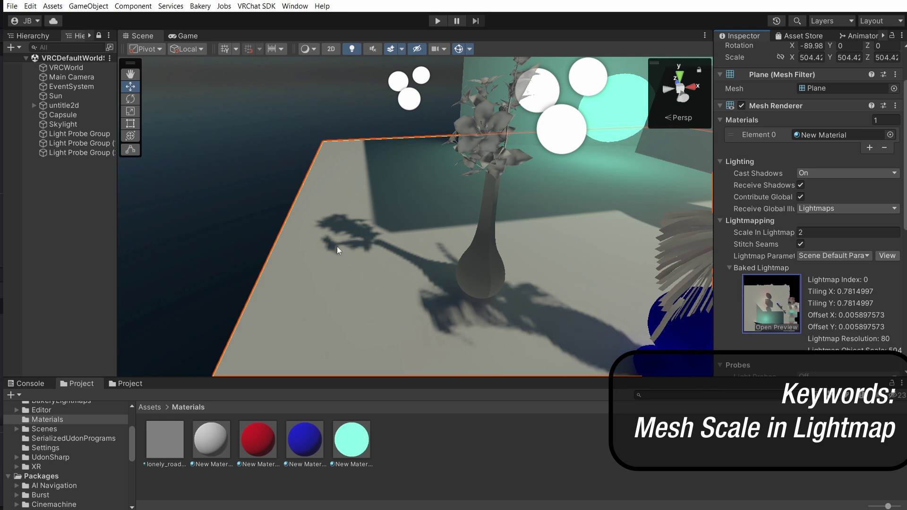
pyautogui.press('s')
pyautogui.moveTo(337, 250)
pyautogui.mouseDown(button='right')
pyautogui.moveTo(328, 263)
pyautogui.moveTo(341, 261)
pyautogui.moveTo(334, 247)
pyautogui.mouseUp(button='right')
pyautogui.press('w')
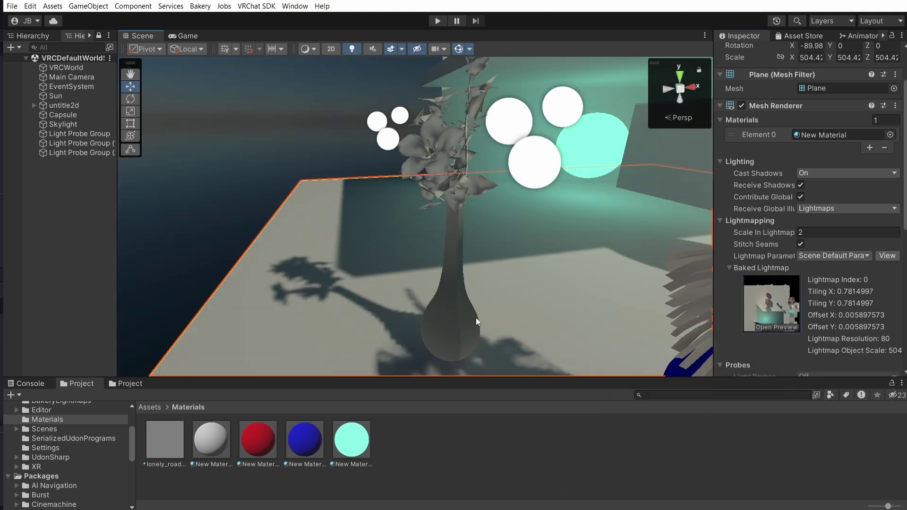
# Inspect the tall flowers vase and examine its UV layout in an enlarged baked lightmap preview
pyautogui.click(463, 200)
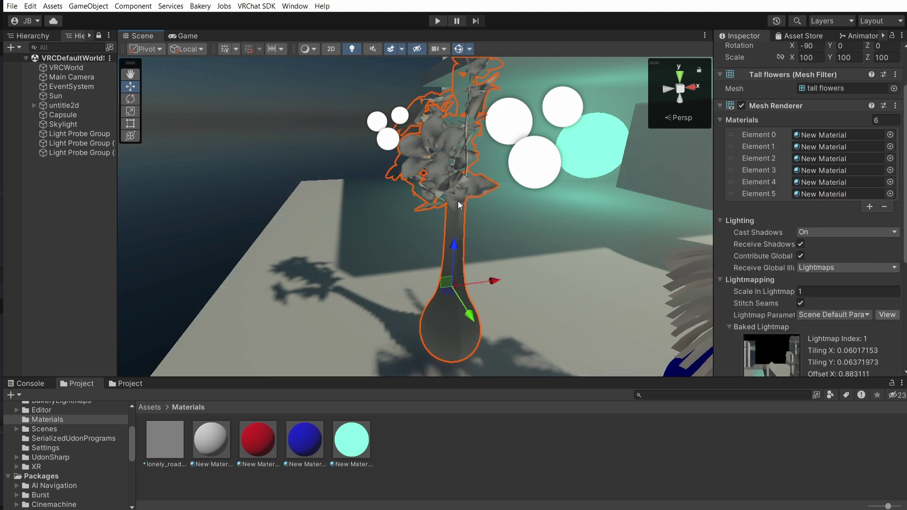
pyautogui.moveTo(457, 163); pyautogui.dragTo(533, 185, button='right')
pyautogui.press('w')
pyautogui.click(401, 128)
pyautogui.click(503, 234)
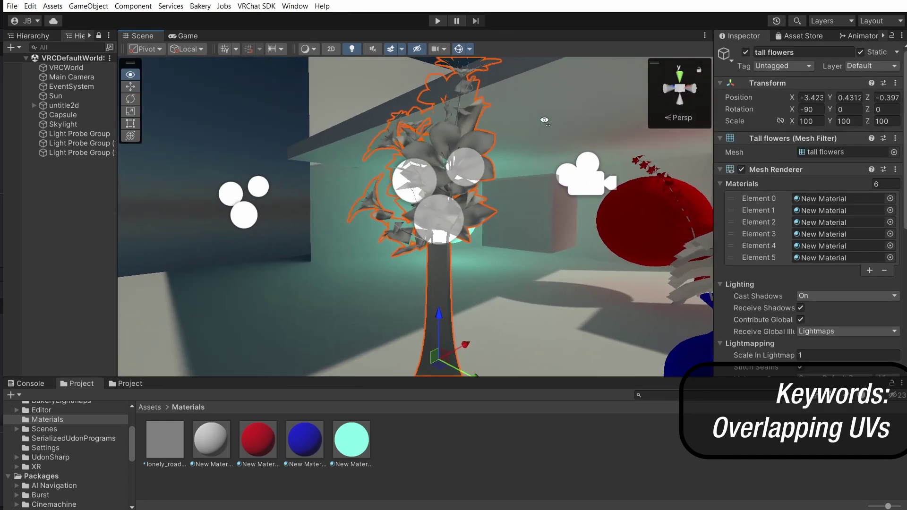
pyautogui.scroll(-8, 767, 309)
pyautogui.click(774, 258)
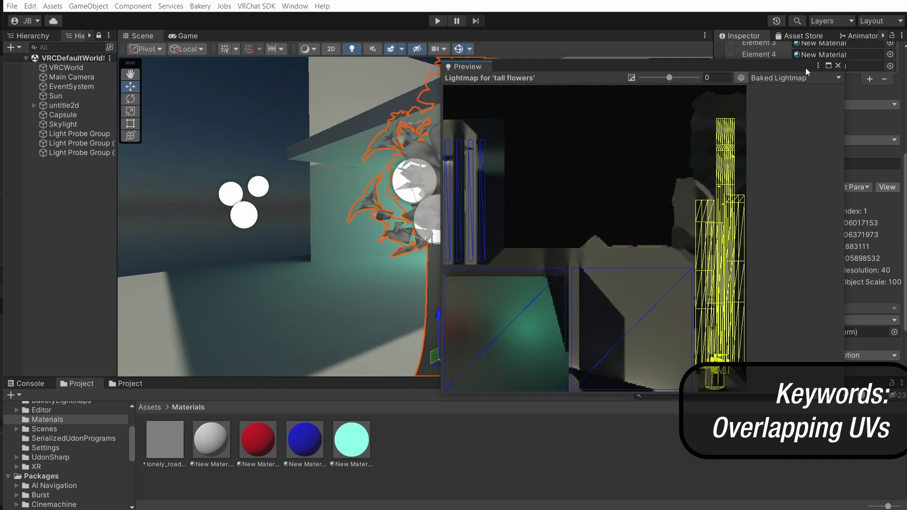
pyautogui.click(828, 66)
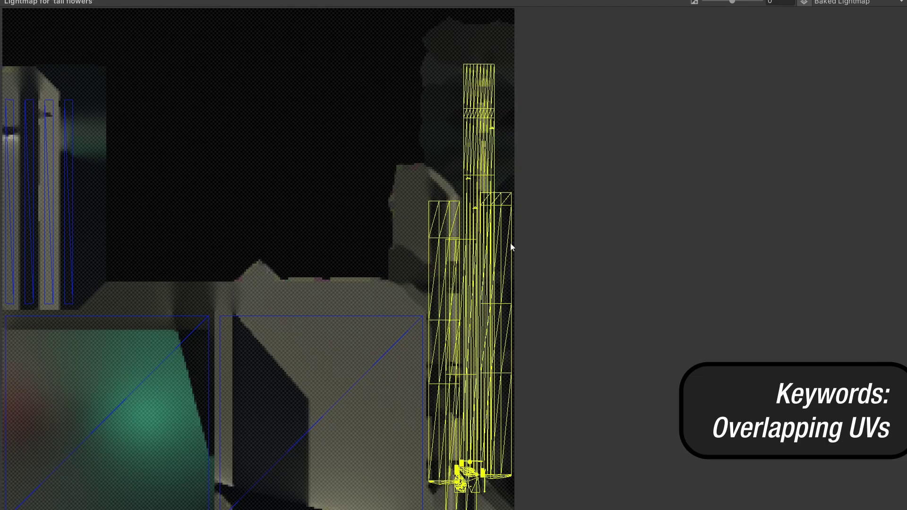
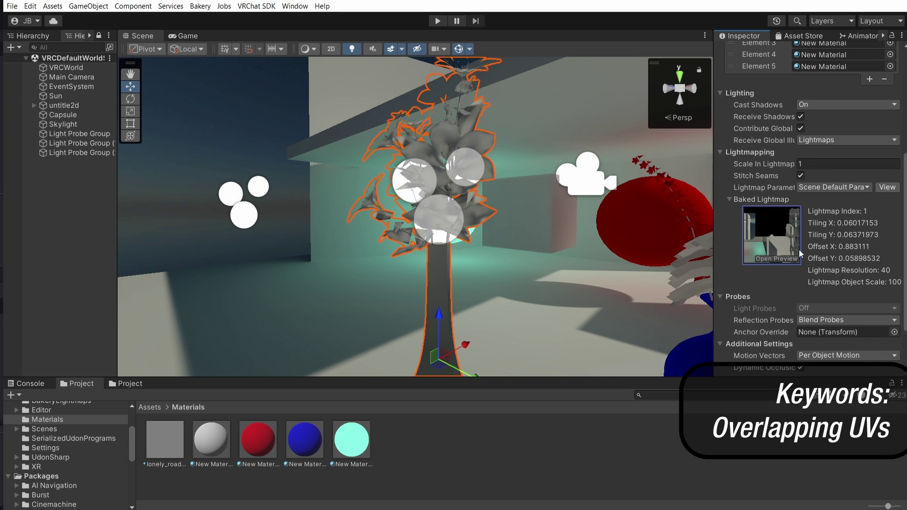
pyautogui.scroll(4, 814, 265)
pyautogui.scroll(4, 814, 266)
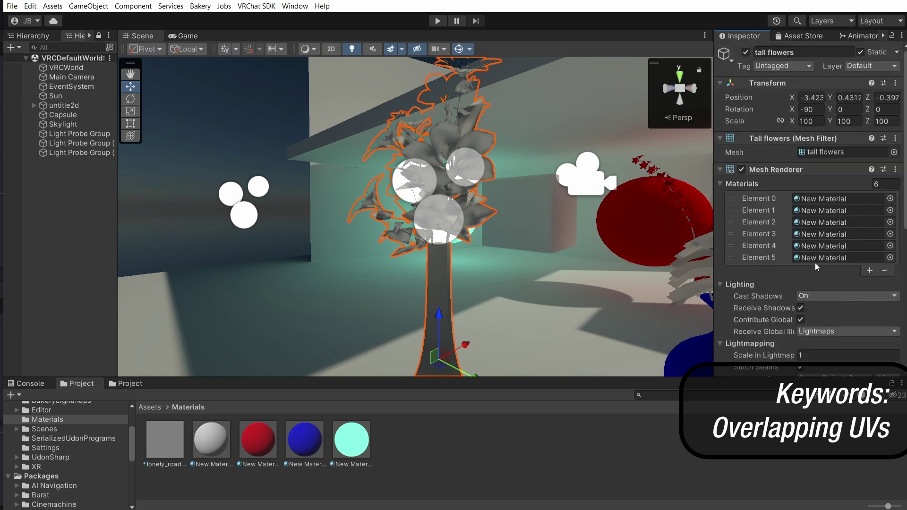
# Set the tall flowers object's Receive Global Illumination to Light Probes
pyautogui.keyDown('alt'); pyautogui.moveTo(609, 221); pyautogui.dragTo(624, 242); pyautogui.keyUp('alt')
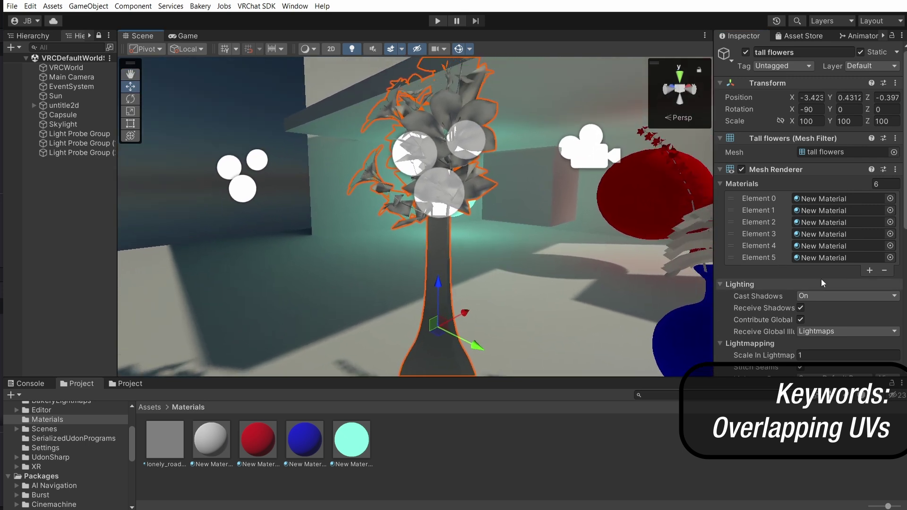
pyautogui.click(817, 330)
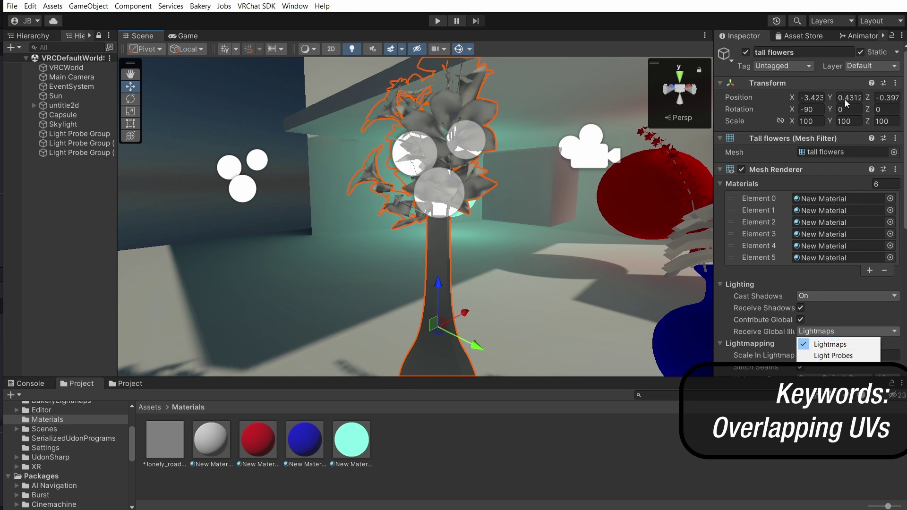
pyautogui.click(842, 355)
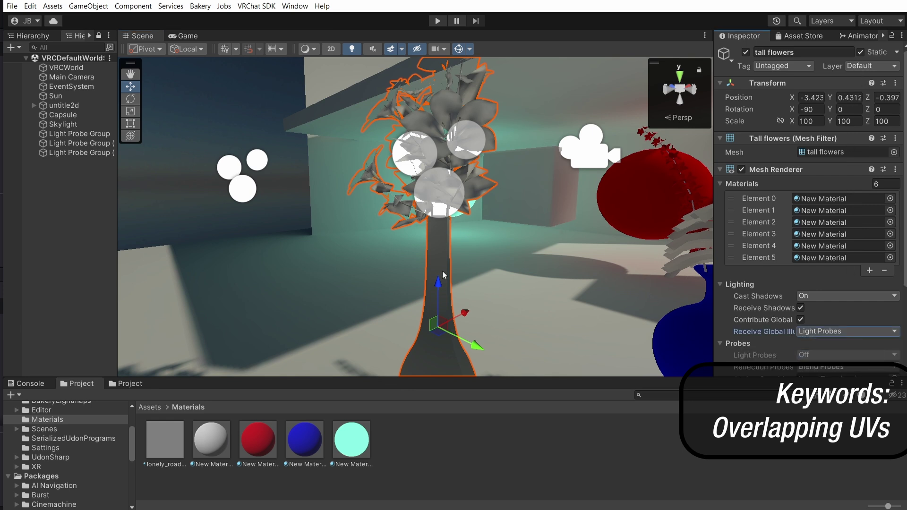
pyautogui.moveTo(458, 243)
pyautogui.keyDown('alt'); pyautogui.mouseDown()
pyautogui.moveTo(481, 301)
pyautogui.moveTo(488, 272)
pyautogui.moveTo(456, 250)
pyautogui.mouseUp(); pyautogui.keyUp('alt')
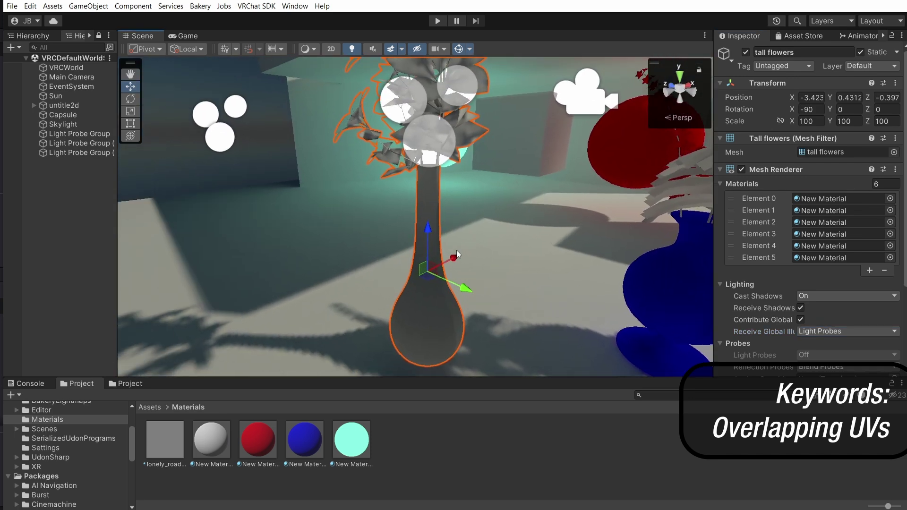
# Render the scene's full lighting again with Bakery and deselect the tall flowers
pyautogui.click(224, 6)
pyautogui.moveTo(201, 8)
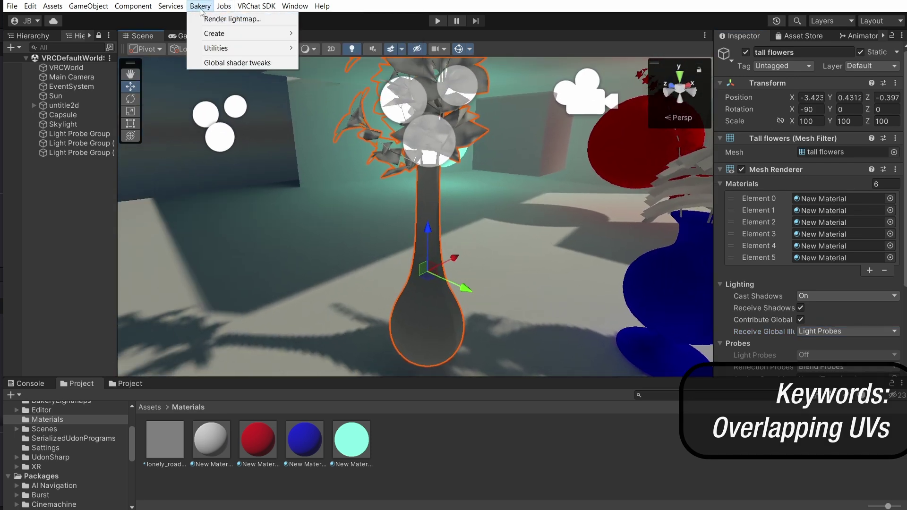
pyautogui.click(222, 19)
pyautogui.click(446, 255)
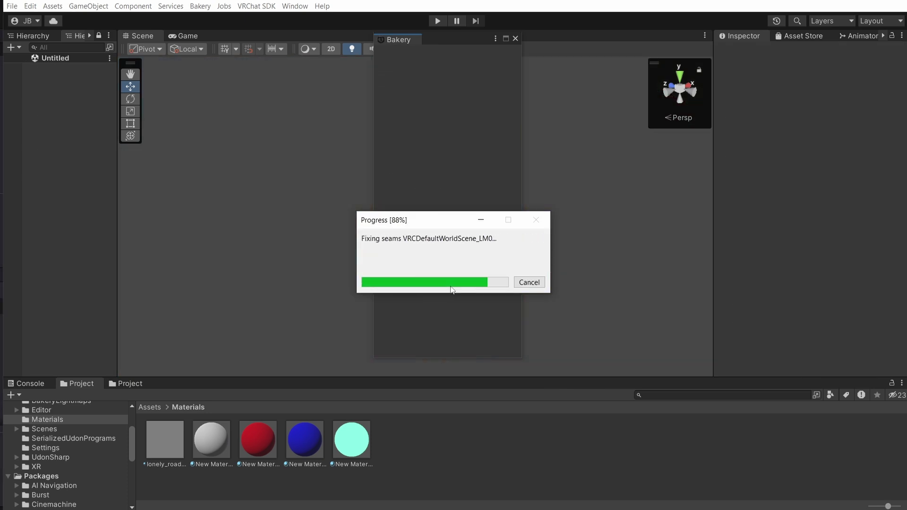
pyautogui.keyDown('alt'); pyautogui.moveTo(459, 208); pyautogui.dragTo(348, 121); pyautogui.keyUp('alt')
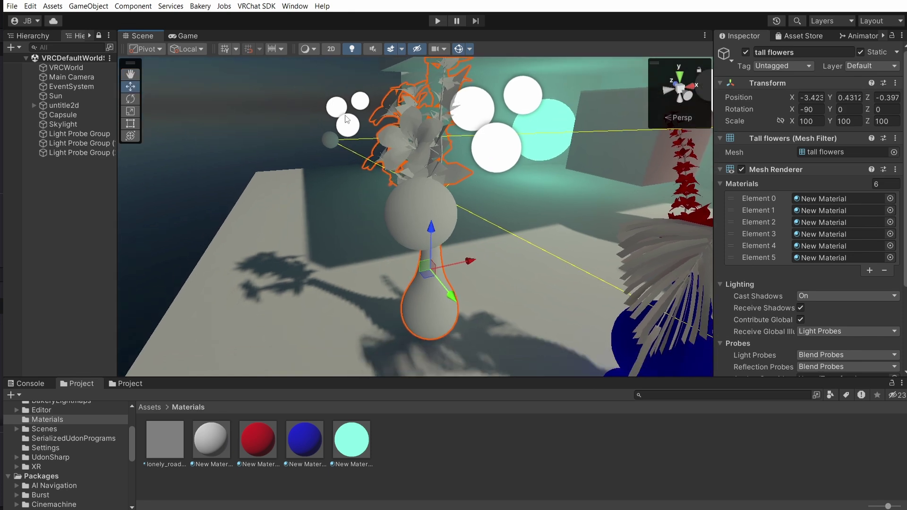
pyautogui.click(263, 101)
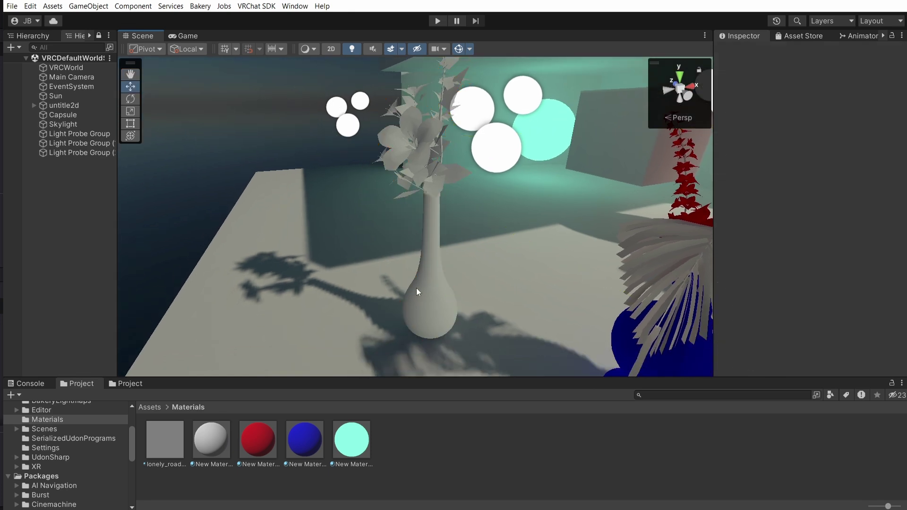
# Examine the probe-lit tall flowers vase from several sides, comparing its shading with the surrounding scene
pyautogui.keyDown('alt'); pyautogui.moveTo(422, 311); pyautogui.dragTo(511, 301); pyautogui.keyUp('alt')
pyautogui.click(471, 279)
pyautogui.keyDown('alt'); pyautogui.moveTo(471, 279); pyautogui.dragTo(641, 258); pyautogui.keyUp('alt')
pyautogui.press('f')
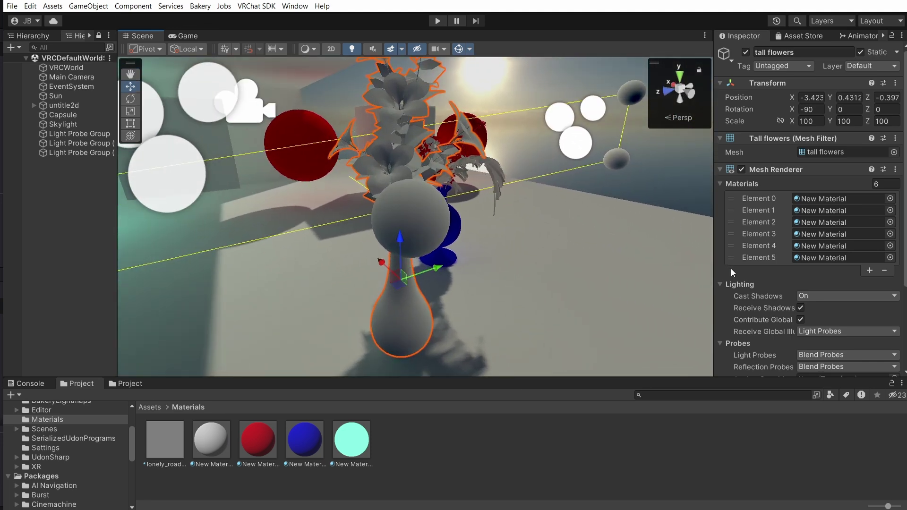
pyautogui.click(484, 75)
pyautogui.keyDown('alt'); pyautogui.moveTo(563, 84); pyautogui.dragTo(438, 119); pyautogui.keyUp('alt')
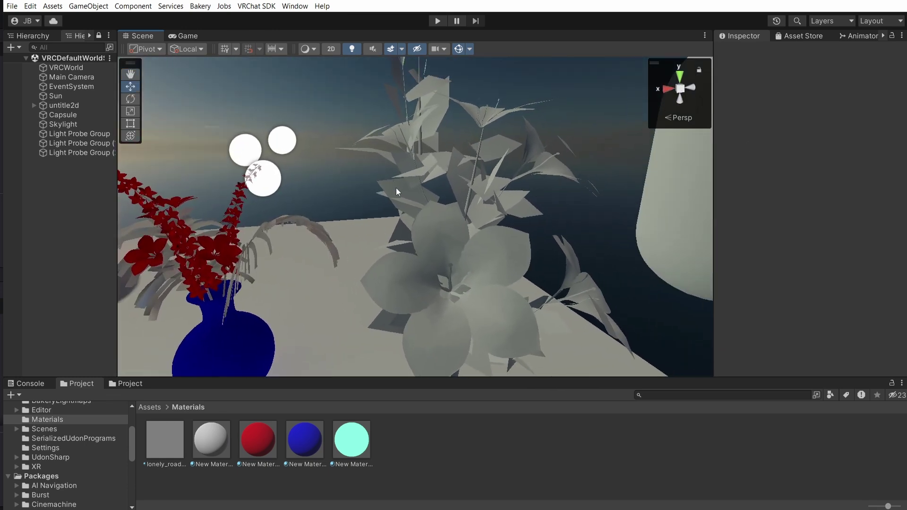
pyautogui.keyDown('alt'); pyautogui.moveTo(396, 191); pyautogui.dragTo(375, 261); pyautogui.keyUp('alt')
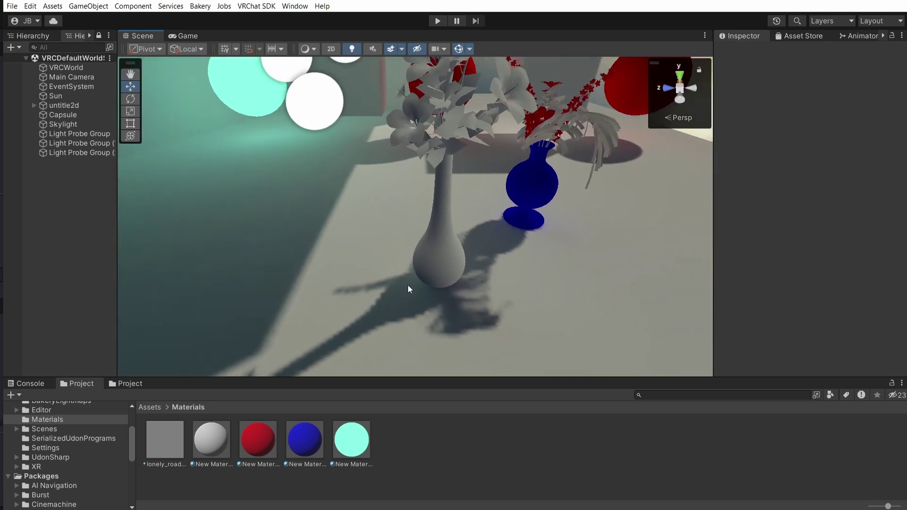
pyautogui.scroll(-3, 408, 285)
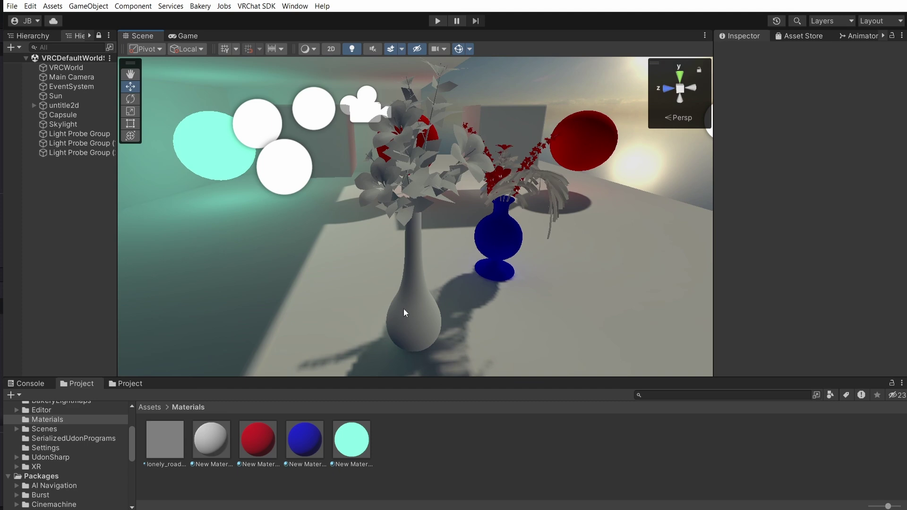
# Check which light probes influence the tall flowers and review its lighting and probe settings
pyautogui.click(418, 204)
pyautogui.scroll(5, 278, 166)
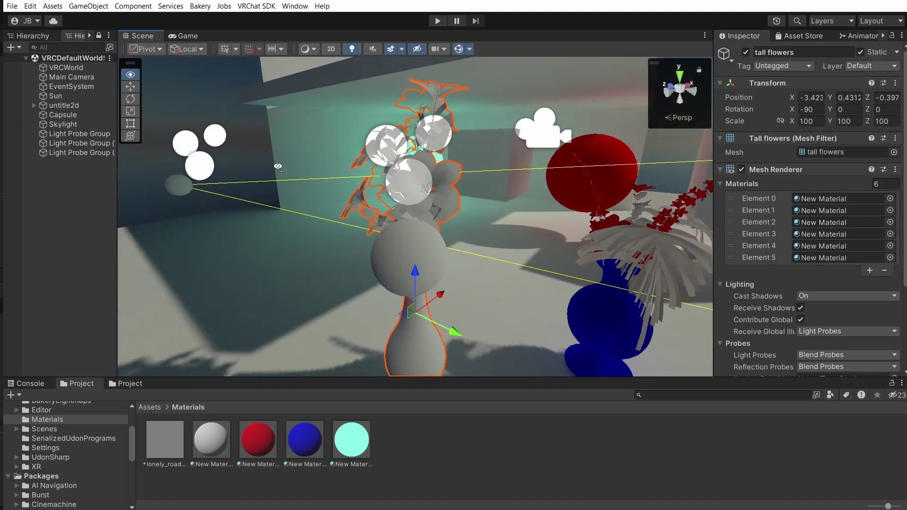
pyautogui.scroll(-8, 278, 166)
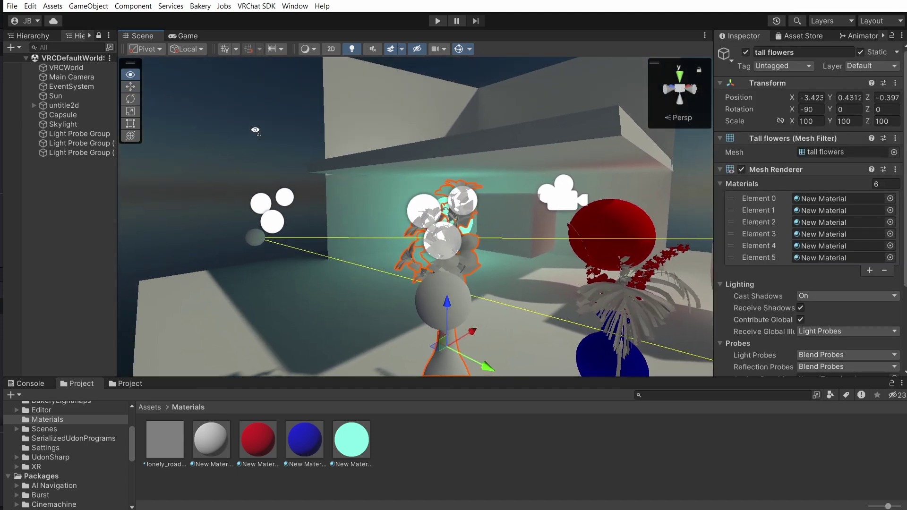
pyautogui.click(255, 134)
pyautogui.moveTo(255, 134); pyautogui.dragTo(305, 185, button='right')
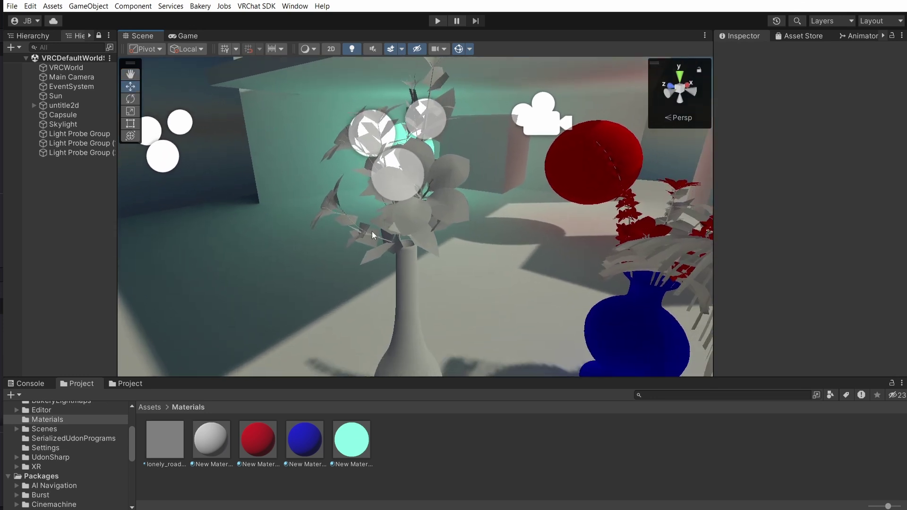
pyautogui.click(408, 279)
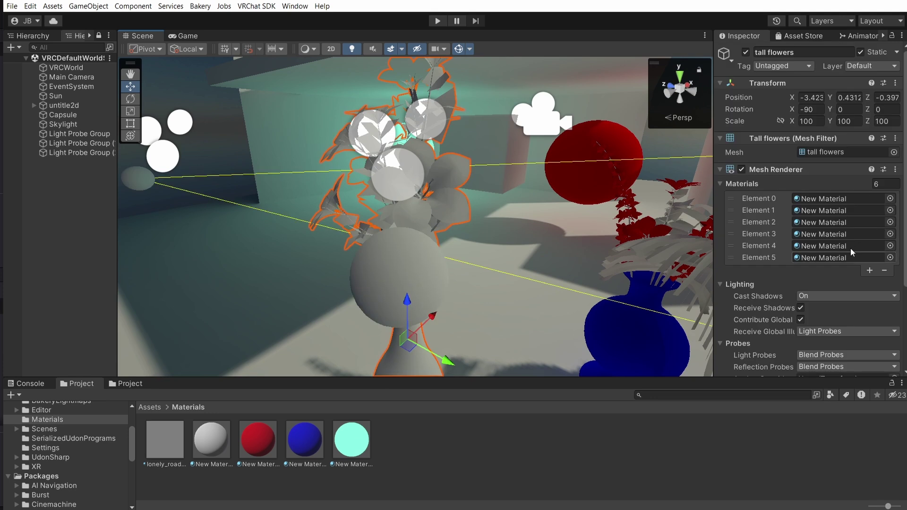
pyautogui.scroll(-3, 790, 280)
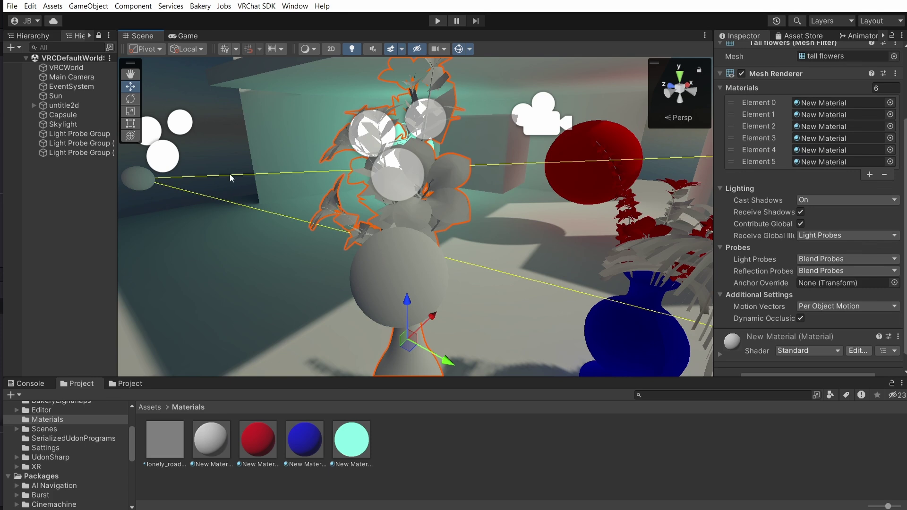
pyautogui.click(194, 83)
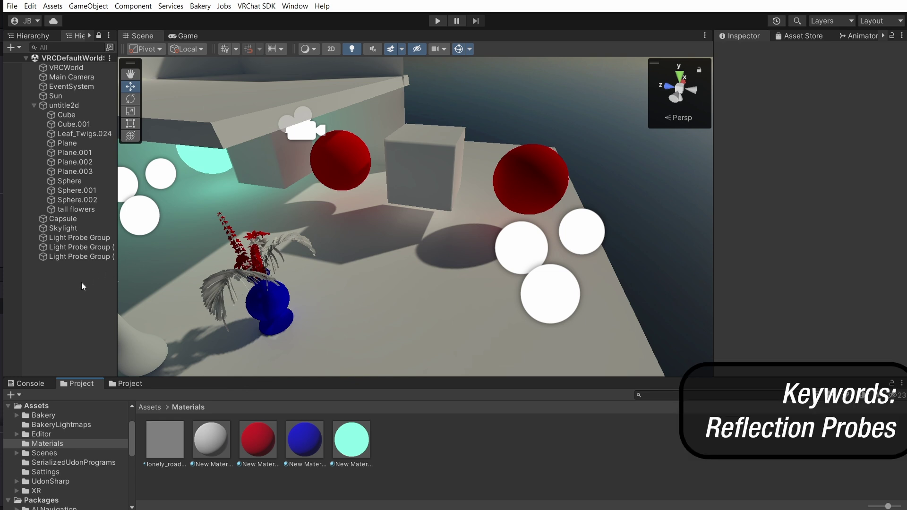
# Add a reflection probe to the scene and set its position to 0, 0, 0
pyautogui.rightClick(65, 281)
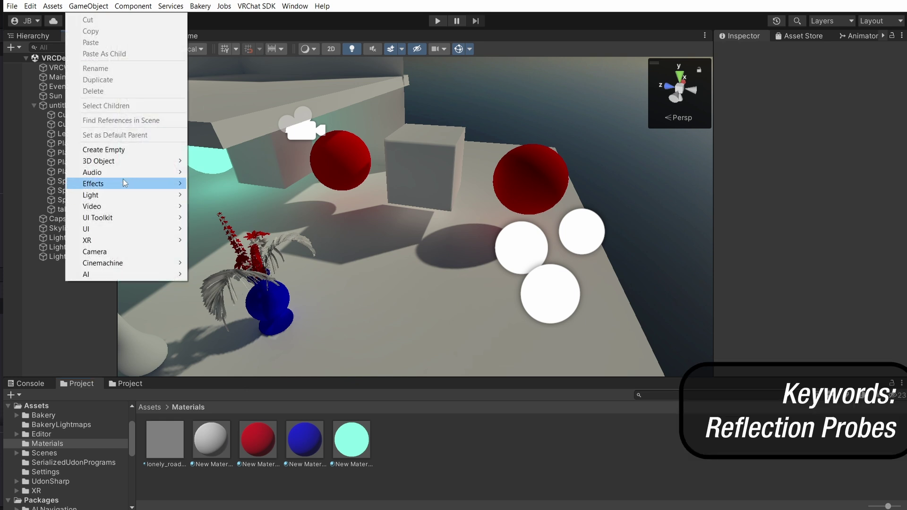
pyautogui.moveTo(131, 198)
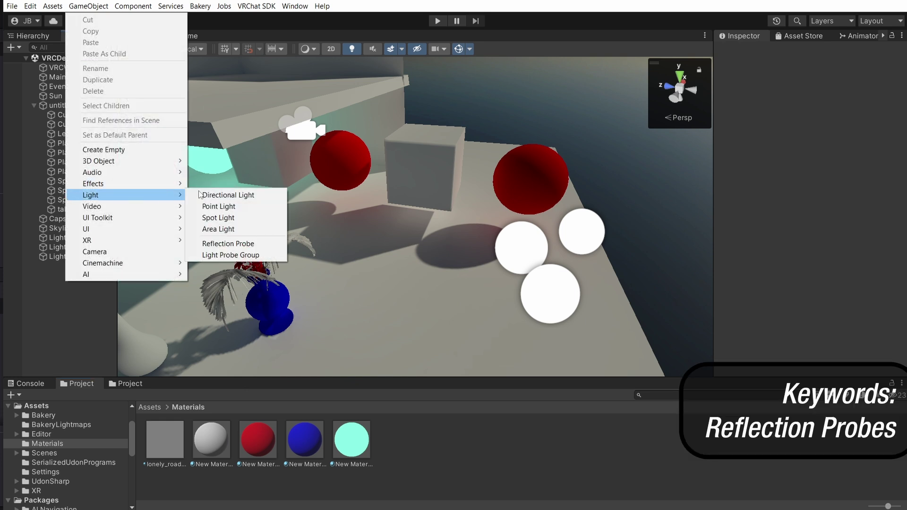
pyautogui.click(228, 243)
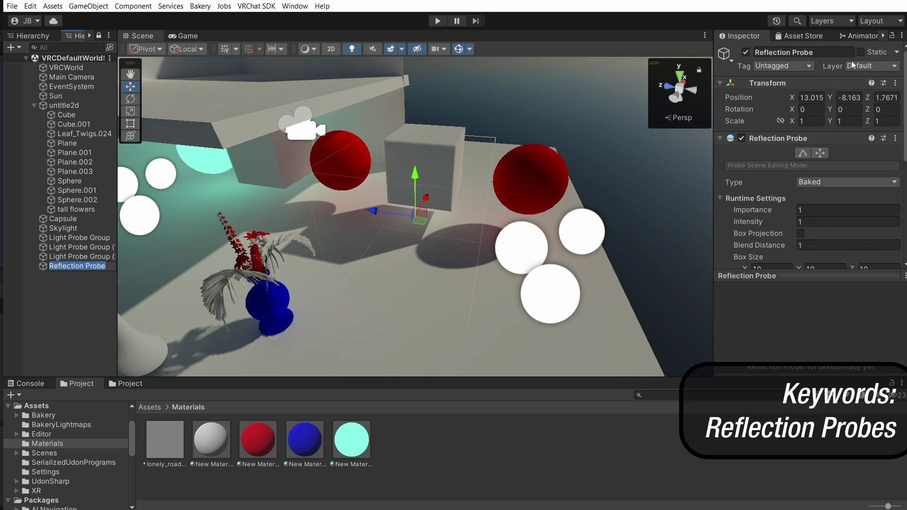
pyautogui.click(818, 95)
pyautogui.write('0')
pyautogui.press('Tab')
pyautogui.write('0')
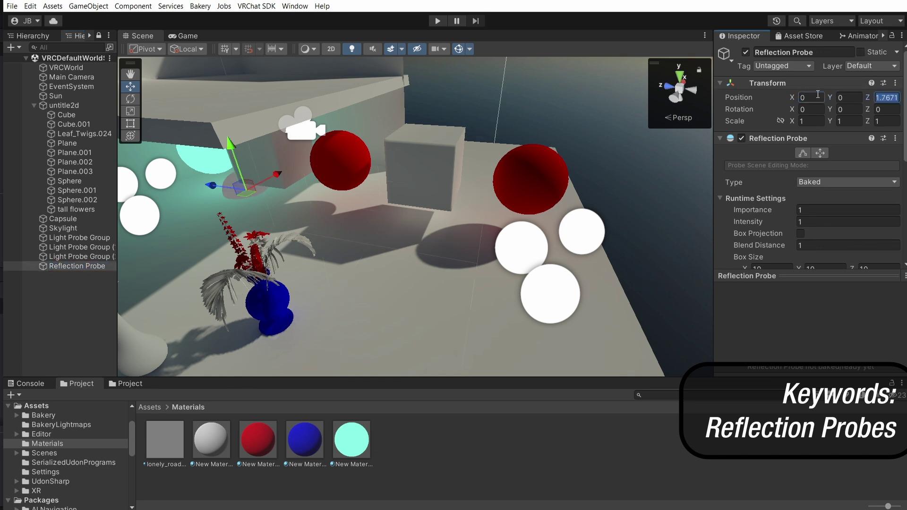
pyautogui.press('Tab')
pyautogui.write('0')
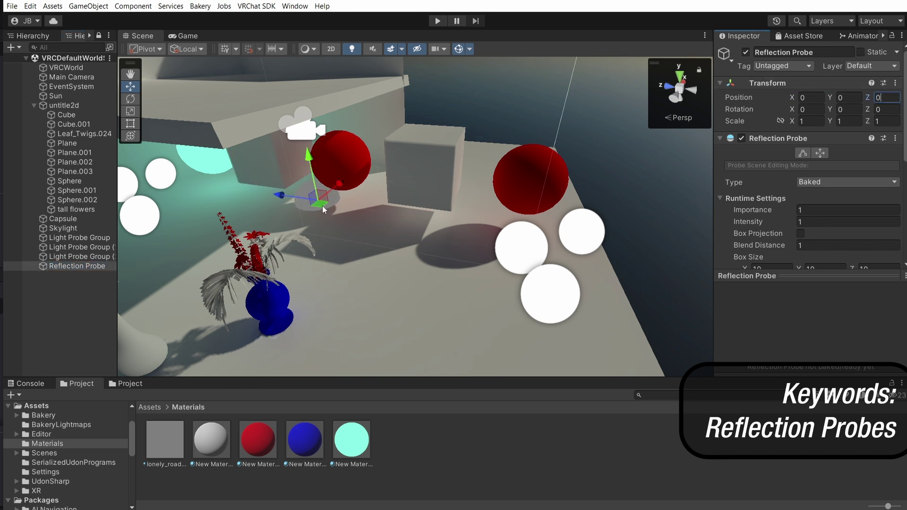
# Move the reflection probe above the floor near the blue flower vase, at about X -1.7, Y 0.94, Z -0.94
pyautogui.moveTo(326, 208); pyautogui.dragTo(427, 288)
pyautogui.moveTo(407, 237); pyautogui.dragTo(412, 181)
pyautogui.moveTo(402, 229); pyautogui.dragTo(404, 228)
pyautogui.moveTo(404, 228)
pyautogui.mouseDown(button='right')
pyautogui.moveTo(407, 154)
pyautogui.moveTo(451, 247)
pyautogui.moveTo(419, 230)
pyautogui.mouseUp(button='right')
pyautogui.moveTo(418, 231); pyautogui.dragTo(389, 223)
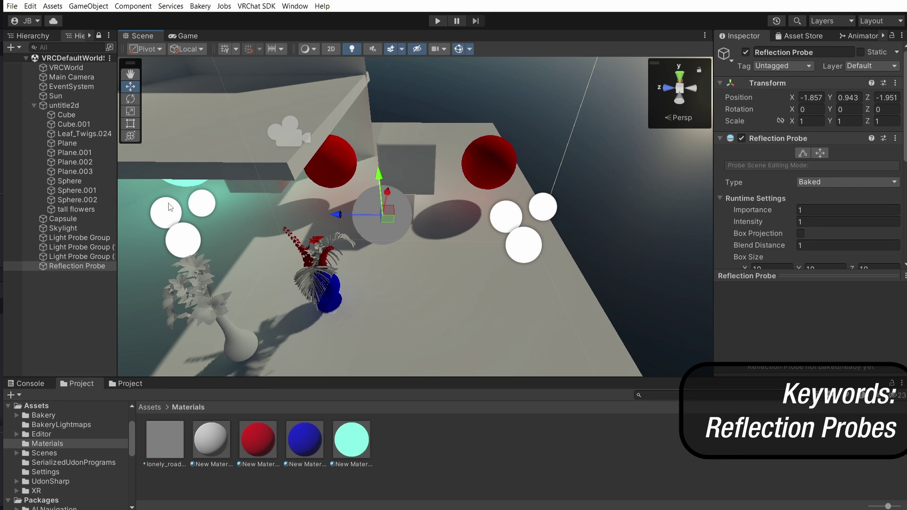
pyautogui.moveTo(405, 279); pyautogui.dragTo(363, 263, button='right')
pyautogui.scroll(3, 382, 236)
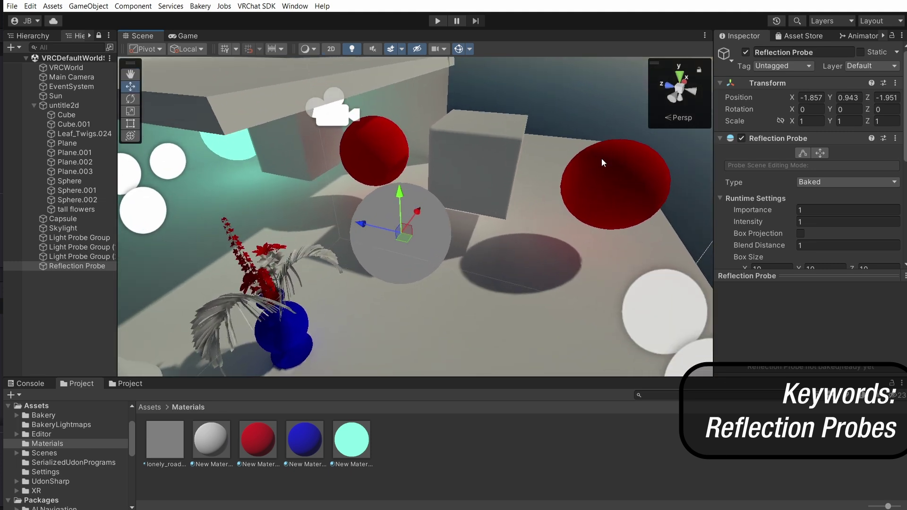
pyautogui.moveTo(448, 221); pyautogui.dragTo(334, 202, button='right')
pyautogui.moveTo(417, 261); pyautogui.dragTo(522, 260, button='right')
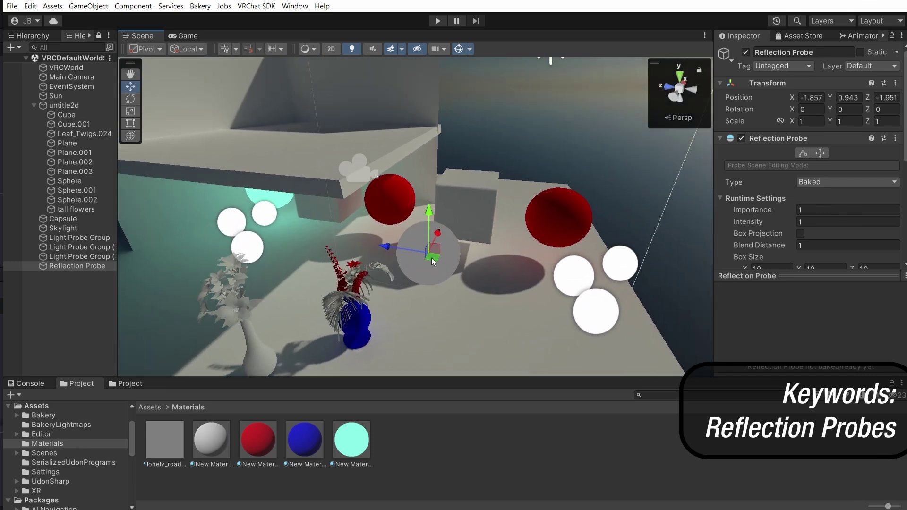
pyautogui.moveTo(432, 257); pyautogui.dragTo(364, 238)
pyautogui.moveTo(364, 239); pyautogui.dragTo(467, 263, button='right')
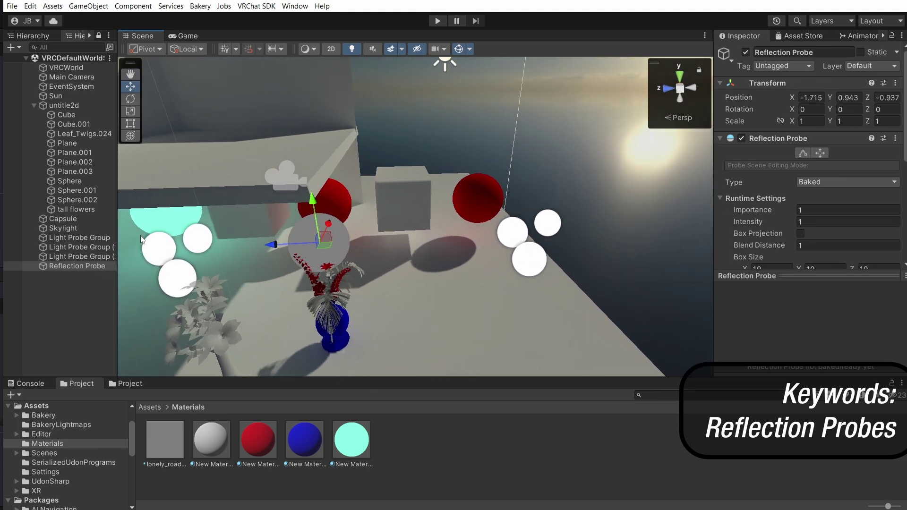
# Render the scene's reflection probes with Bakery and close its window
pyautogui.click(171, 6)
pyautogui.click(212, 16)
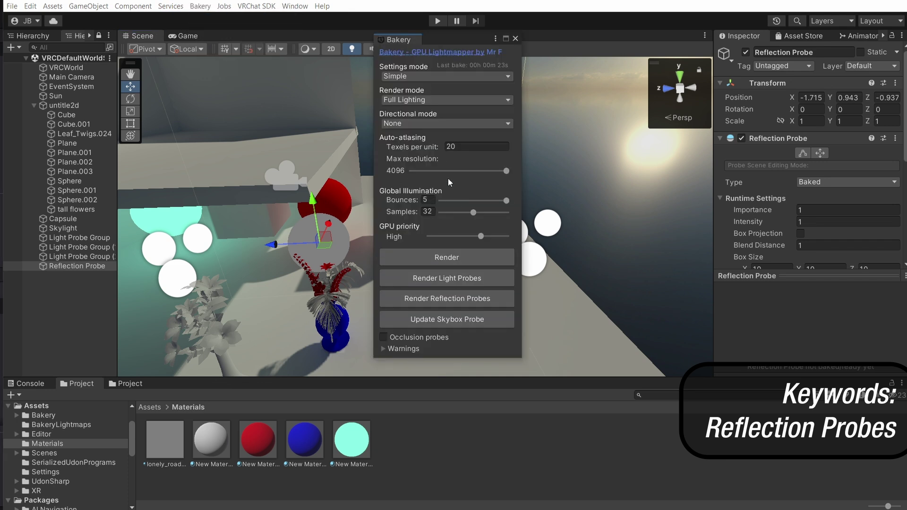
pyautogui.click(444, 299)
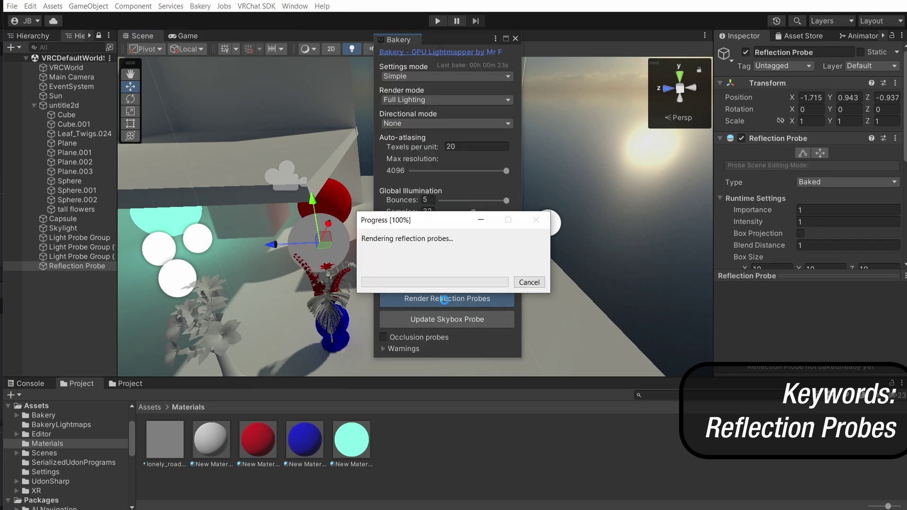
pyautogui.click(515, 39)
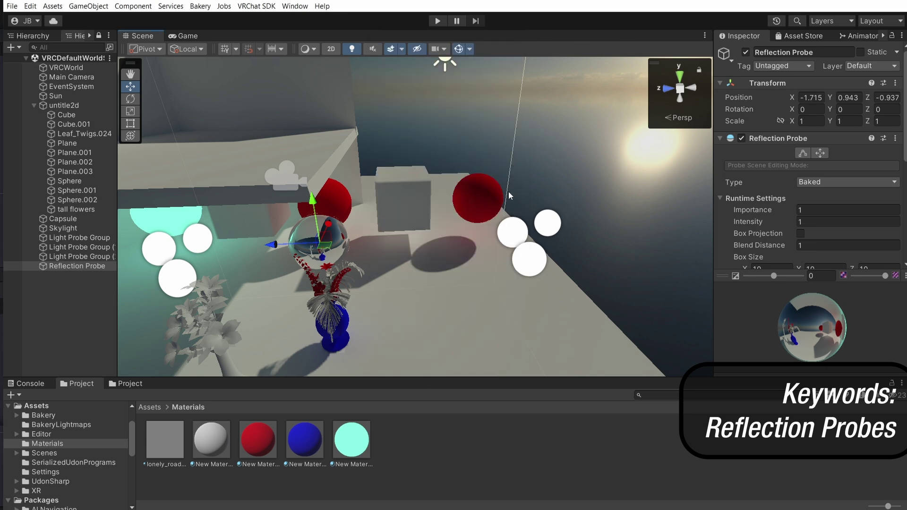
# Duplicate the plain white material and set the copy's Metallic and Smoothness to 1
pyautogui.moveTo(508, 191); pyautogui.dragTo(453, 203, button='right')
pyautogui.click(215, 435)
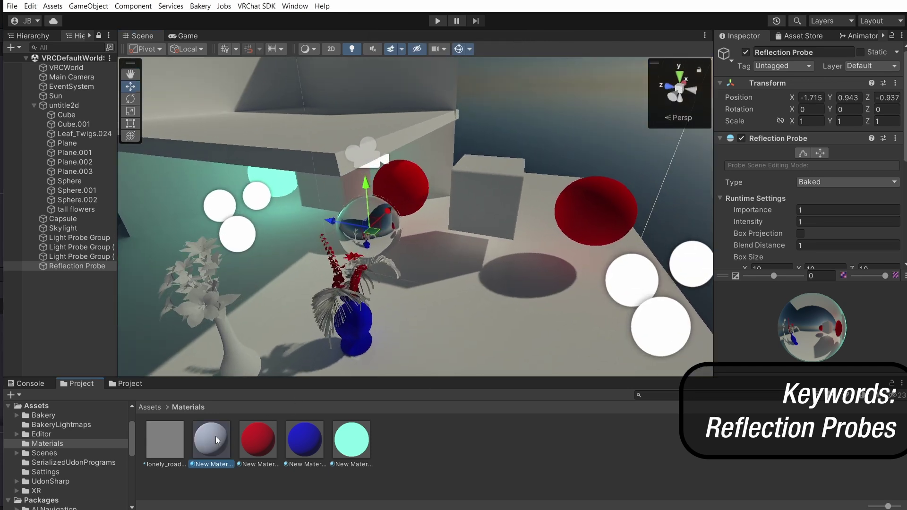
pyautogui.hotkey('ctrl', 'd')
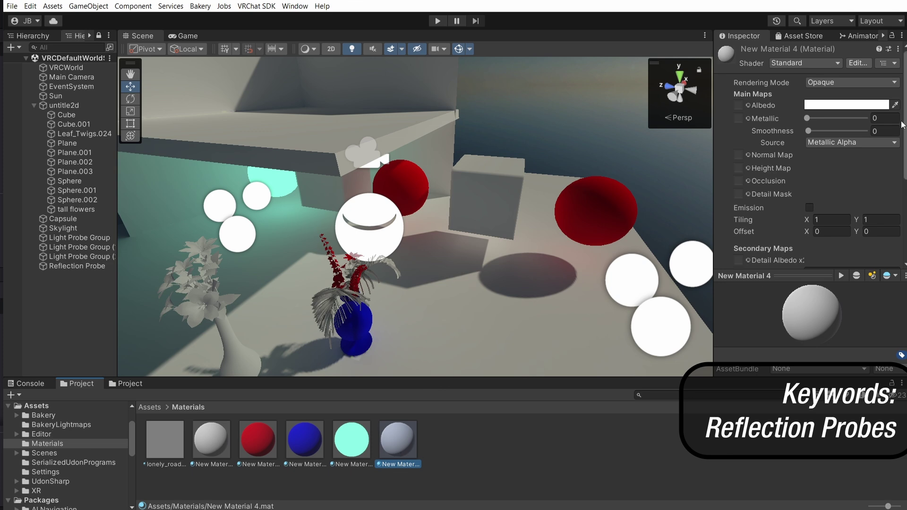
pyautogui.moveTo(824, 119); pyautogui.dragTo(878, 119)
pyautogui.moveTo(807, 131); pyautogui.dragTo(871, 130)
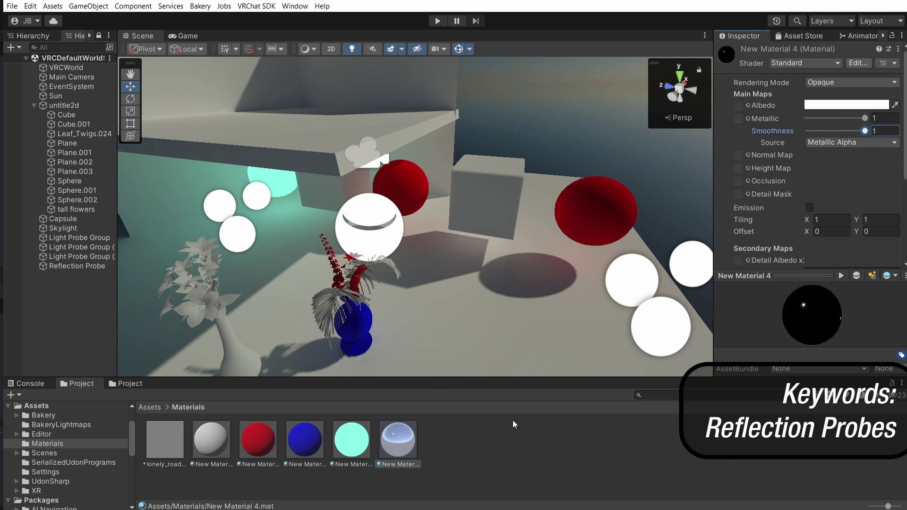
# Apply the mirror-like material to the grey cube and reduce its Metallic value for a softer reflection
pyautogui.moveTo(494, 212); pyautogui.dragTo(542, 205, button='right')
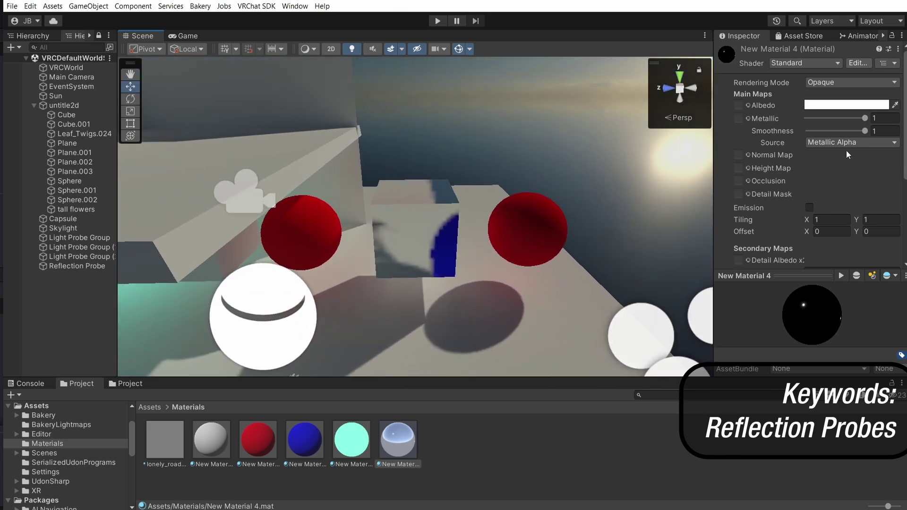
pyautogui.moveTo(864, 118)
pyautogui.mouseDown()
pyautogui.moveTo(853, 119)
pyautogui.moveTo(854, 130)
pyautogui.mouseUp()
pyautogui.moveTo(524, 255); pyautogui.dragTo(439, 253, button='right')
pyautogui.moveTo(141, 224); pyautogui.dragTo(123, 237, button='right')
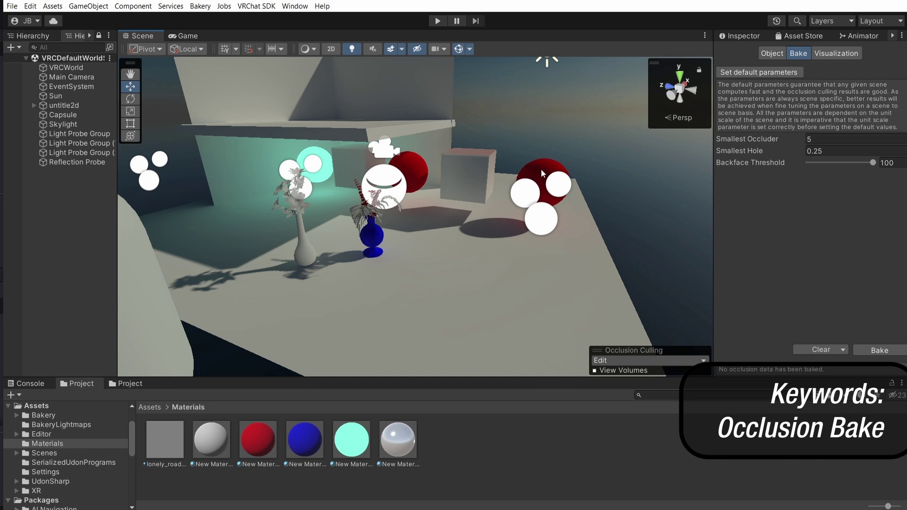
# Select the cube, the nearby red sphere and the house walls in turn to examine which objects can hide others
pyautogui.click(470, 167)
pyautogui.click(410, 161)
pyautogui.click(422, 128)
pyautogui.click(439, 144)
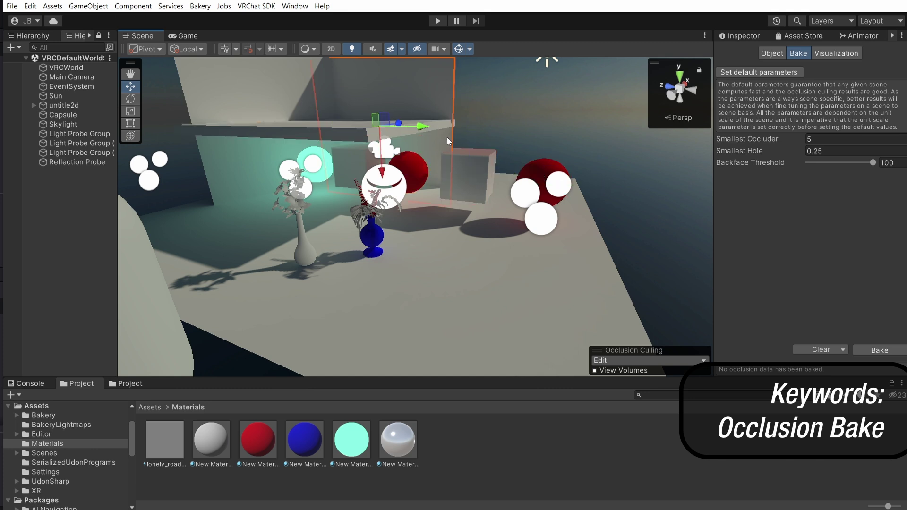
# Open the Occlusion Culling settings, widen their panel and bake the scene's occlusion data with the default parameters
pyautogui.click(296, 6)
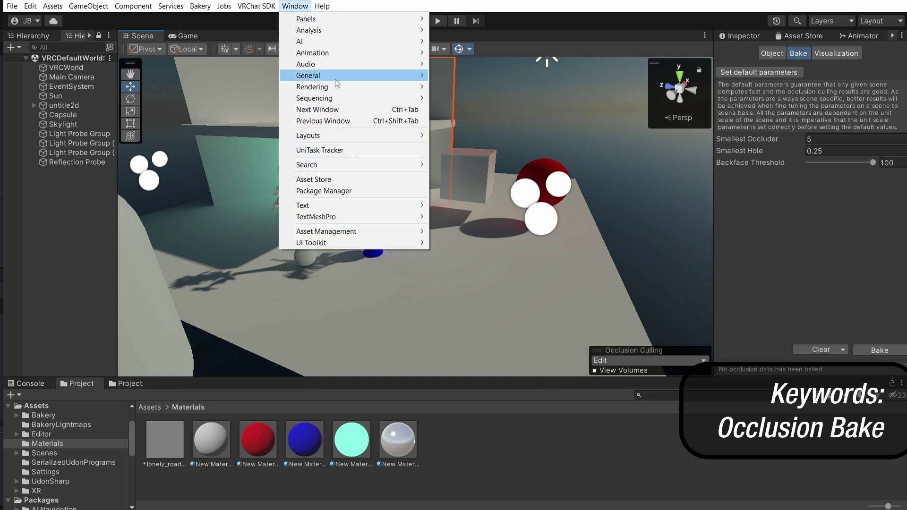
pyautogui.moveTo(335, 88)
pyautogui.click(472, 112)
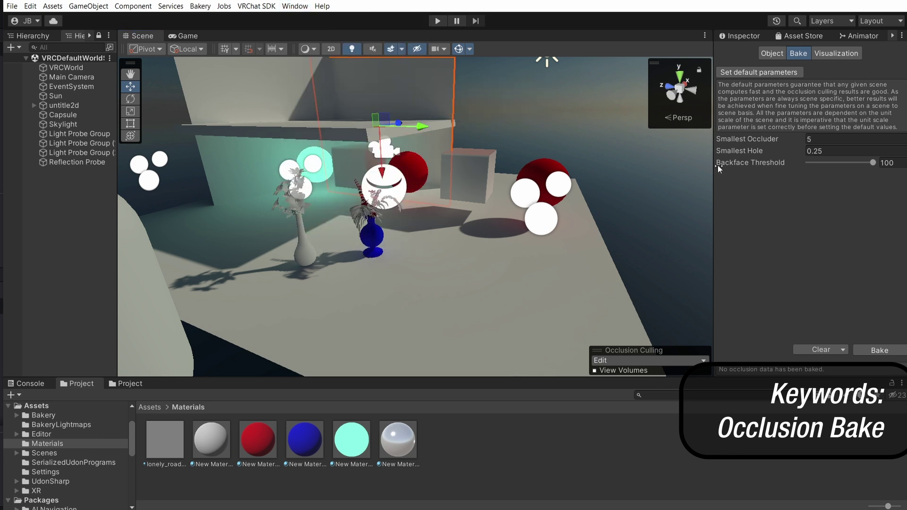
pyautogui.moveTo(714, 162); pyautogui.dragTo(661, 163)
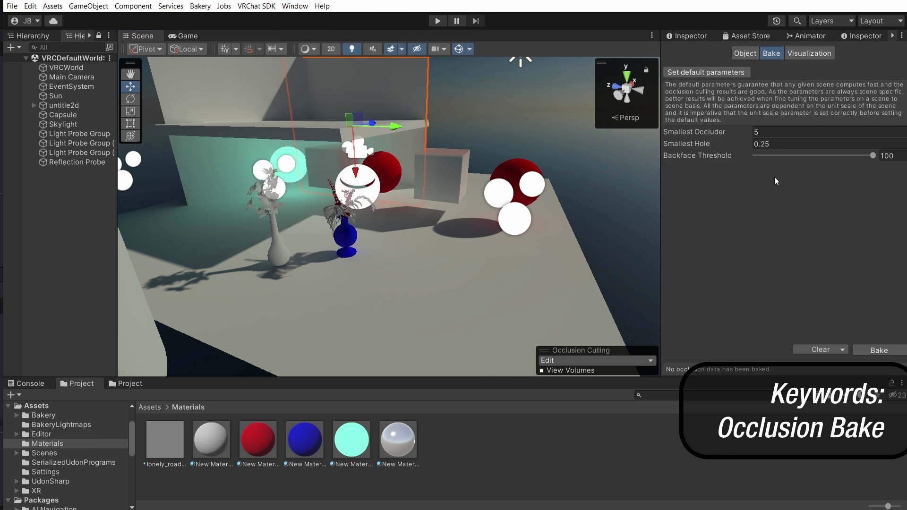
pyautogui.click(875, 350)
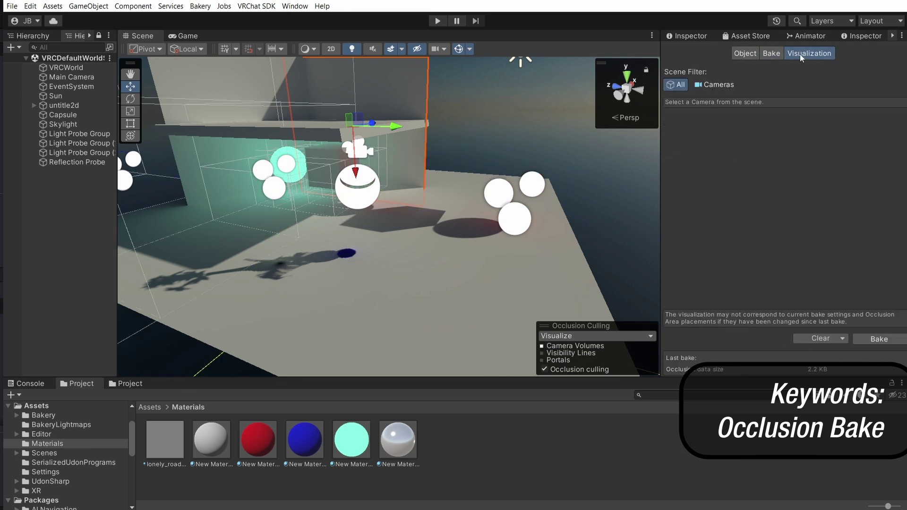
# Visualize the culling from the main camera, moving it out over the floor, enlarging its preview and rotating it across the scene
pyautogui.click(362, 150)
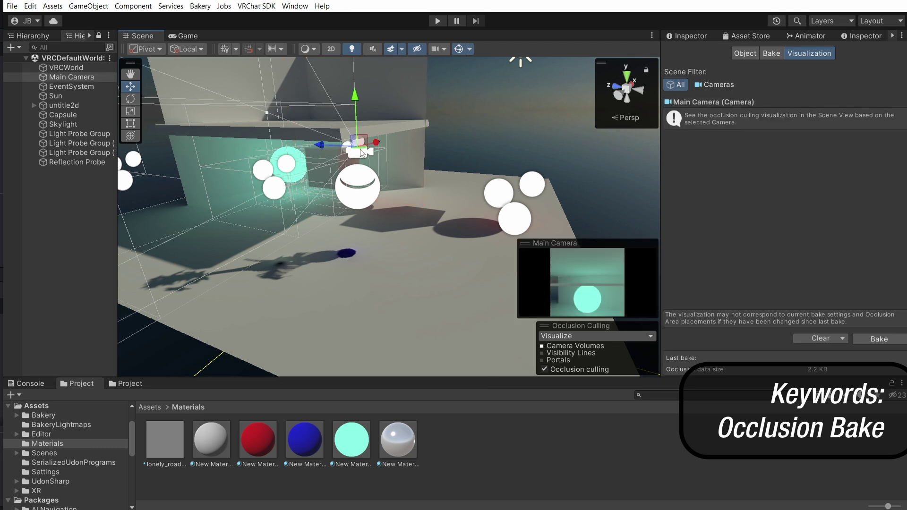
pyautogui.moveTo(362, 151); pyautogui.dragTo(471, 204)
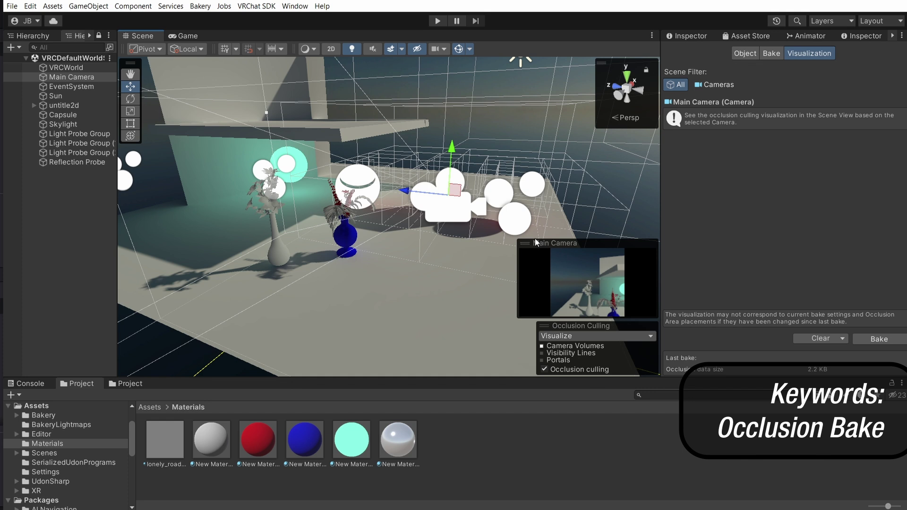
pyautogui.moveTo(536, 239); pyautogui.dragTo(544, 180)
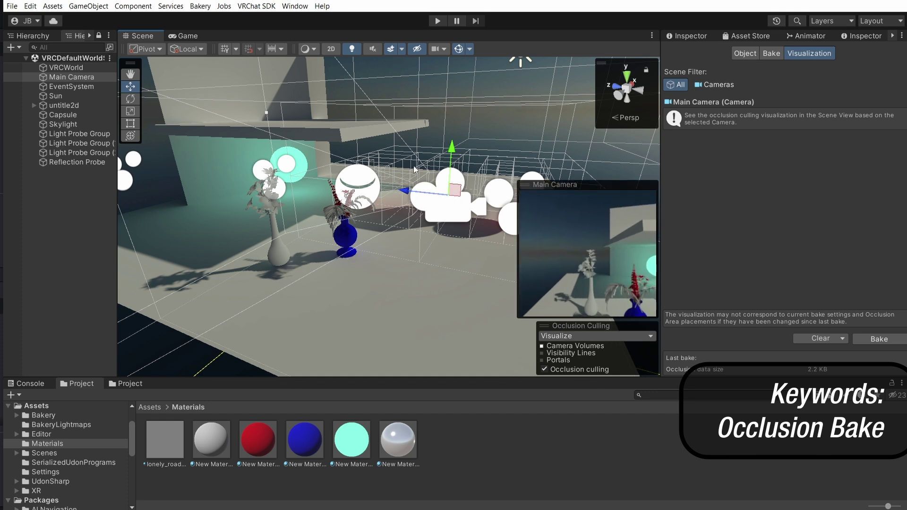
pyautogui.moveTo(458, 213); pyautogui.dragTo(111, 220)
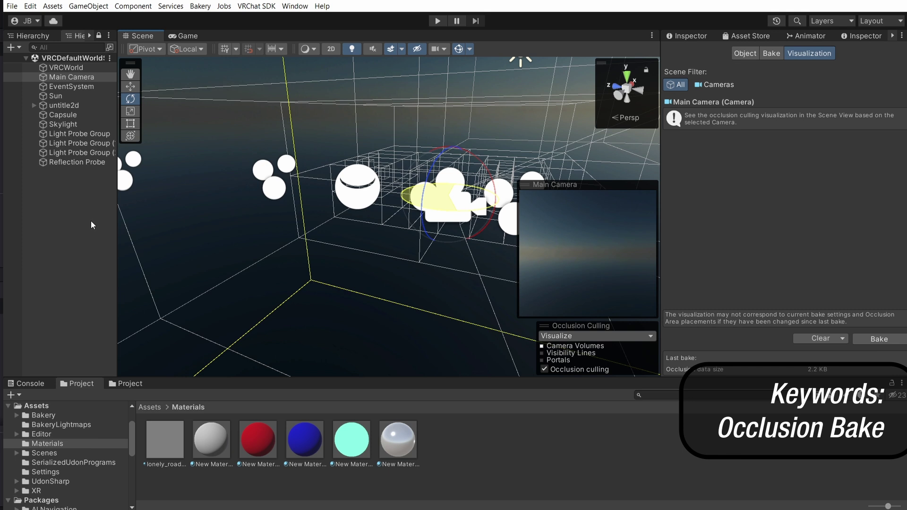
pyautogui.moveTo(114, 222); pyautogui.dragTo(156, 222)
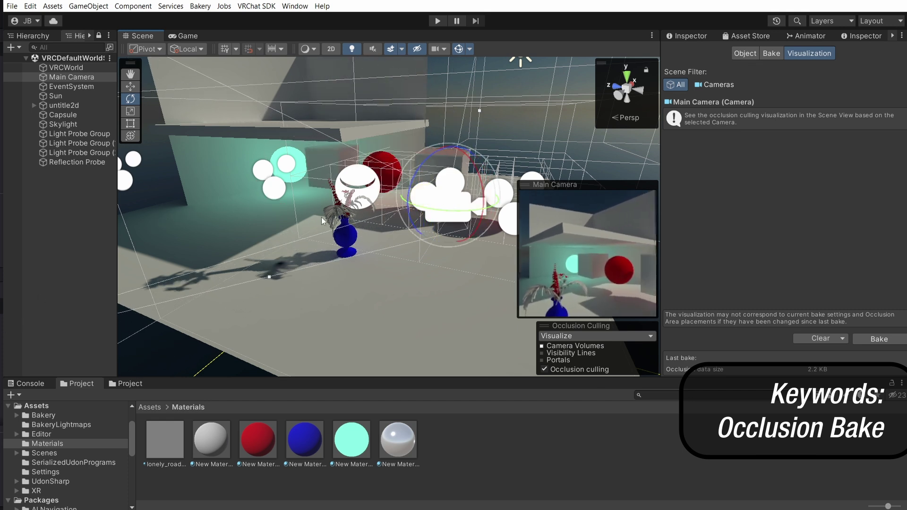
# Move the red sphere beside the cube to a new spot behind it and bake the occlusion data again
pyautogui.click(386, 170)
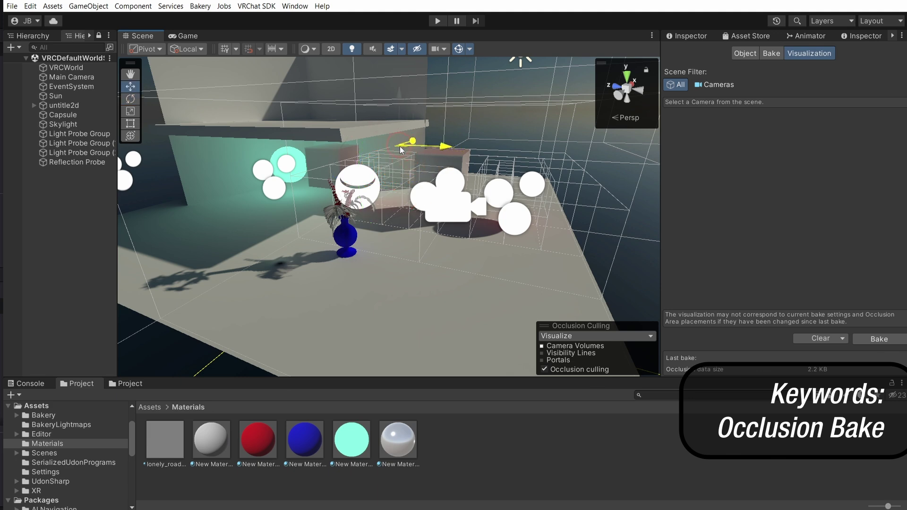
pyautogui.keyDown('alt'); pyautogui.moveTo(400, 147); pyautogui.dragTo(439, 186); pyautogui.keyUp('alt')
pyautogui.click(291, 236)
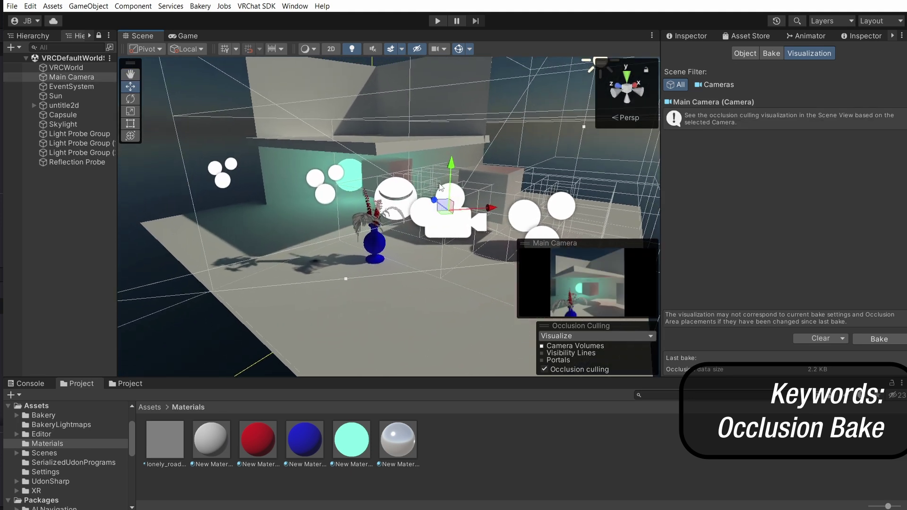
pyautogui.click(876, 338)
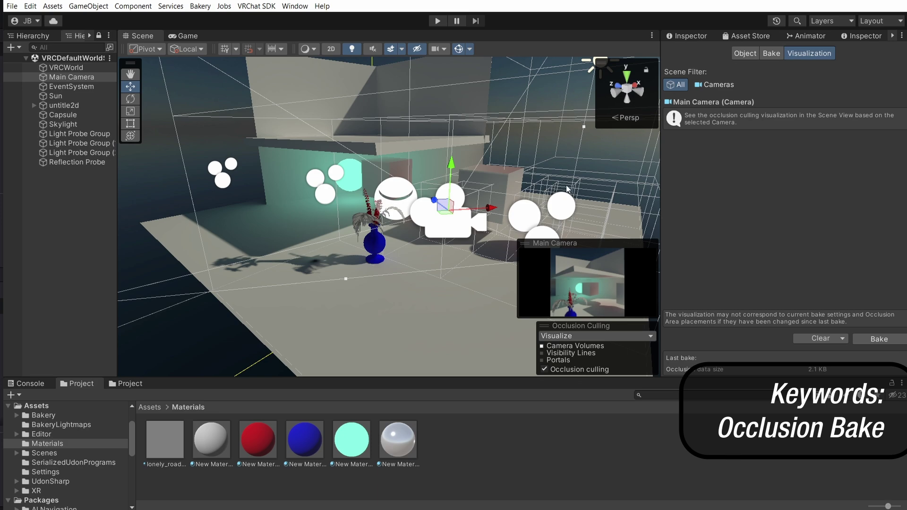
# Move the main camera back and forth across the platform to examine which objects are culled from its view
pyautogui.keyDown('alt'); pyautogui.moveTo(568, 189); pyautogui.dragTo(388, 186); pyautogui.keyUp('alt')
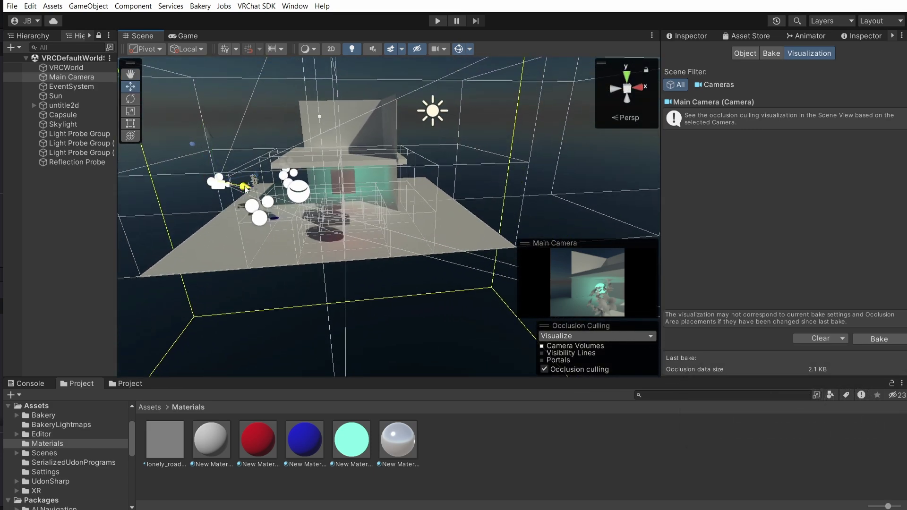
pyautogui.moveTo(245, 189); pyautogui.dragTo(270, 203)
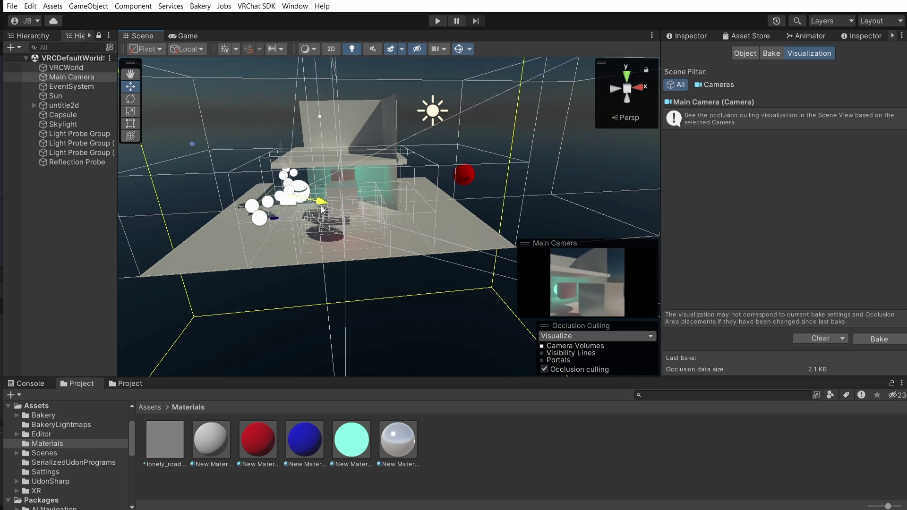
pyautogui.moveTo(322, 210); pyautogui.dragTo(279, 205)
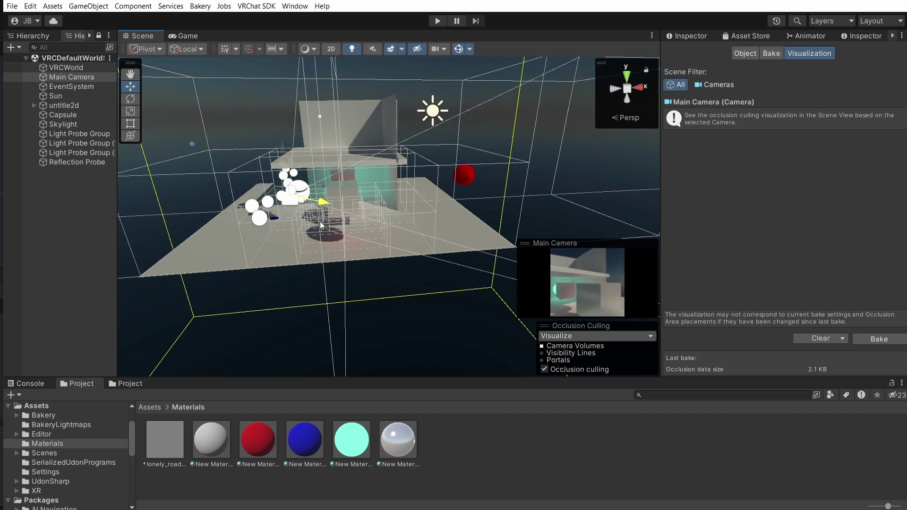
pyautogui.moveTo(417, 230); pyautogui.dragTo(345, 232)
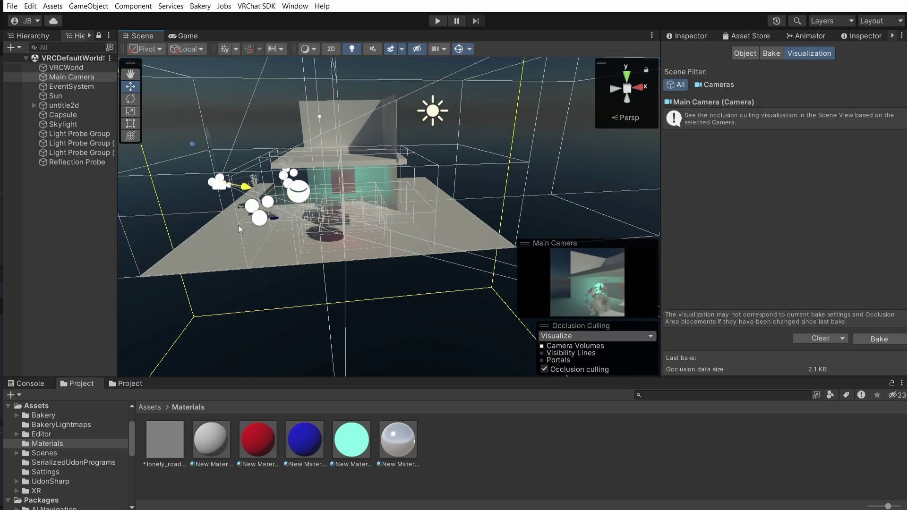
pyautogui.keyDown('alt'); pyautogui.moveTo(238, 224); pyautogui.dragTo(482, 227); pyautogui.keyUp('alt')
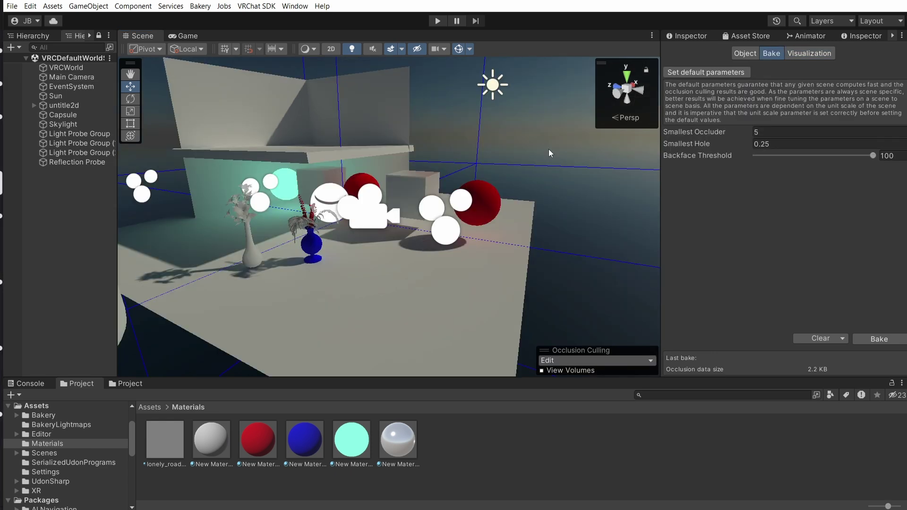
# Open the VRChat SDK control panel, accept the upload rights statement and build and publish the Windows version of world x online
pyautogui.click(250, 6)
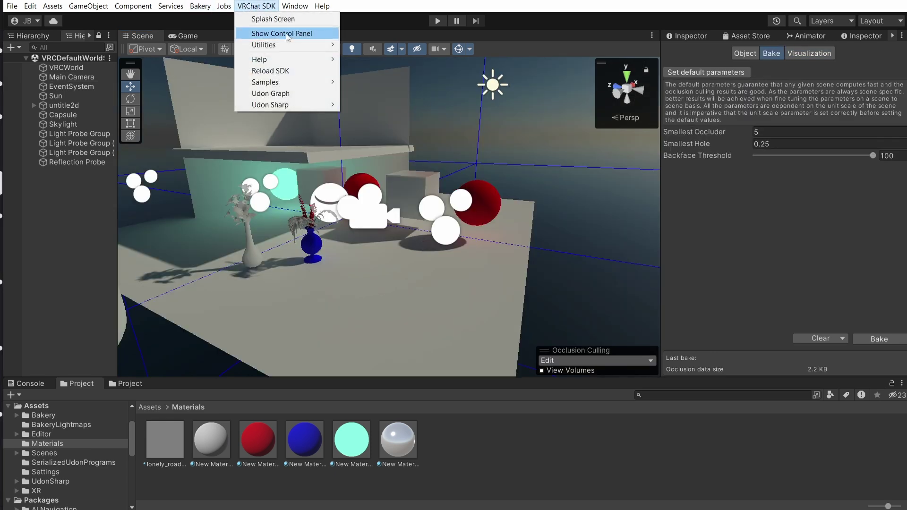
pyautogui.click(286, 35)
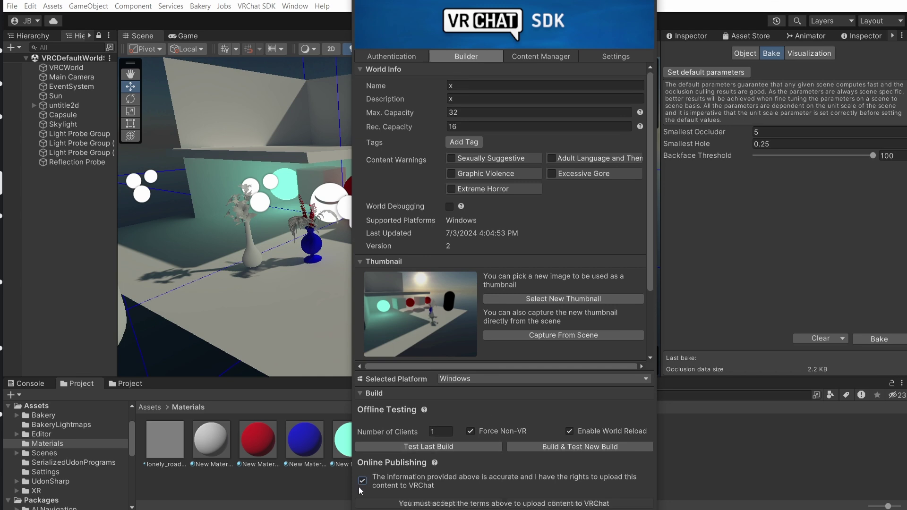
pyautogui.click(565, 503)
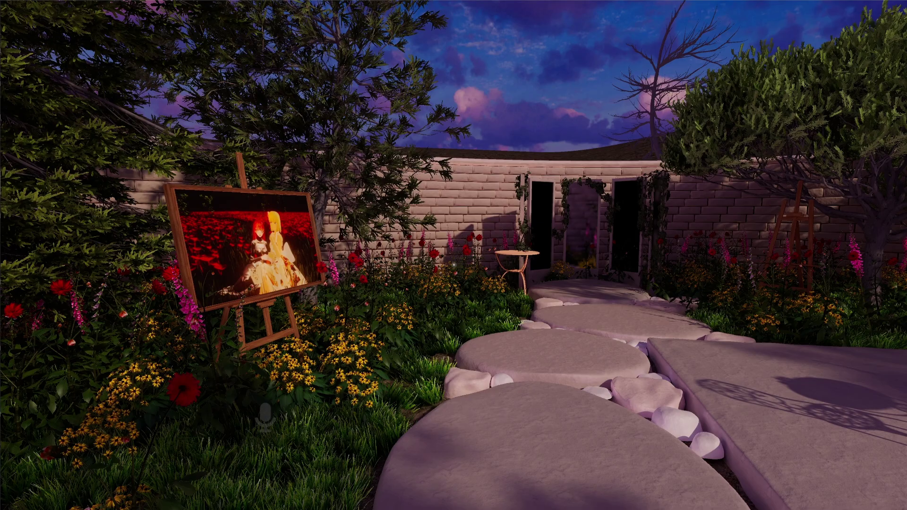
# Switch to VRChat, find the uploaded world x among the worlds and join its invite instance
pyautogui.press('Escape')
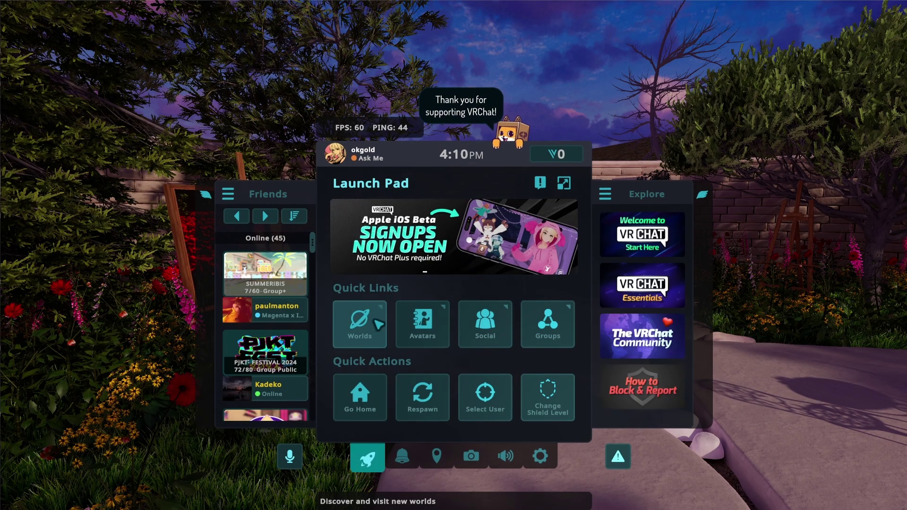
pyautogui.click(354, 320)
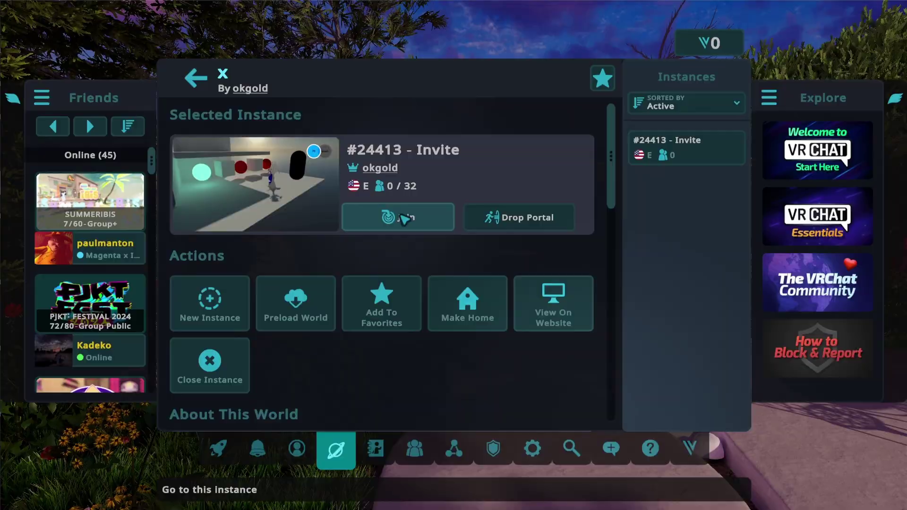
pyautogui.click(398, 215)
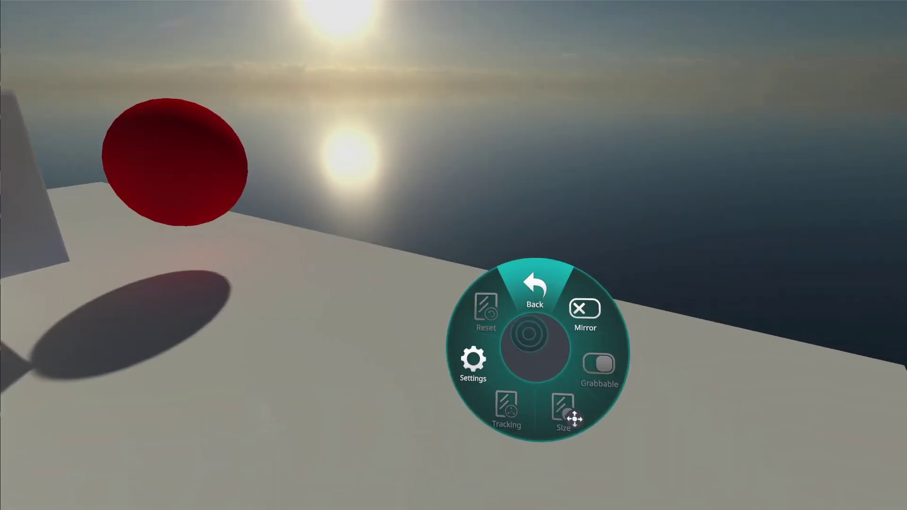
# Show the personal mirror to view the avatar under the world's baked lighting, closing the mirror and its controls again
pyautogui.click(585, 310)
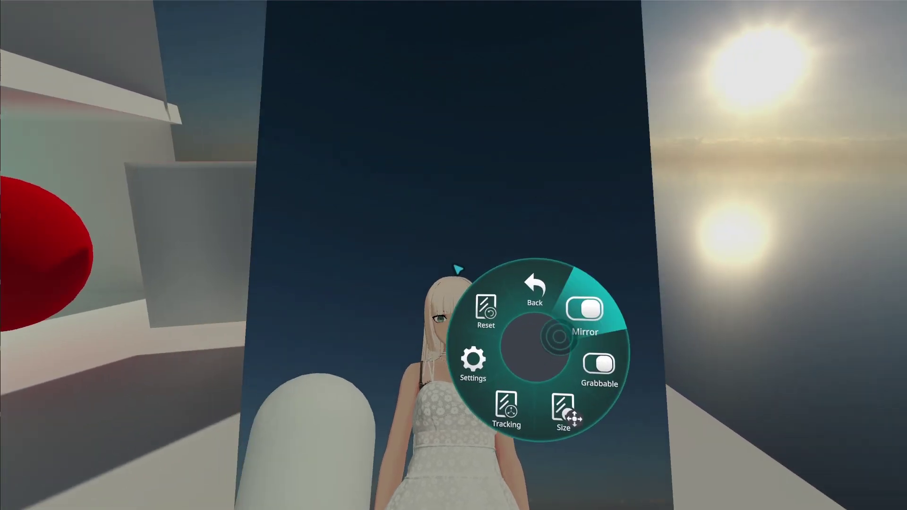
pyautogui.click(458, 270)
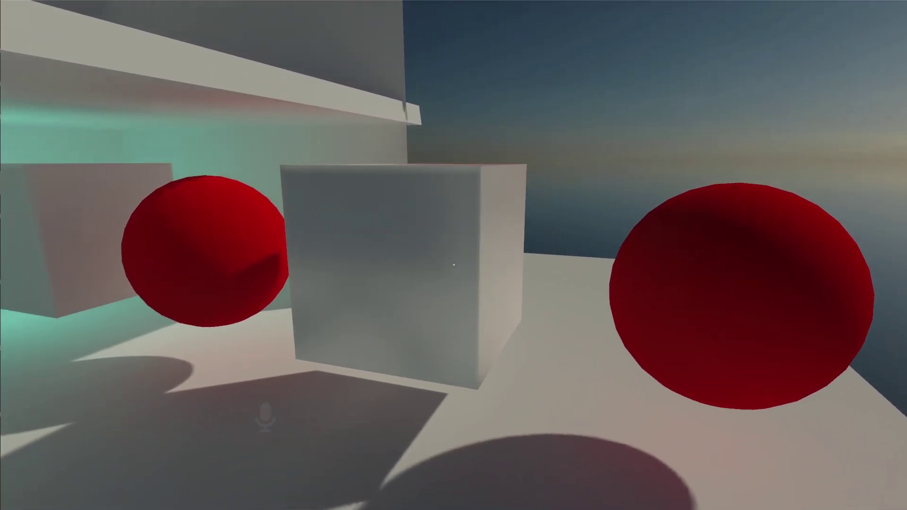